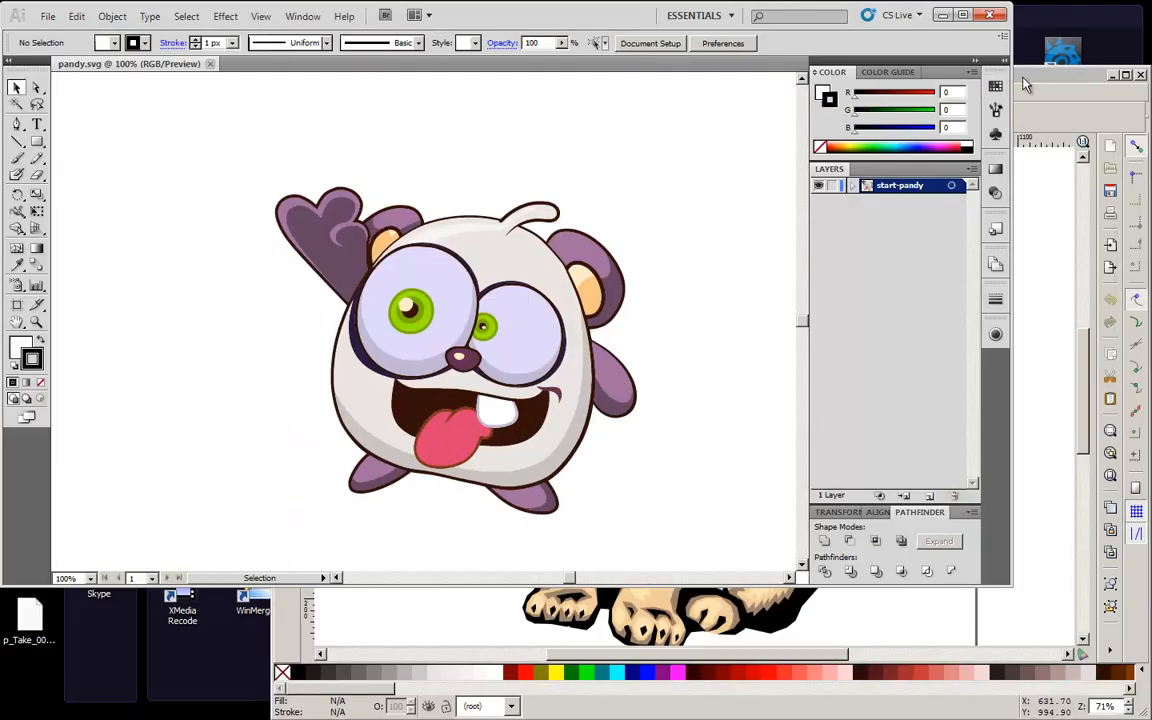
{"action": "left_click", "coordinate": [1025, 85]}
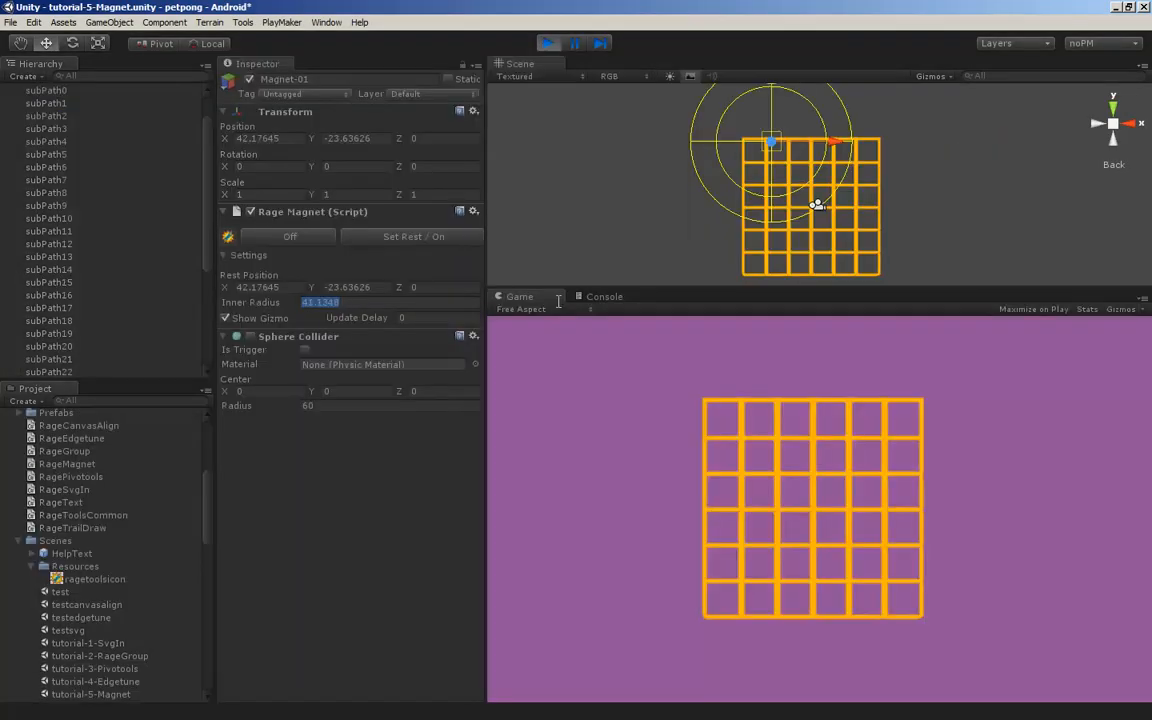
{"action": "left_click_drag", "start_coordinate": [758, 112], "coordinate": [645, 108]}
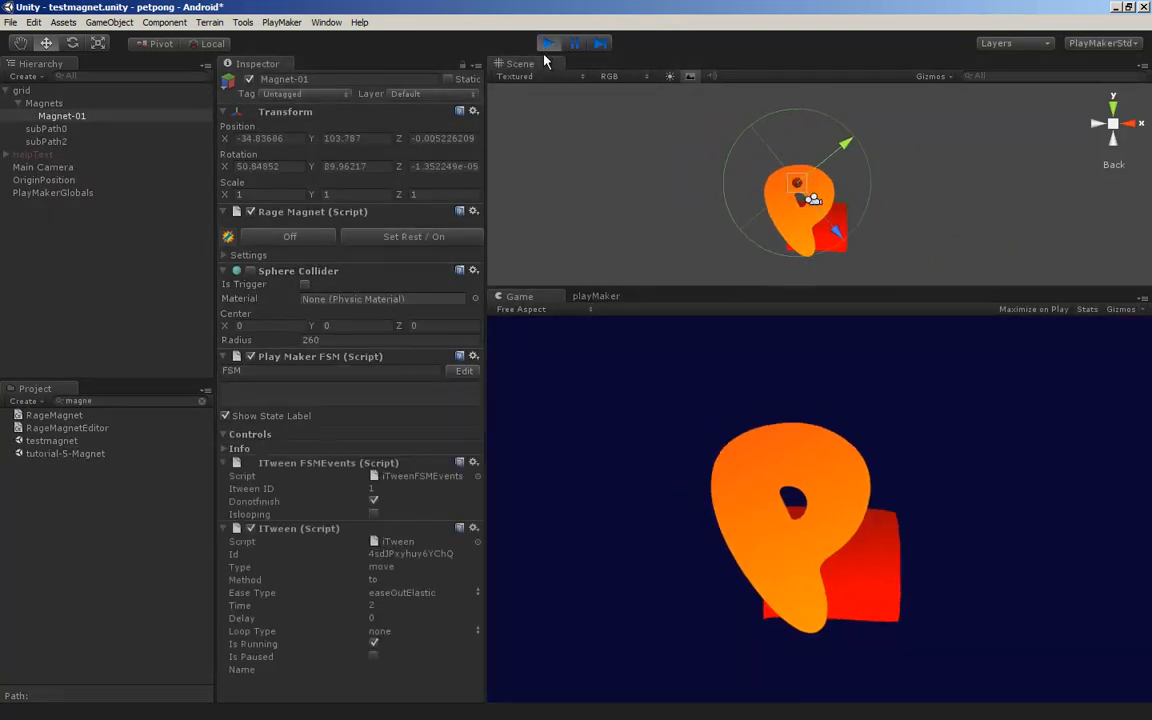
Enter "RAGETOOLS OWNZ!" as the text of the Rage Text sample and inspect its letters up close in the scene
{"action": "type", "text": "RAG"}
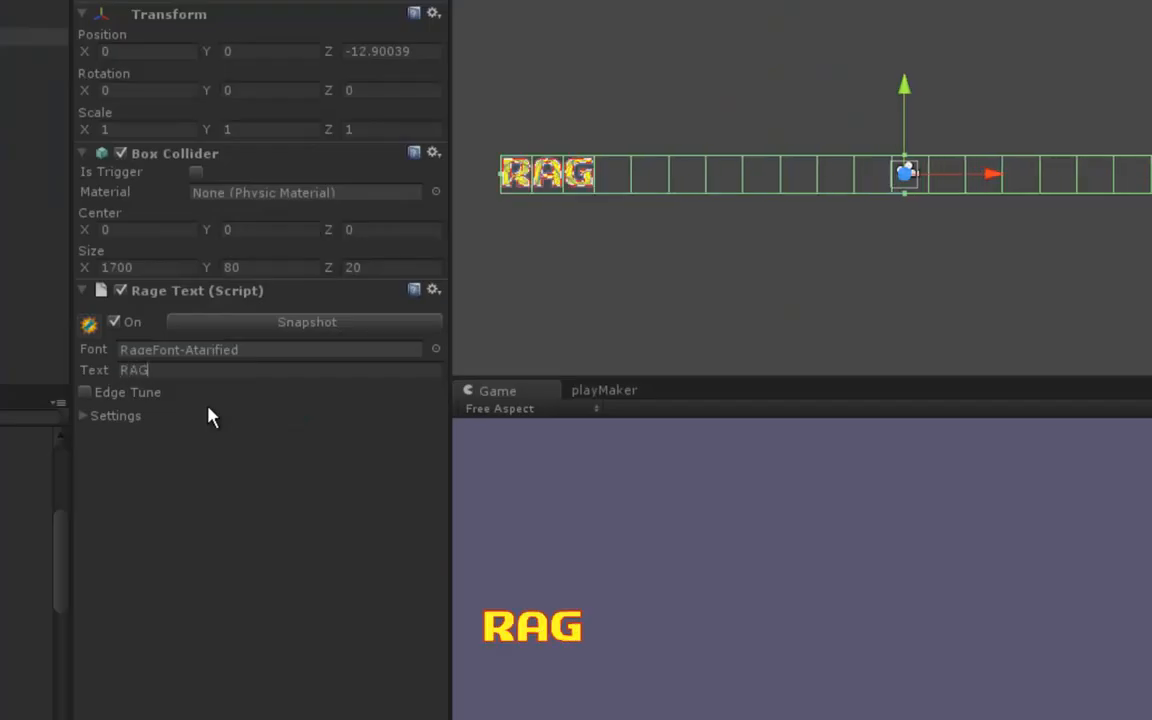
{"action": "type", "text": "EE"}
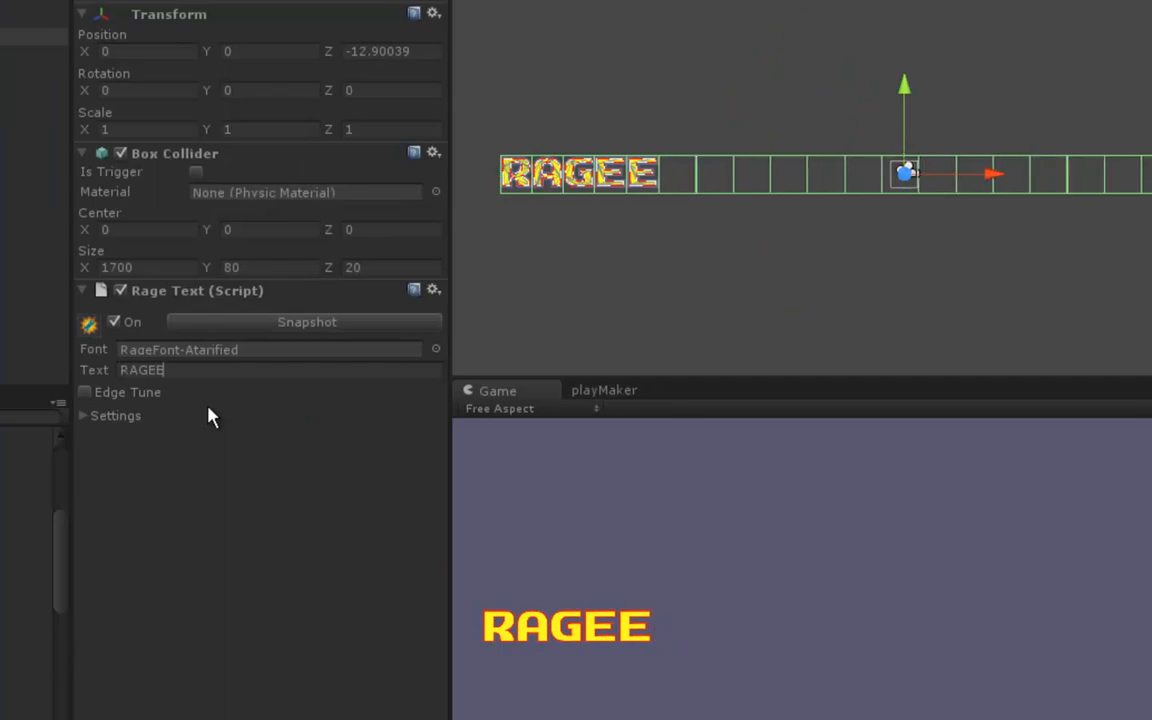
{"action": "key", "text": "BackSpace"}
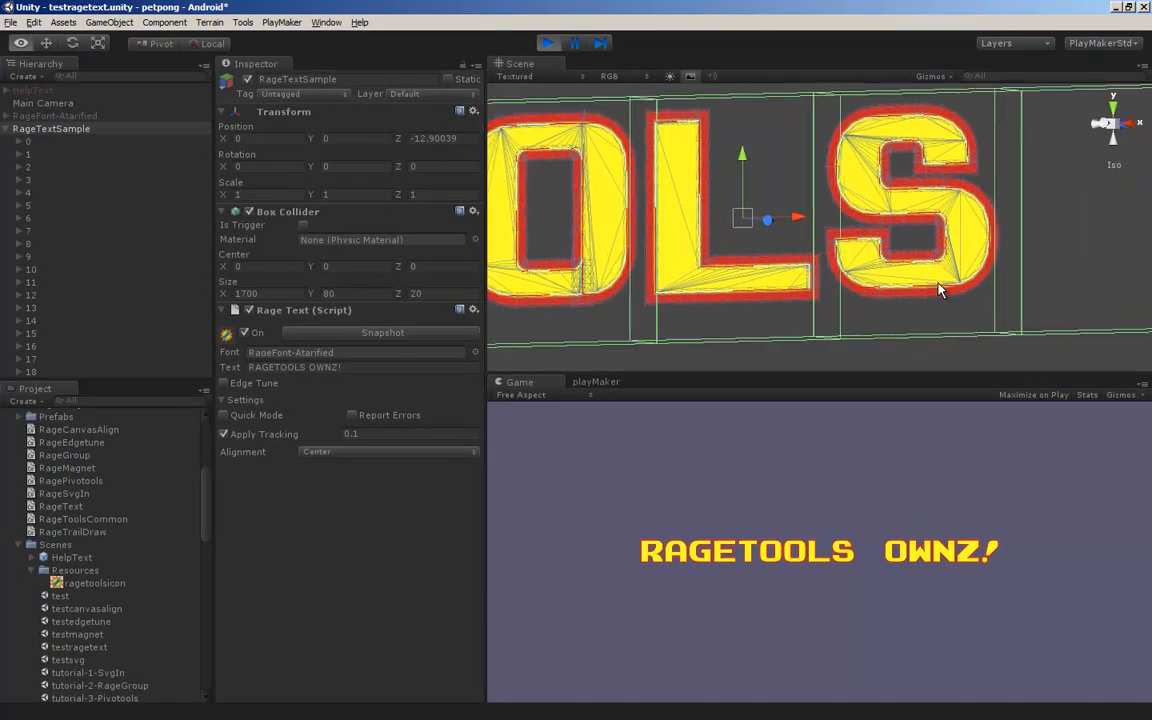
{"action": "left_click_drag", "start_coordinate": [938, 283], "coordinate": [998, 281], "text": "alt"}
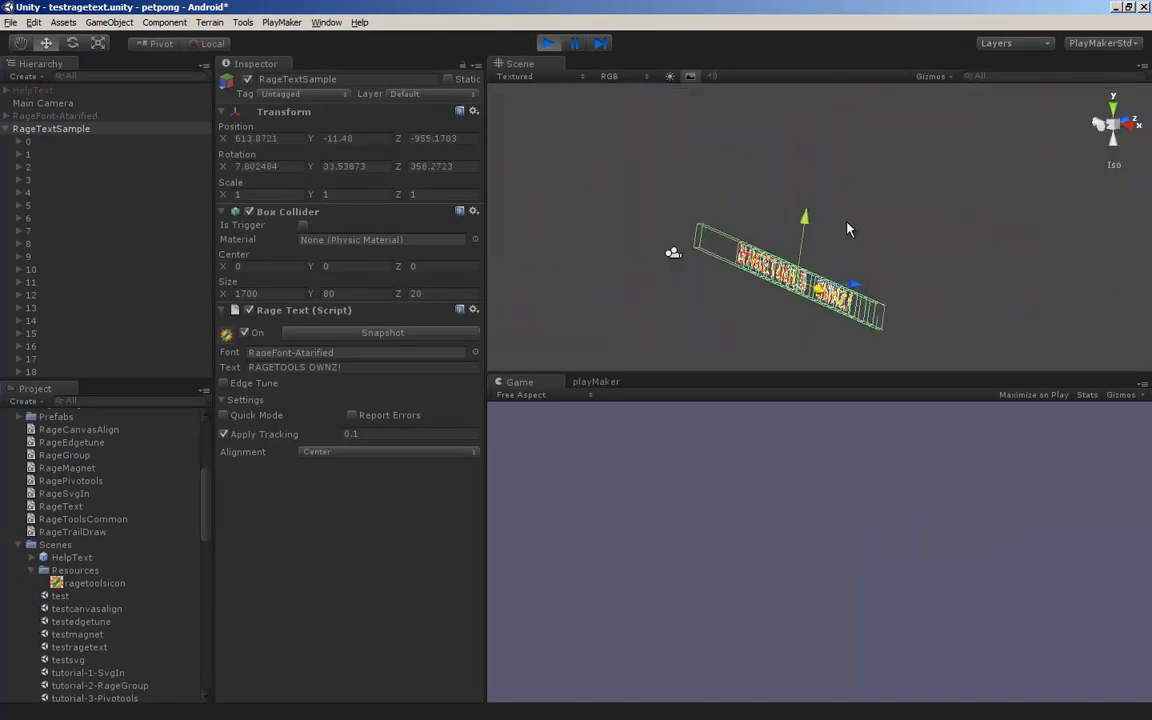
{"action": "left_click_drag", "start_coordinate": [847, 223], "coordinate": [775, 177]}
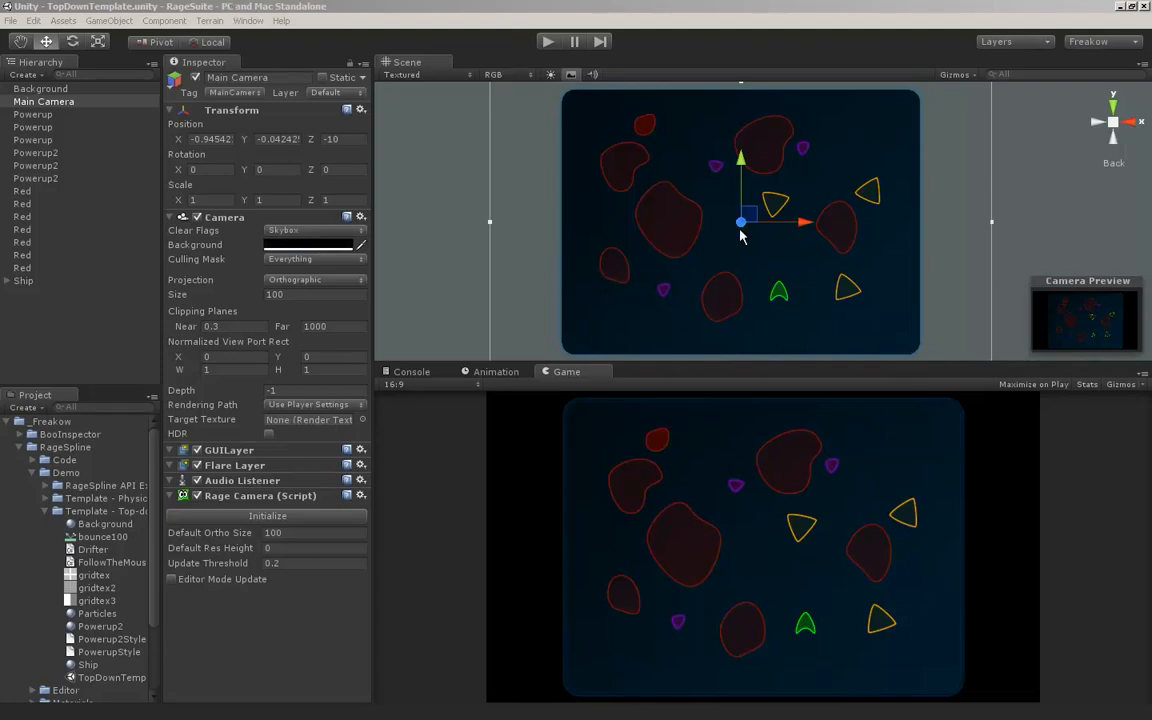
Collapse the RageSpline folder to look over the packages inside _Freakow, and expand it again
{"action": "left_click", "coordinate": [186, 8]}
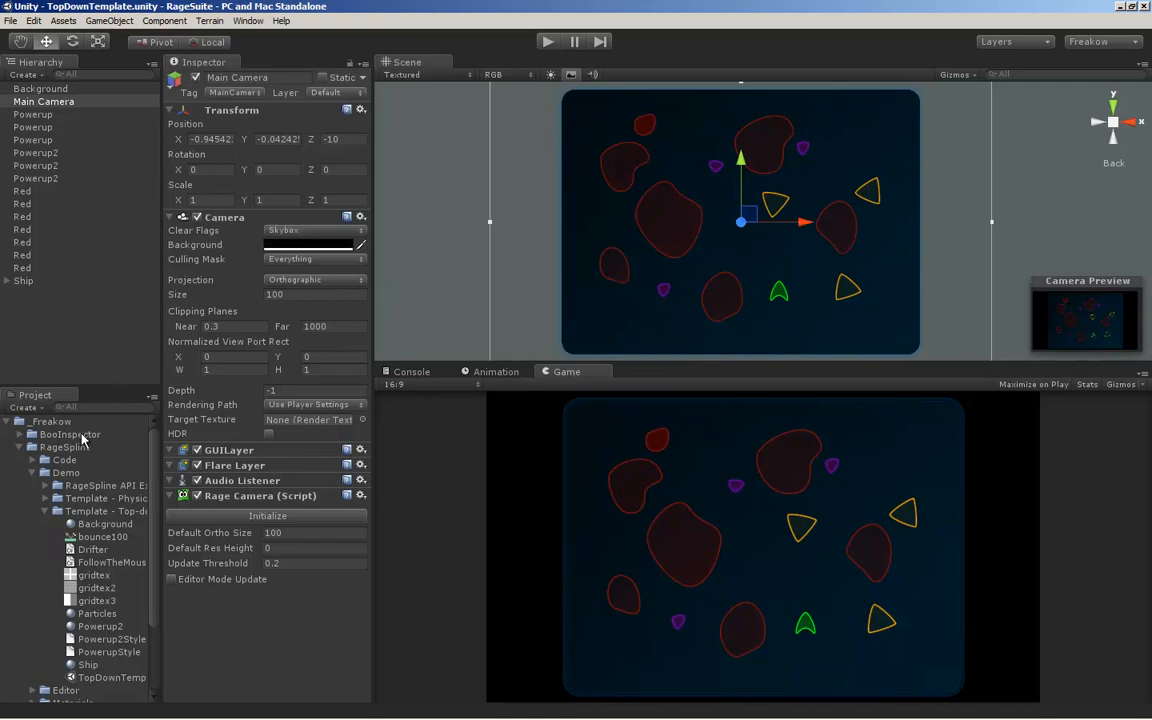
{"action": "left_click", "coordinate": [20, 449]}
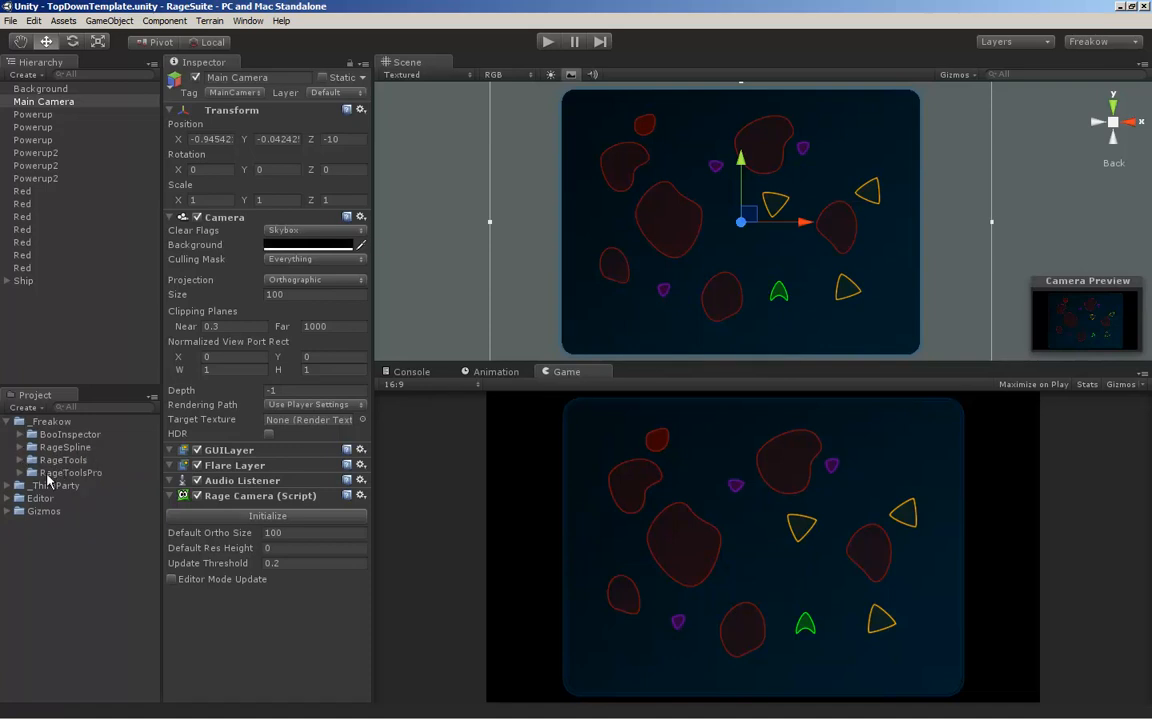
{"action": "left_click", "coordinate": [20, 449]}
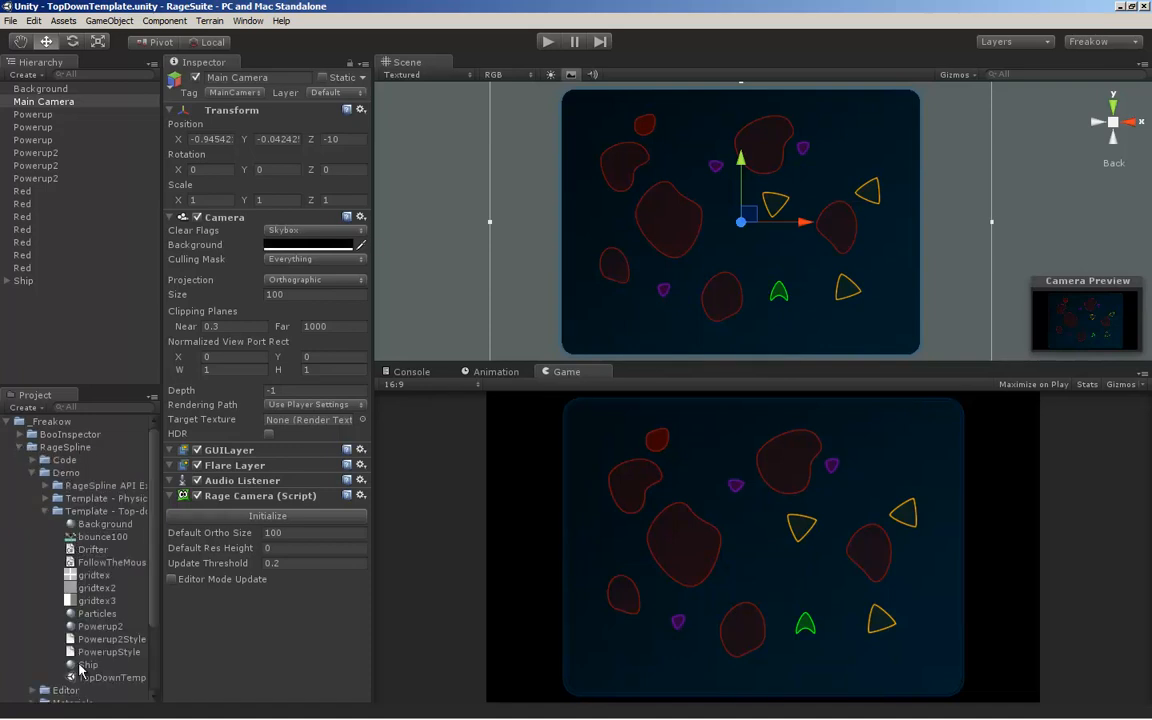
Select the green ship in the top-down template scene
{"action": "middle_click_drag", "start_coordinate": [799, 248], "coordinate": [769, 247]}
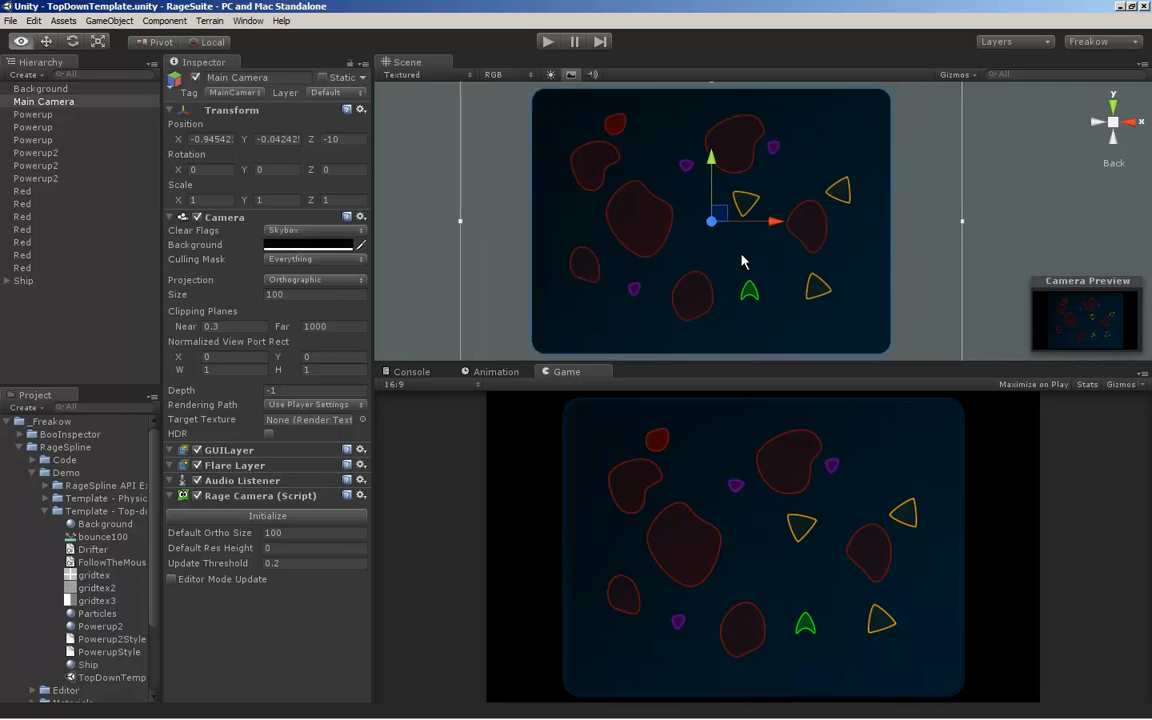
{"action": "right_click_drag", "start_coordinate": [741, 262], "coordinate": [793, 282], "text": "alt"}
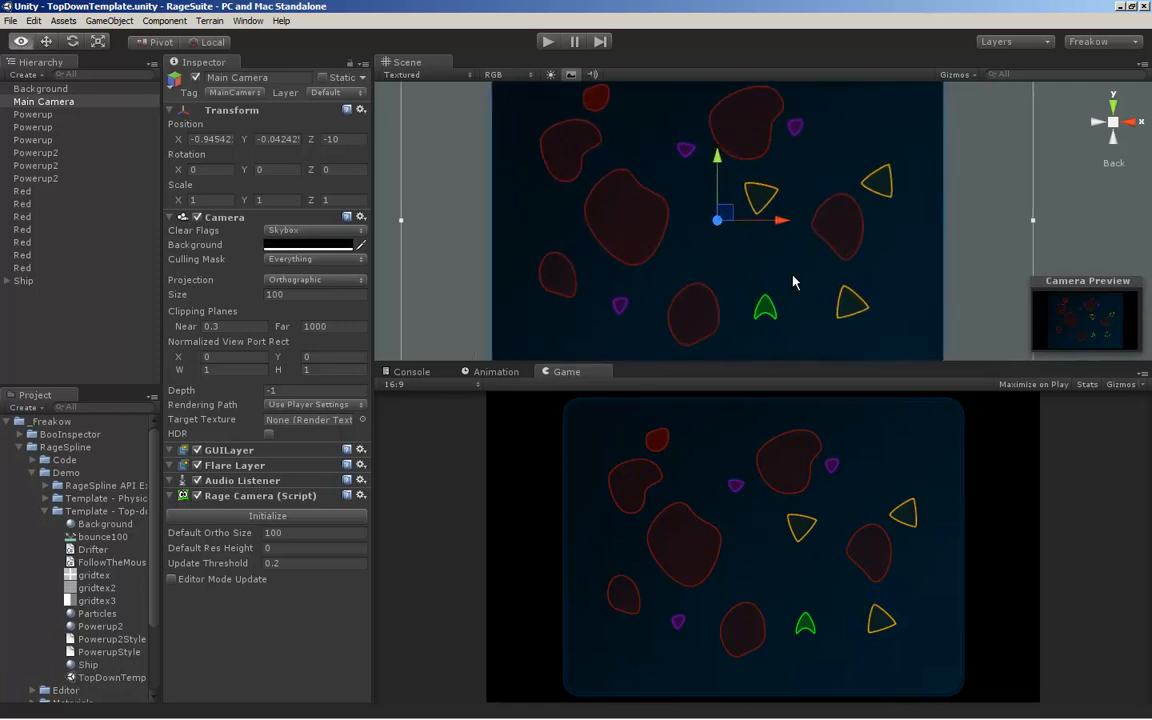
{"action": "middle_click_drag", "start_coordinate": [793, 282], "coordinate": [772, 217]}
{"action": "right_click_drag", "start_coordinate": [717, 245], "coordinate": [802, 259], "text": "alt"}
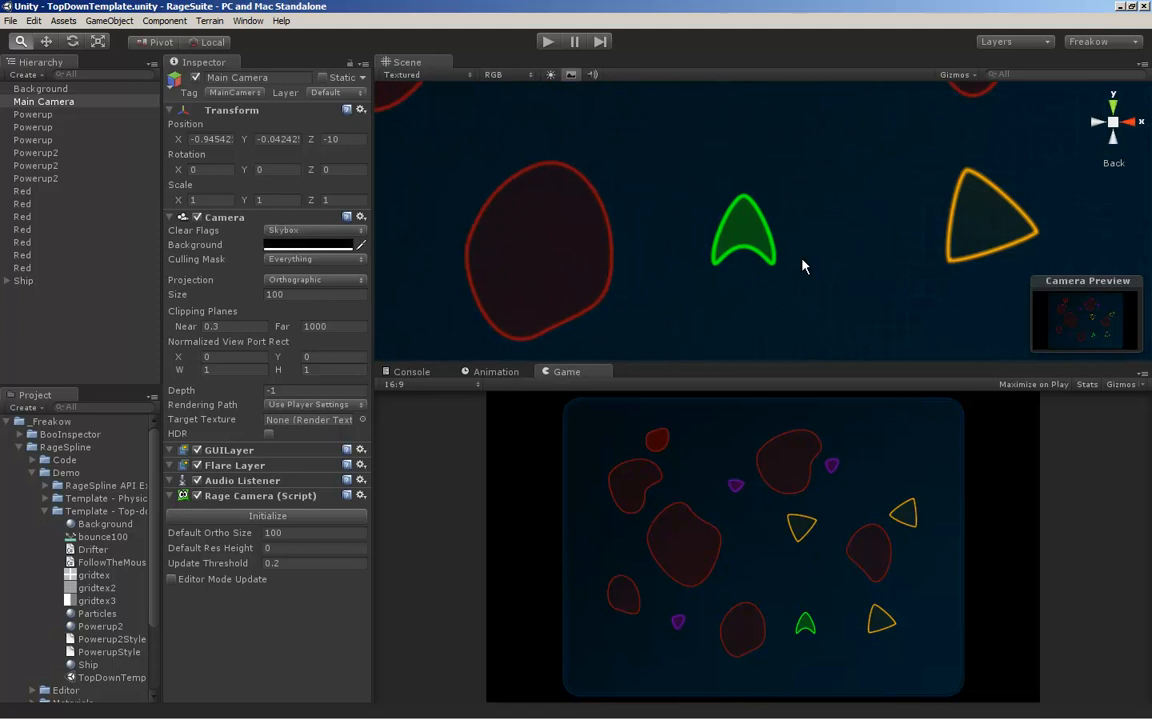
{"action": "left_click", "coordinate": [751, 236]}
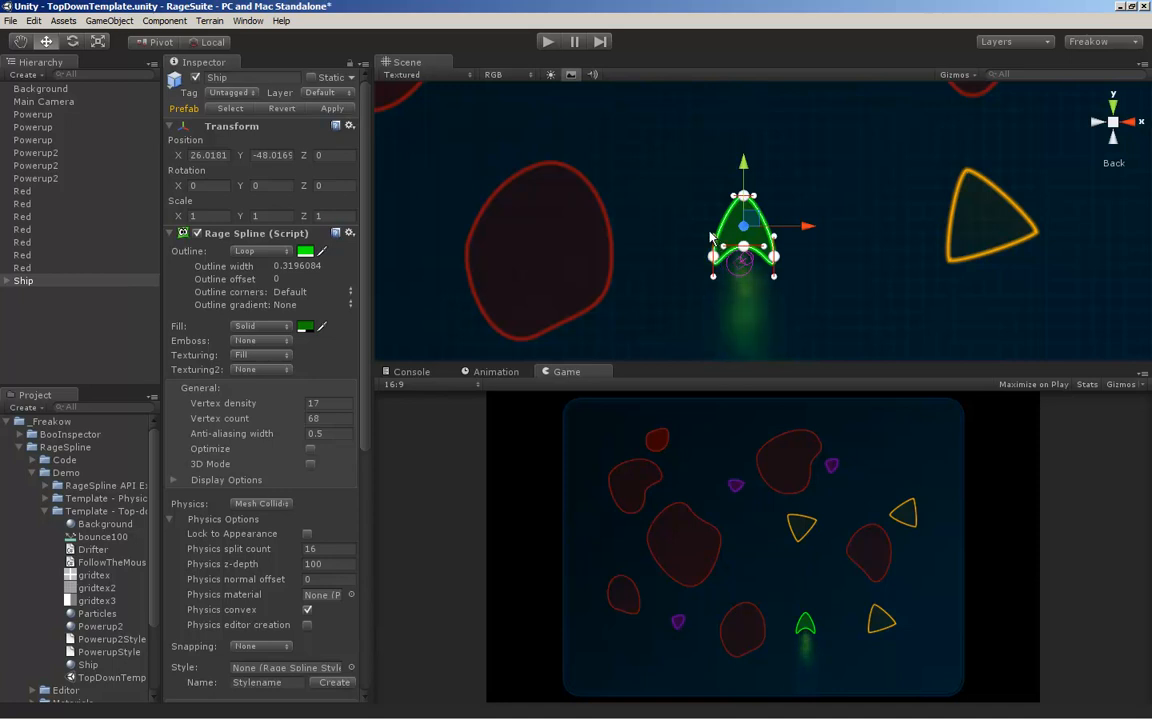
Try reshaping the ship's outline by stretching the tangent of its left tail point, and undo the change
{"action": "left_click_drag", "start_coordinate": [714, 258], "coordinate": [690, 186]}
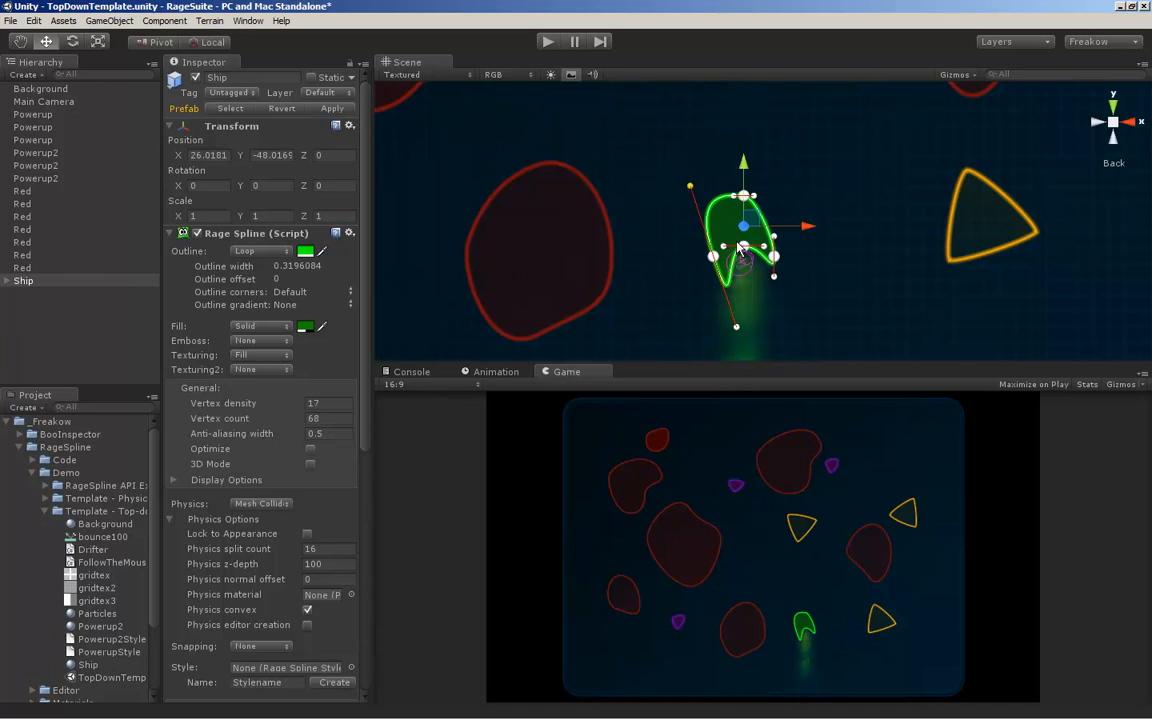
{"action": "key", "text": "ctrl+z"}
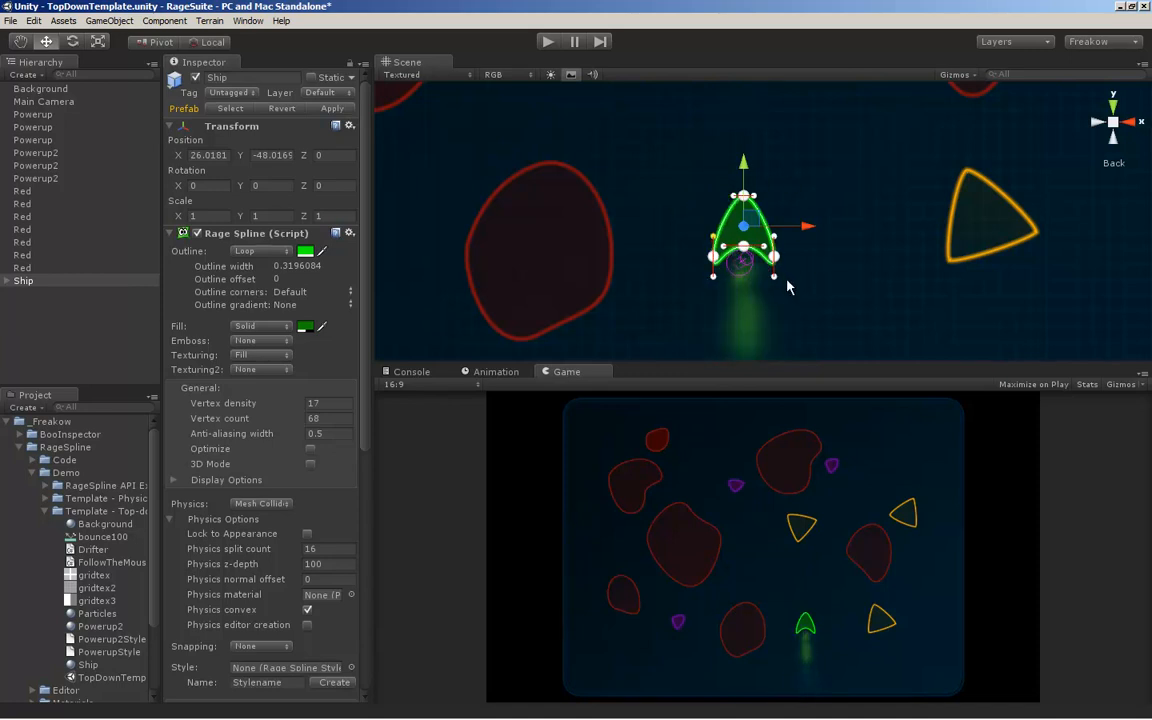
{"action": "middle_click_drag", "start_coordinate": [796, 293], "coordinate": [763, 284], "text": "alt"}
{"action": "right_click_drag", "start_coordinate": [763, 284], "coordinate": [823, 288], "text": "alt"}
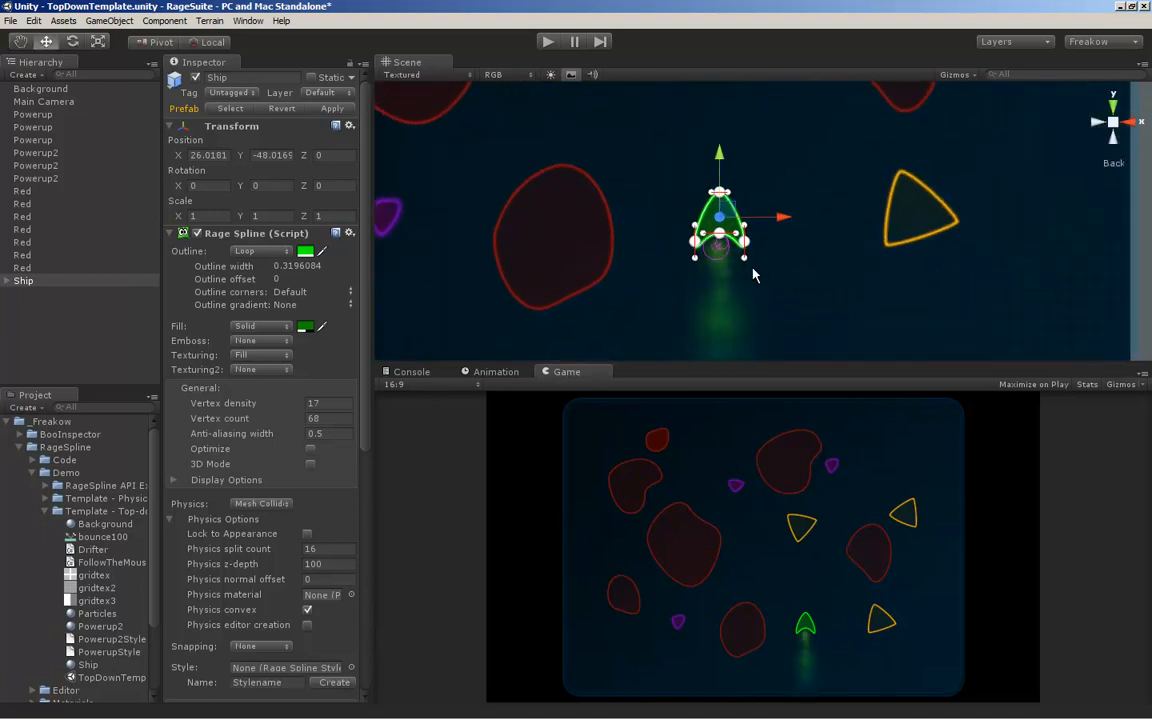
Set the ship's Physics type to Boxed and enable Physics editor creation
{"action": "left_click", "coordinate": [262, 503]}
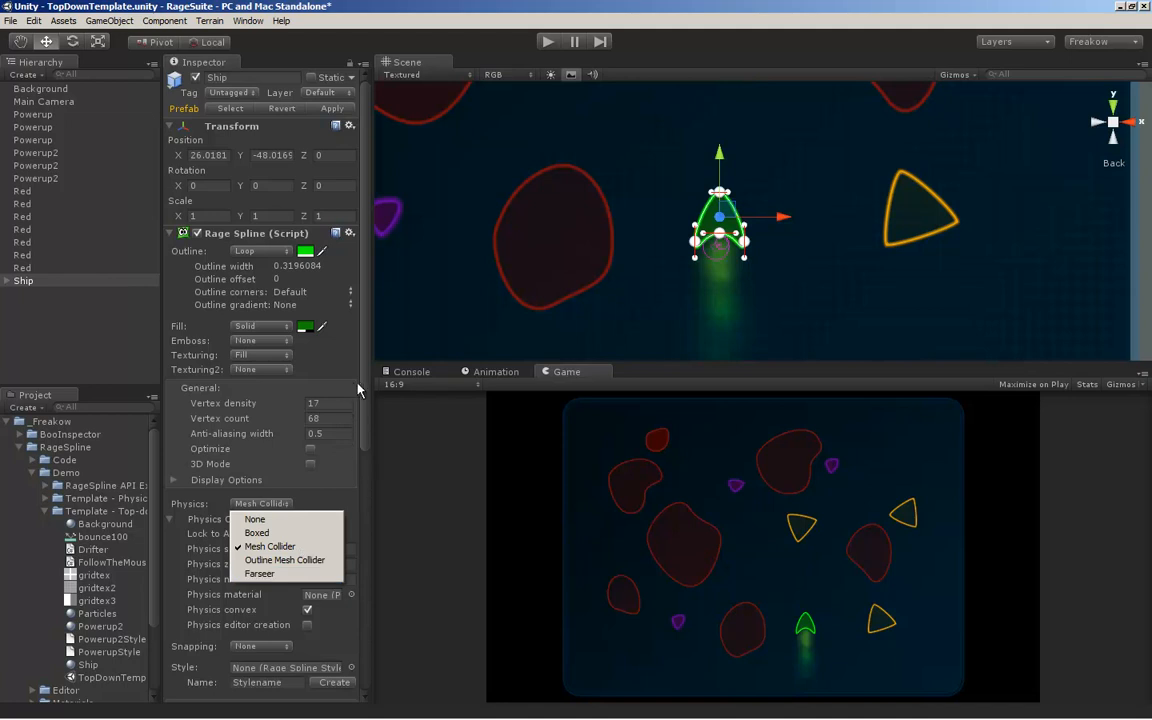
{"action": "left_click", "coordinate": [729, 270]}
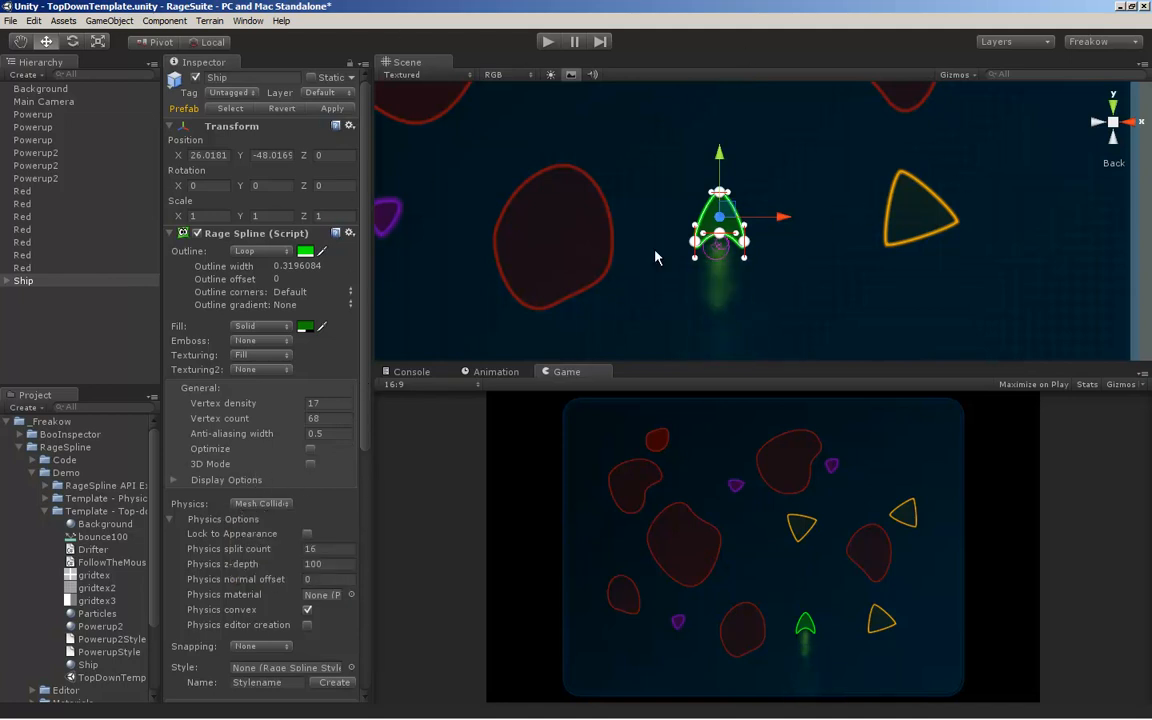
{"action": "left_click", "coordinate": [266, 506]}
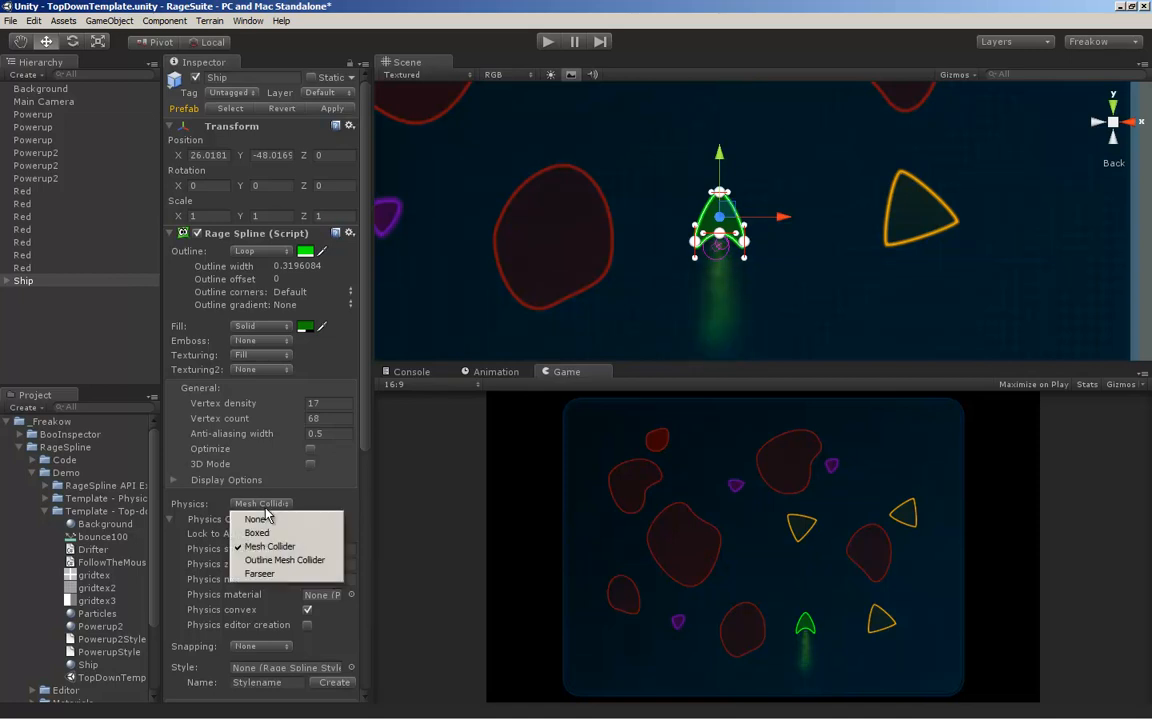
{"action": "left_click", "coordinate": [258, 533]}
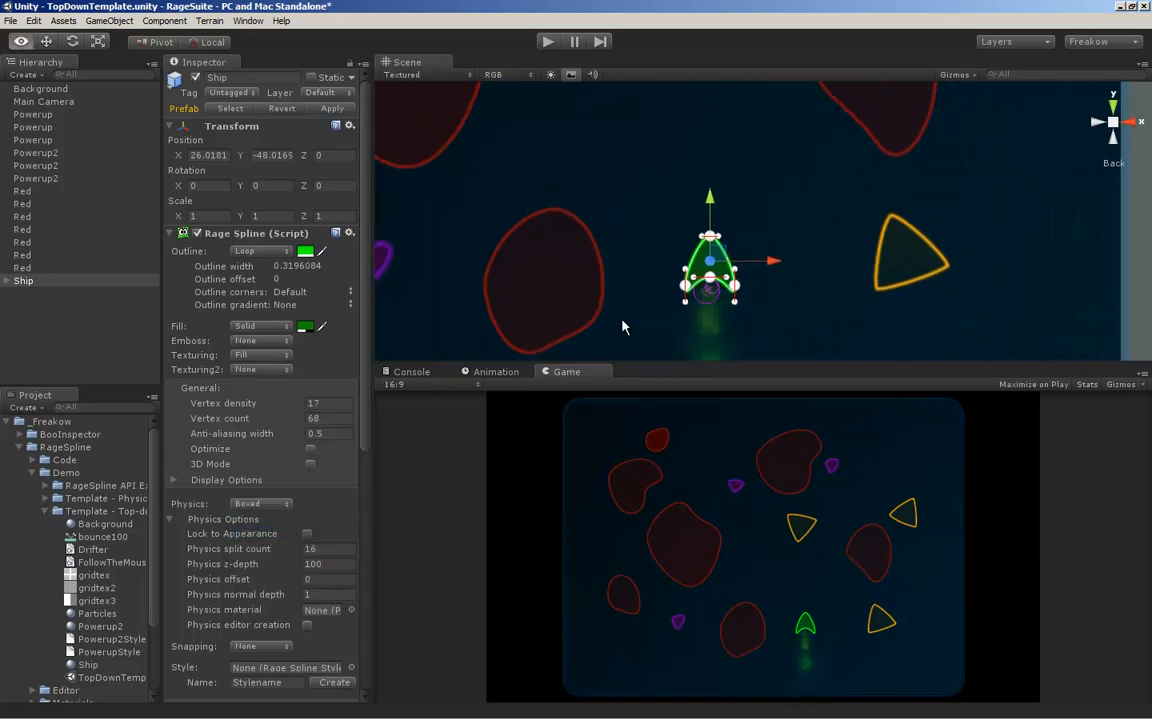
{"action": "scroll", "coordinate": [706, 242], "scroll_direction": "up", "scroll_amount": 5}
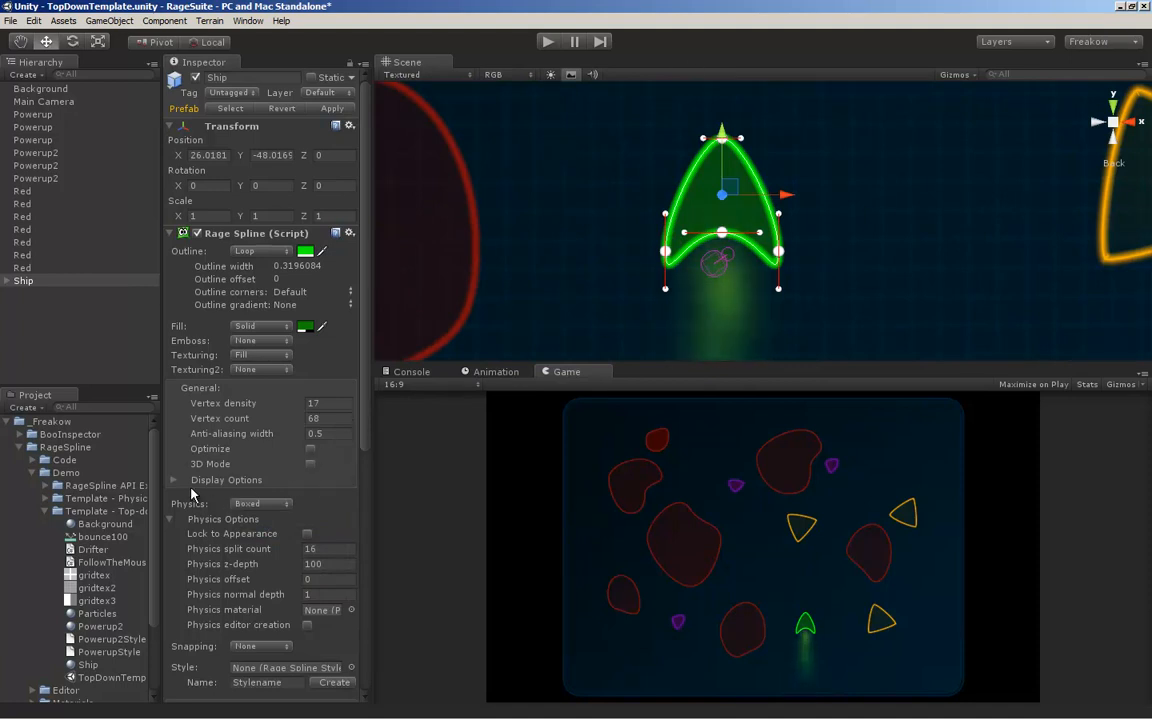
{"action": "left_click", "coordinate": [308, 625]}
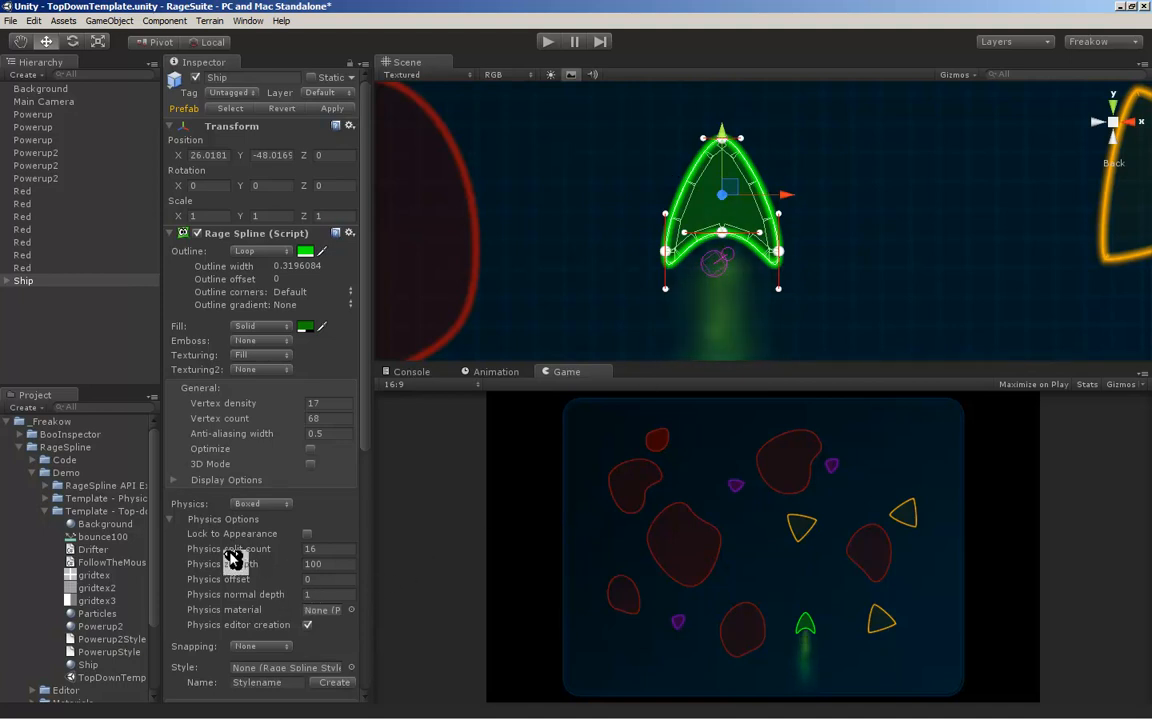
Set the ship's Physics split count to 20 and its Physics offset to 1.23
{"action": "left_click_drag", "start_coordinate": [247, 557], "coordinate": [254, 556]}
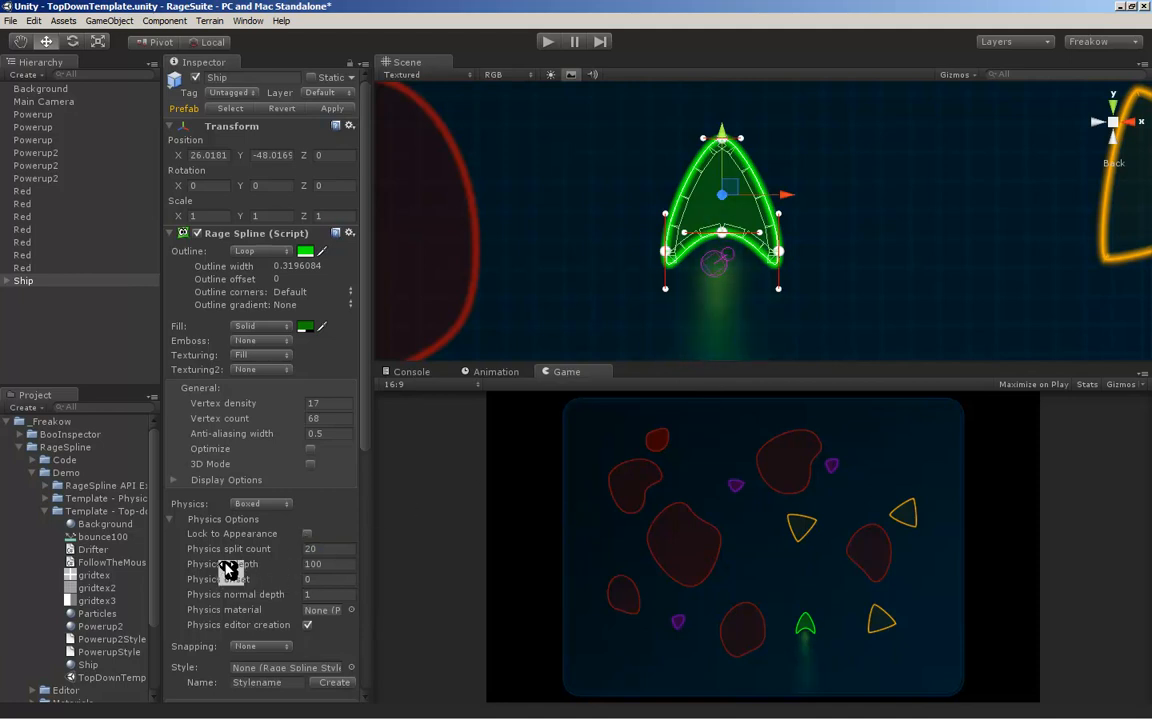
{"action": "left_click_drag", "start_coordinate": [229, 586], "coordinate": [306, 588]}
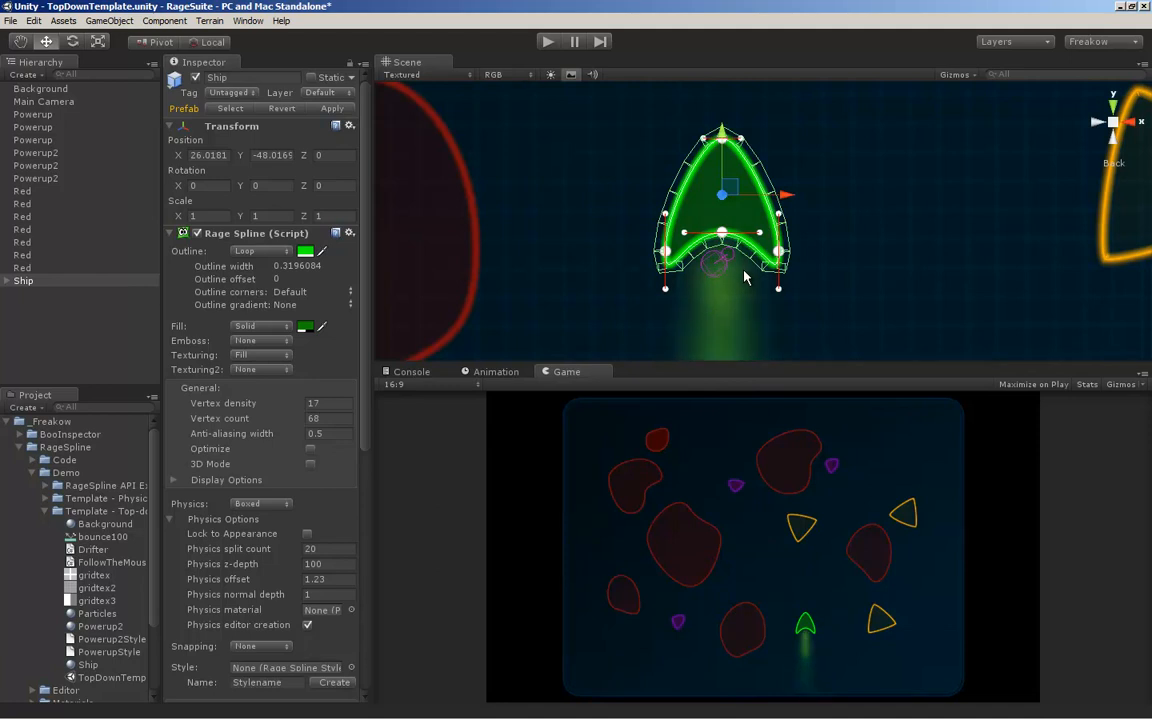
{"action": "middle_click_drag", "start_coordinate": [745, 271], "coordinate": [679, 290]}
Change the ship's Physics type to Mesh Collider, and run the game and pause it
{"action": "left_click", "coordinate": [254, 506]}
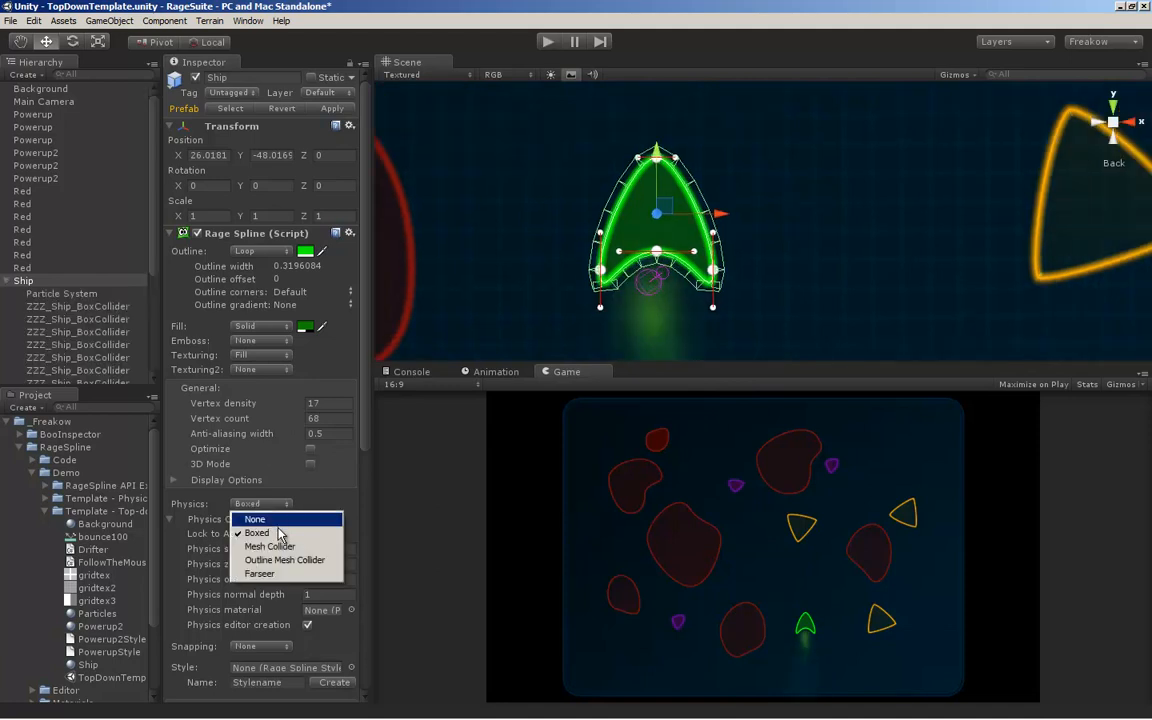
{"action": "left_click", "coordinate": [268, 546]}
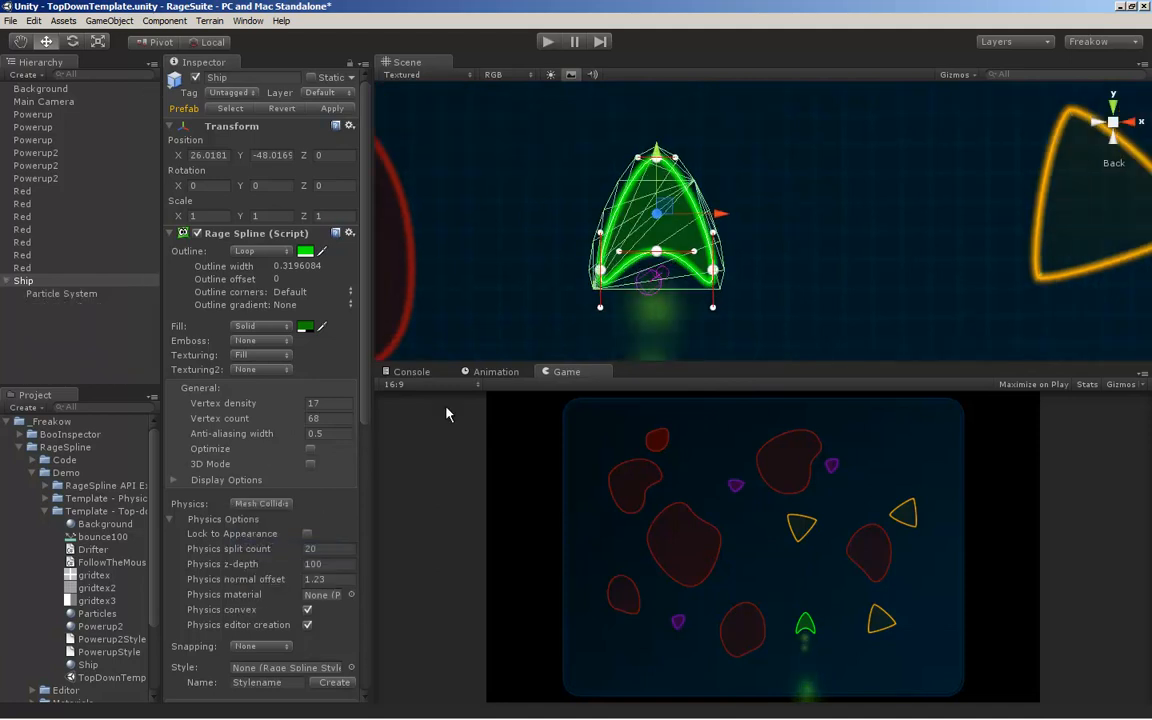
{"action": "left_click", "coordinate": [545, 44]}
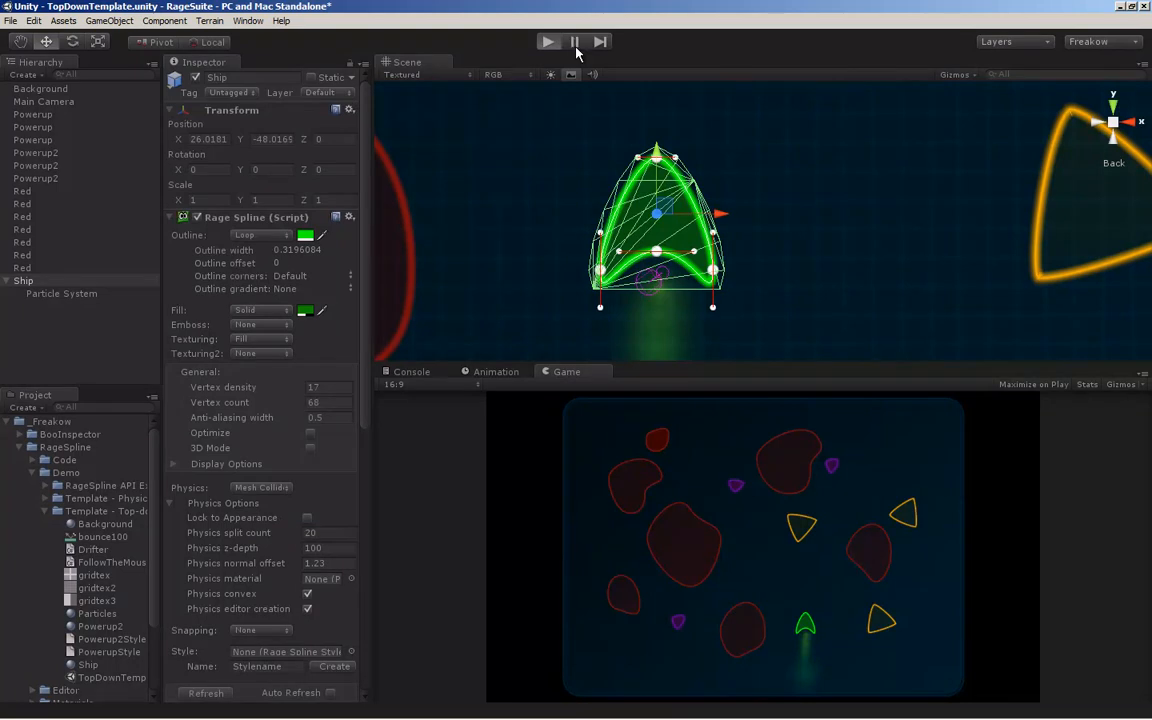
{"action": "left_click", "coordinate": [576, 50]}
Insert a new spline point on each long side of the paused ship's outline and pull both points outward to widen the hull
{"action": "key", "text": "q"}
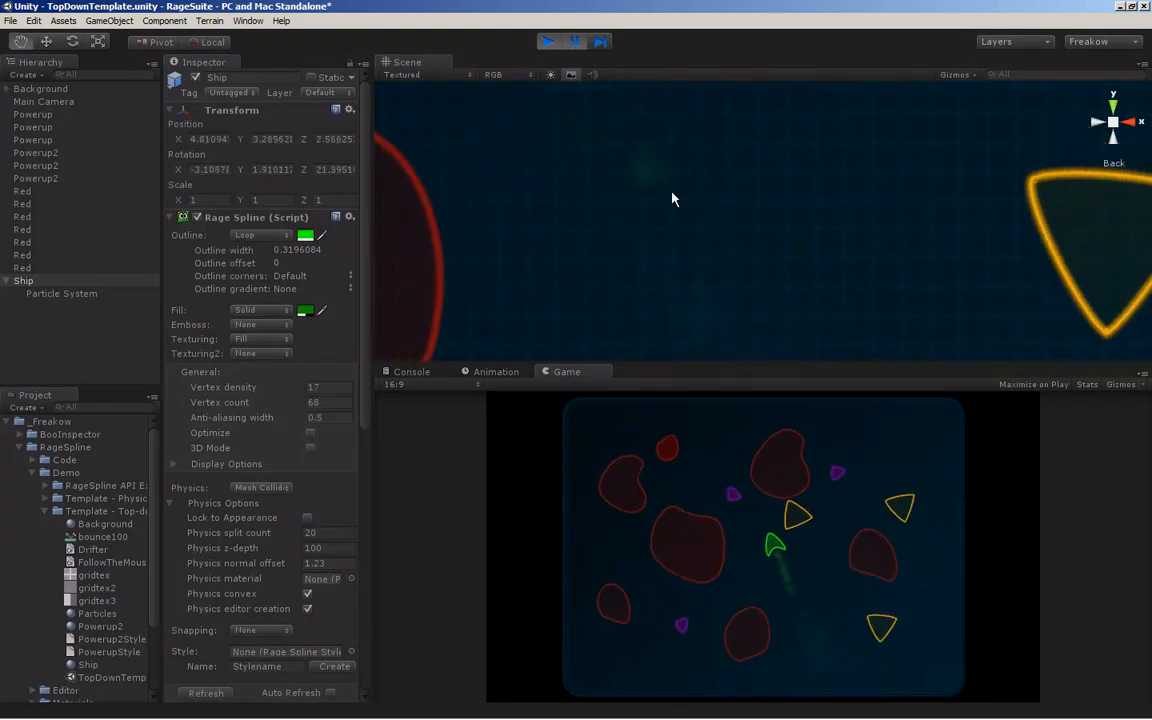
{"action": "middle_click_drag", "start_coordinate": [672, 198], "coordinate": [765, 345]}
{"action": "middle_click_drag", "start_coordinate": [705, 149], "coordinate": [780, 318]}
{"action": "middle_click_drag", "start_coordinate": [682, 113], "coordinate": [710, 225]}
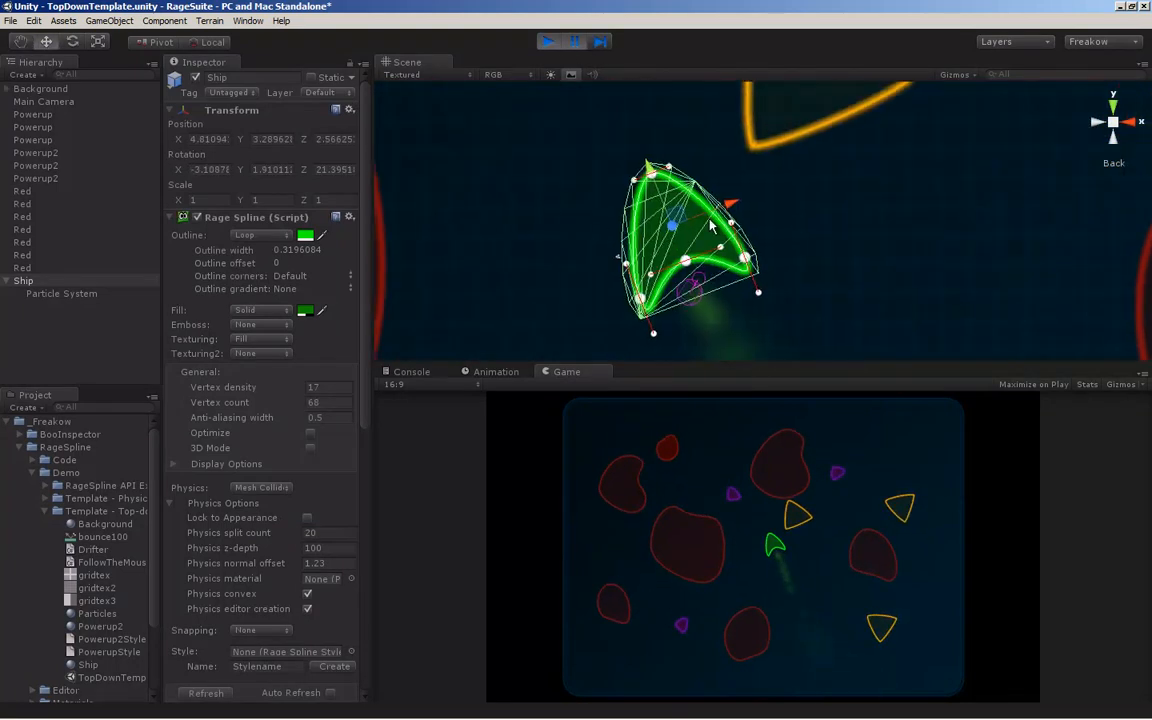
{"action": "double_click", "coordinate": [632, 240]}
{"action": "left_click_drag", "start_coordinate": [633, 244], "coordinate": [585, 245]}
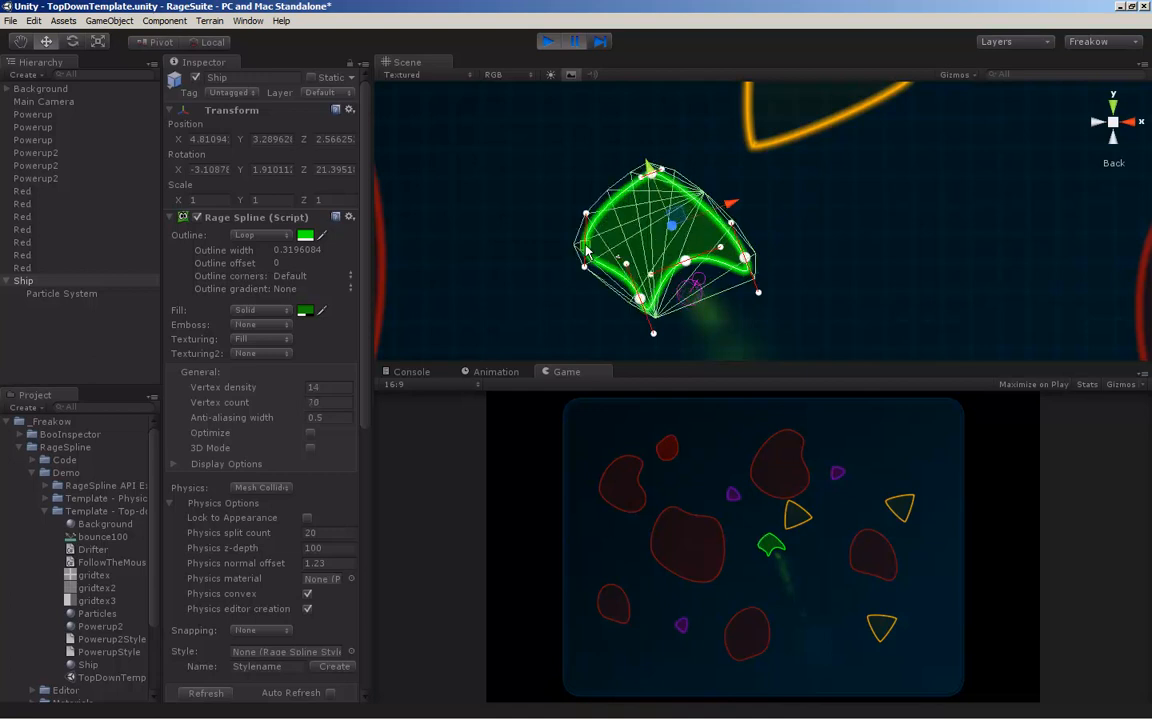
{"action": "double_click", "coordinate": [718, 208]}
{"action": "left_click_drag", "start_coordinate": [718, 208], "coordinate": [766, 215]}
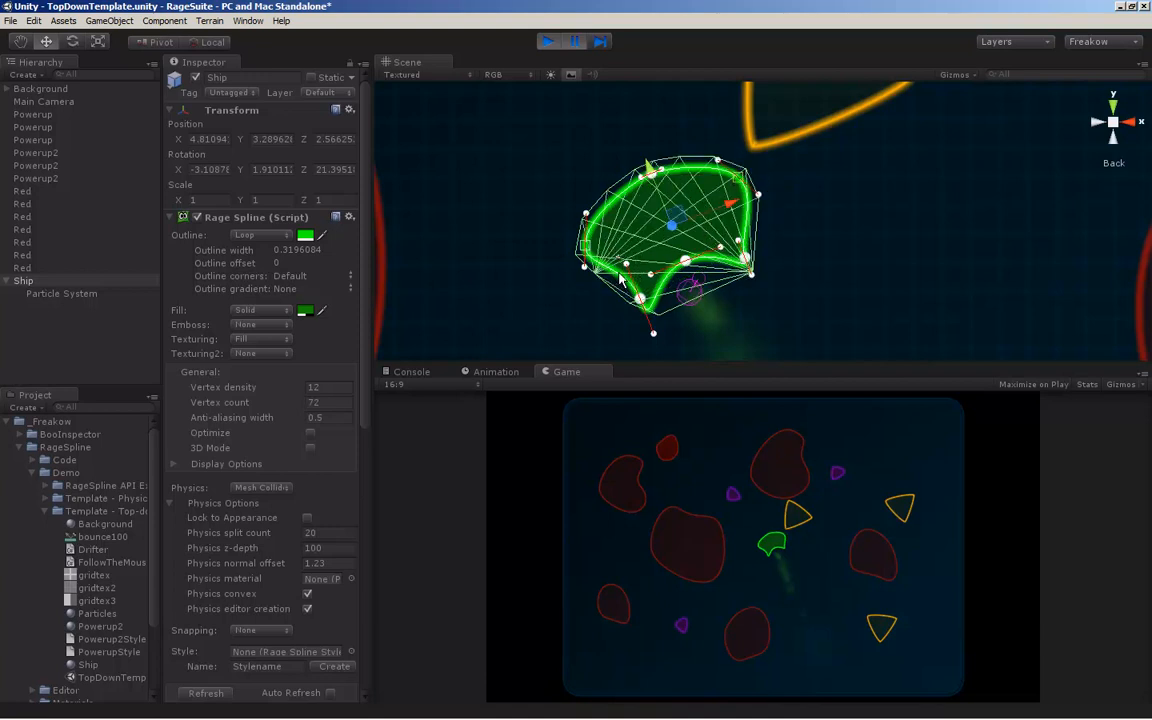
Add a spline point on each lower side of the widened ship and pull the right one slightly inward
{"action": "double_click", "coordinate": [620, 277]}
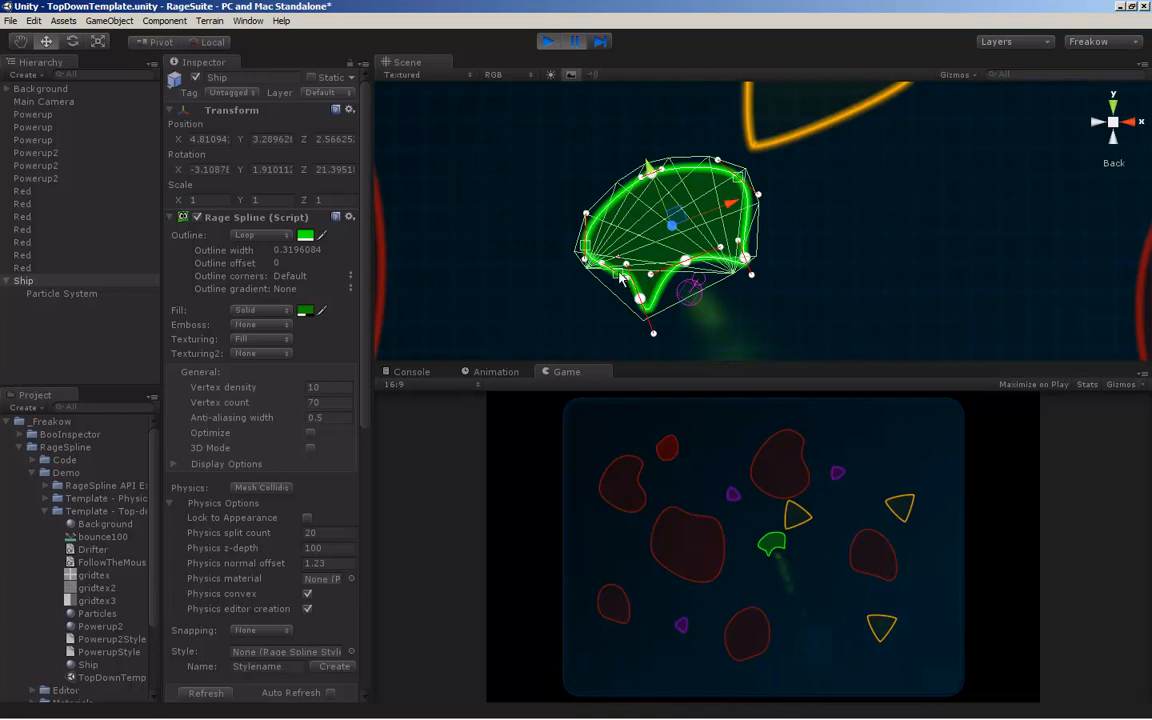
{"action": "double_click", "coordinate": [749, 228]}
{"action": "left_click_drag", "start_coordinate": [749, 225], "coordinate": [733, 225]}
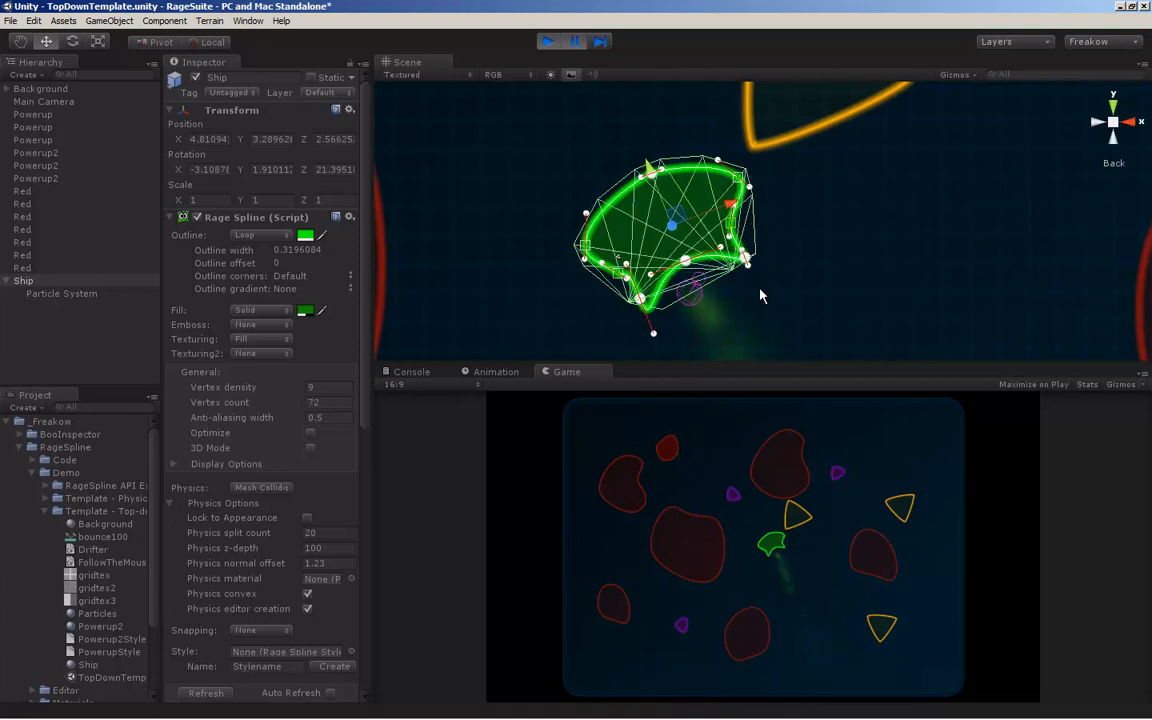
Set the reshaped ship's Physics type to Outline Mesh Collider and resume the paused game
{"action": "left_click", "coordinate": [262, 488]}
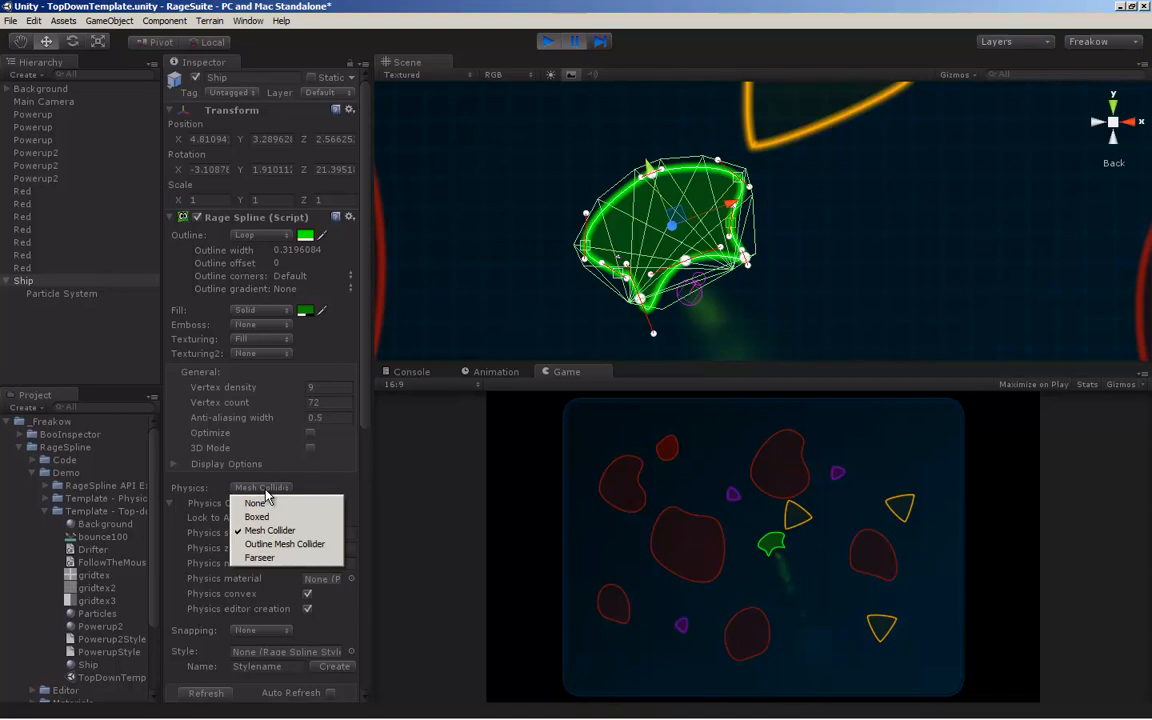
{"action": "left_click", "coordinate": [275, 545]}
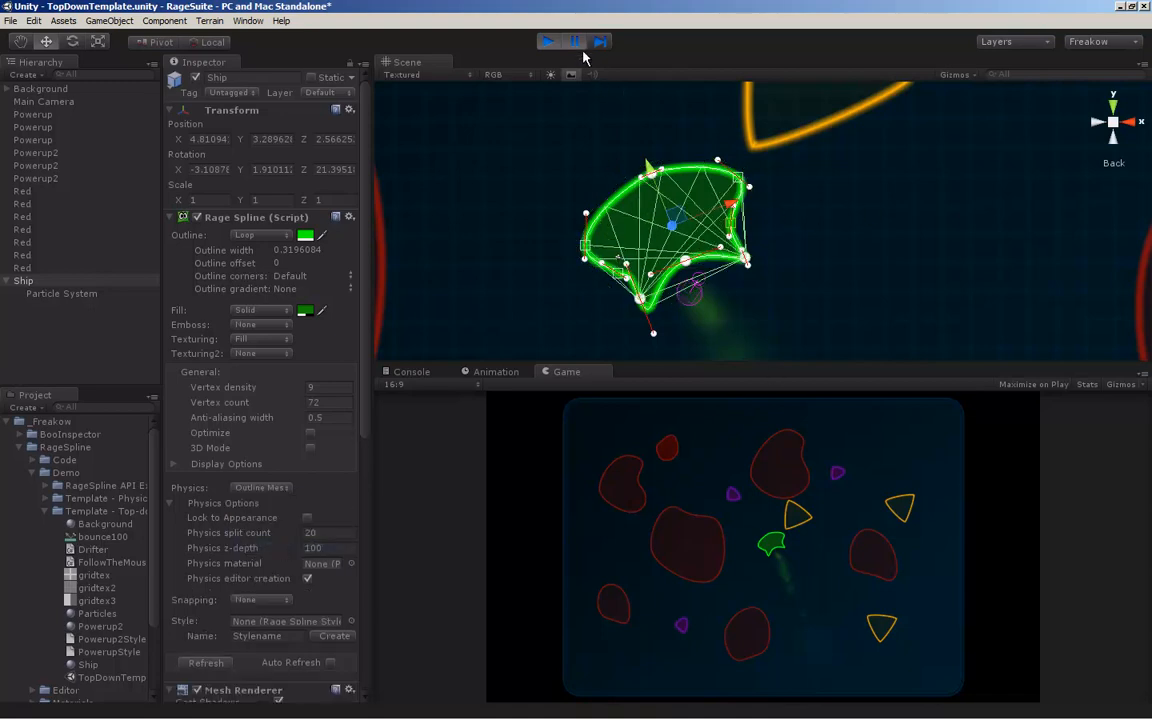
{"action": "left_click", "coordinate": [548, 41]}
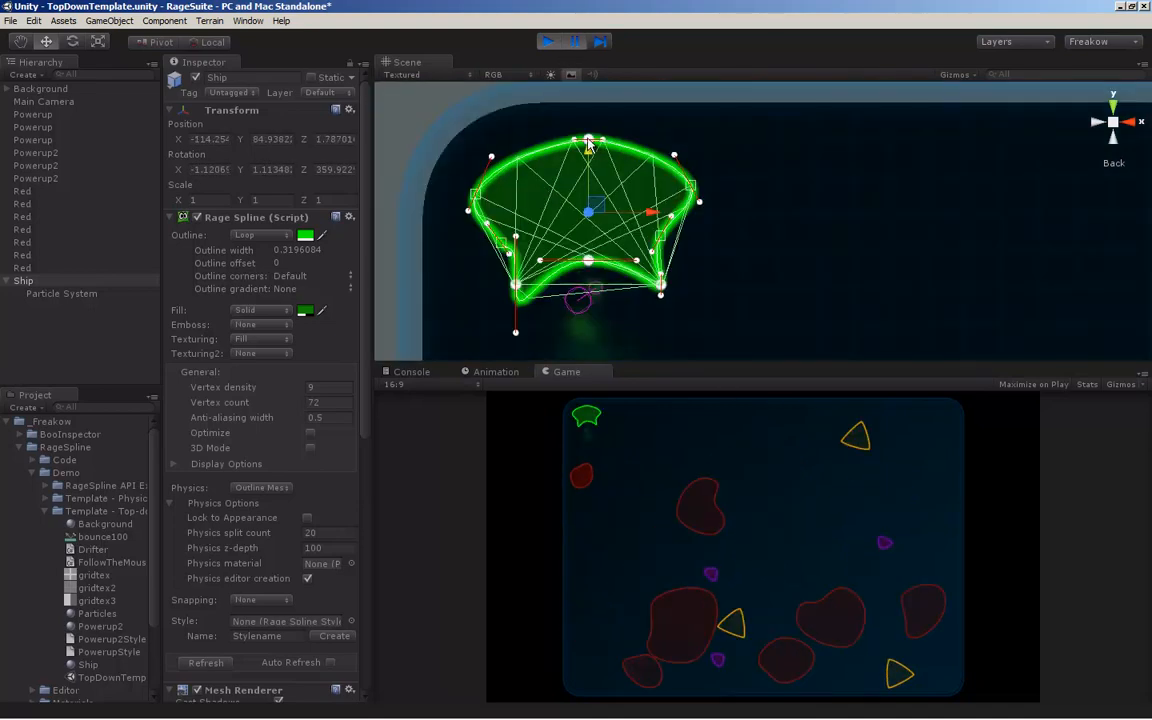
Try adding a spline point on the ship's upper left edge, undo it, and resume the paused game
{"action": "left_click", "coordinate": [527, 162]}
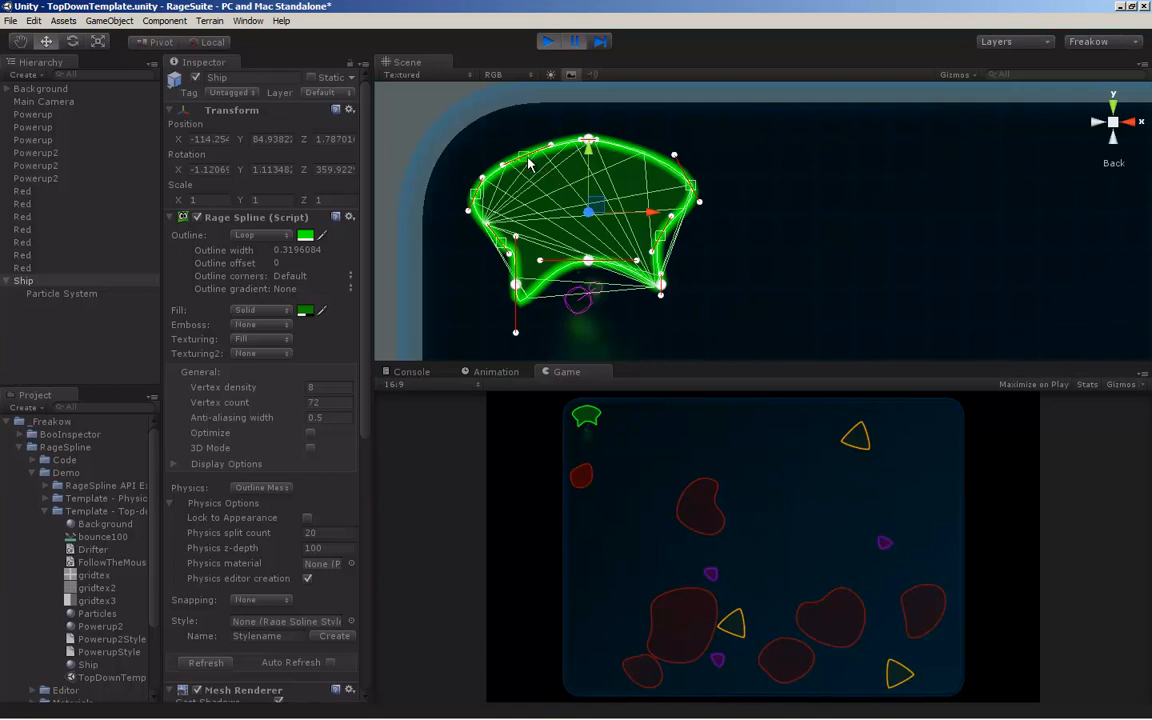
{"action": "key", "text": "ctrl+z"}
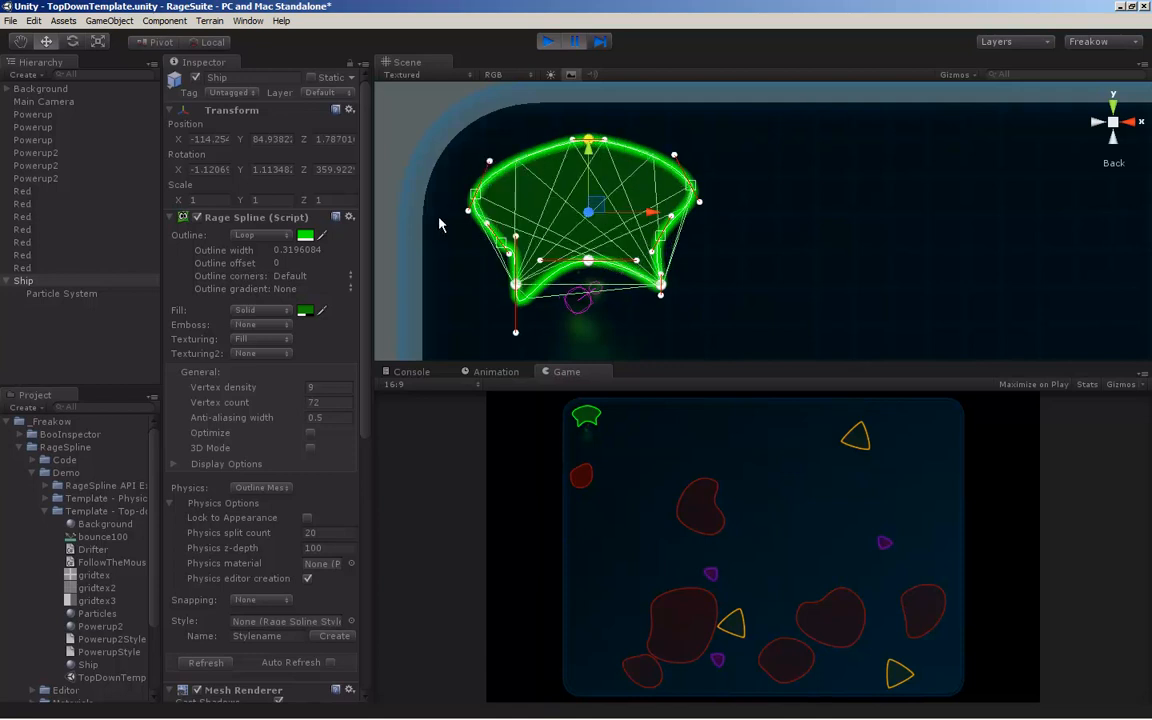
{"action": "left_click", "coordinate": [576, 41]}
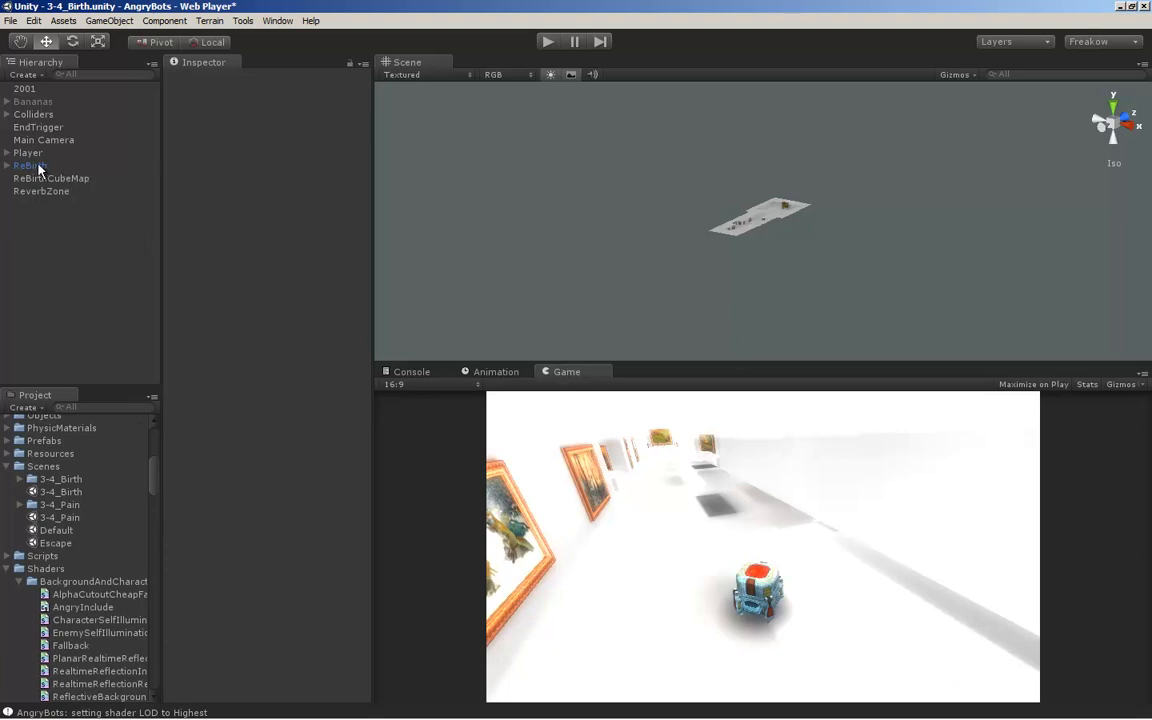
Create an empty game object in the 3-4_Birth scene and add a Rage SVG In component to it
{"action": "key", "text": "ctrl+shift+n"}
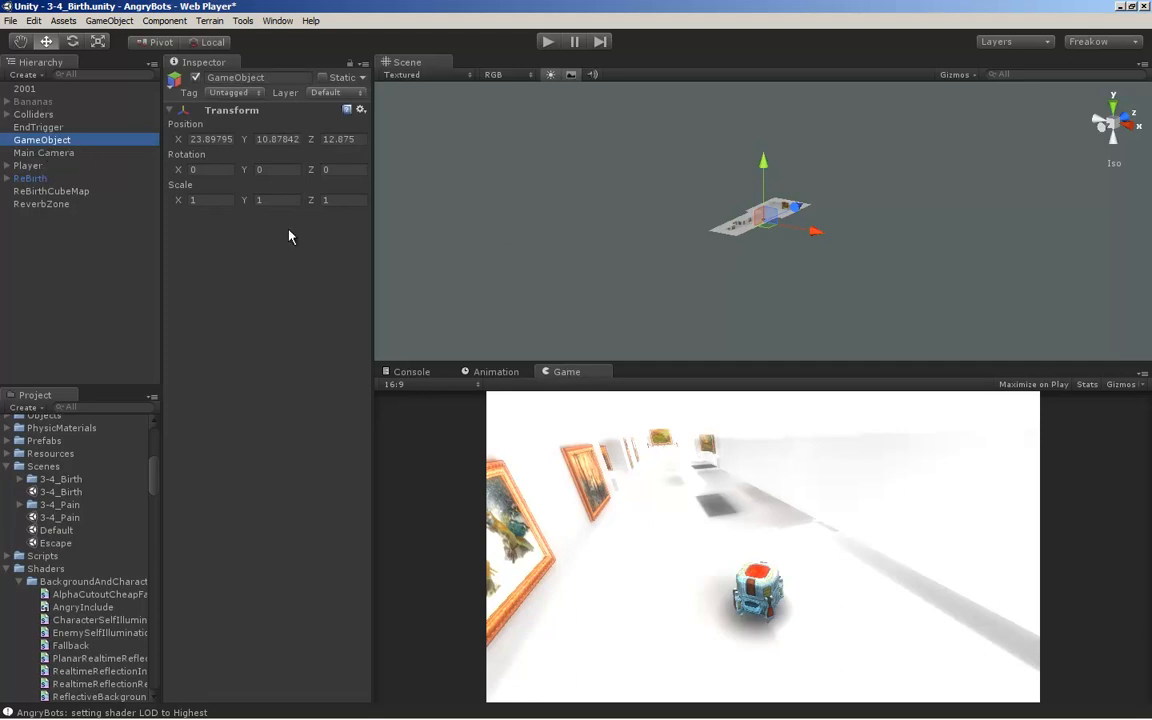
{"action": "left_click", "coordinate": [165, 21]}
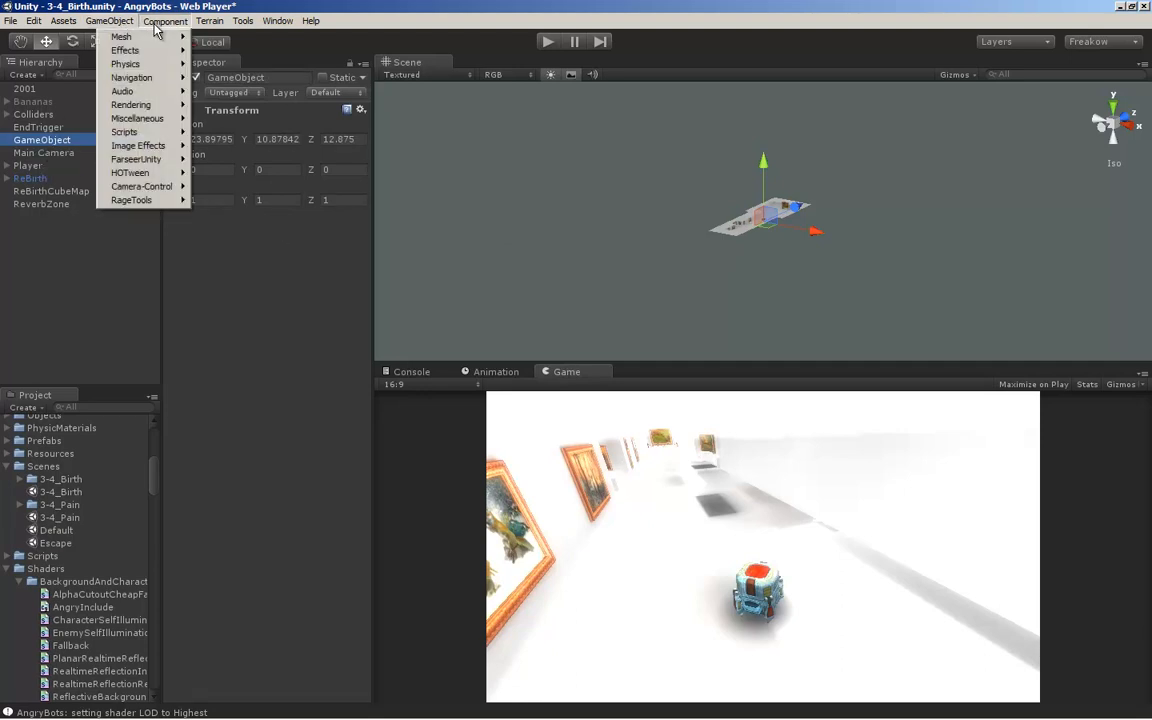
{"action": "mouse_move", "coordinate": [158, 200]}
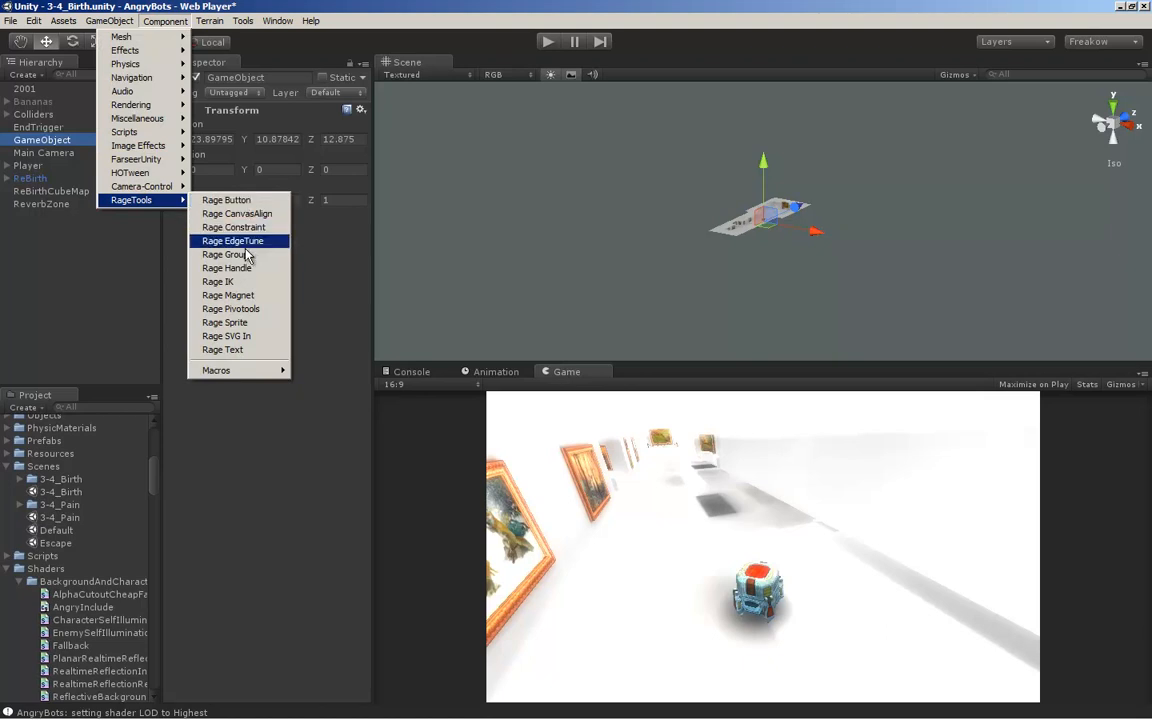
{"action": "left_click", "coordinate": [248, 337]}
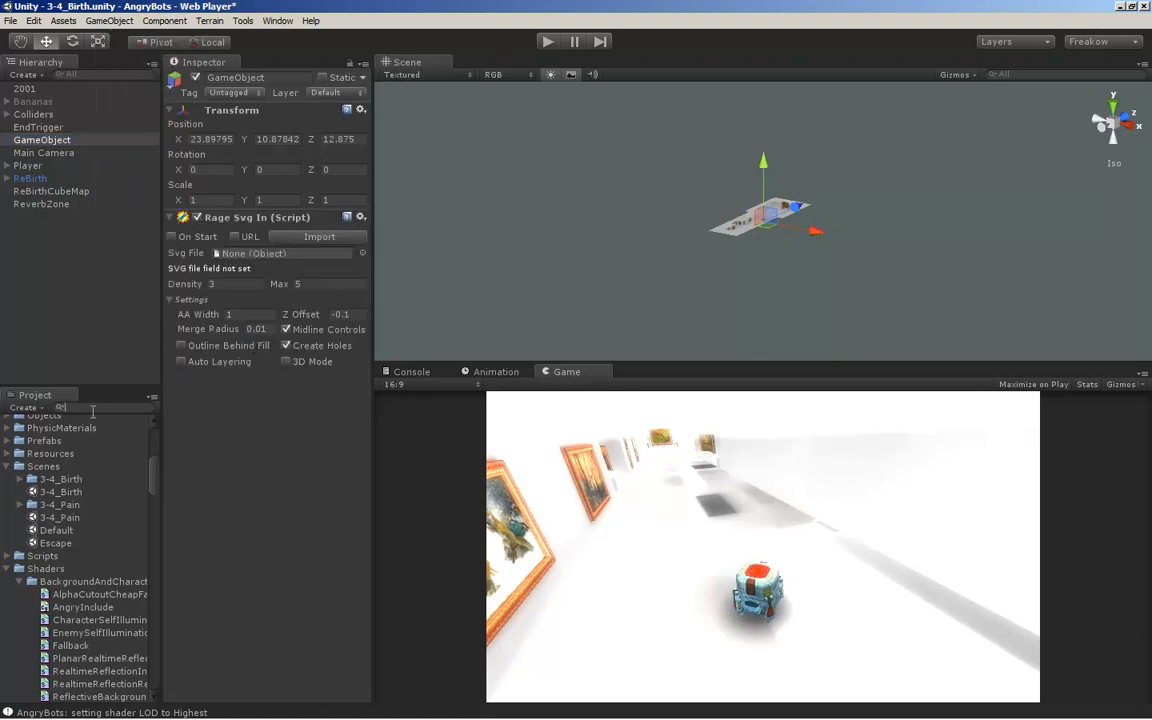
Find the Banana_republic asset in the project, assign it as the component's Svg File, and import it
{"action": "type", "text": "banan"}
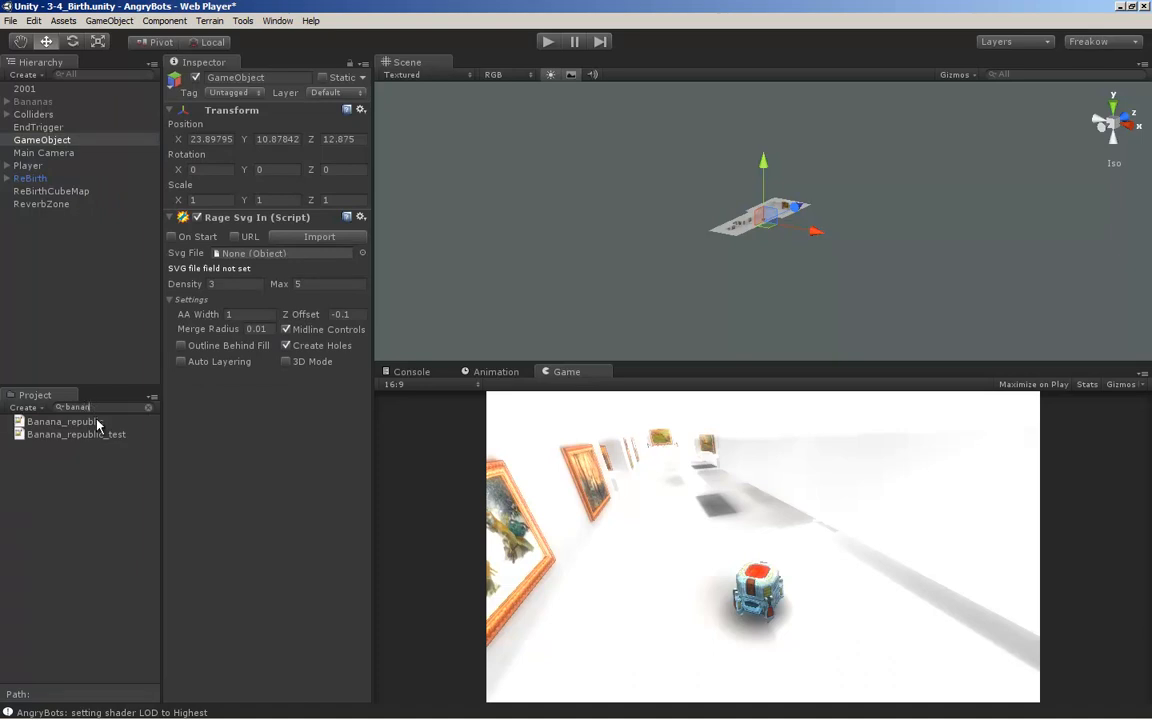
{"action": "left_click_drag", "start_coordinate": [78, 428], "coordinate": [288, 259]}
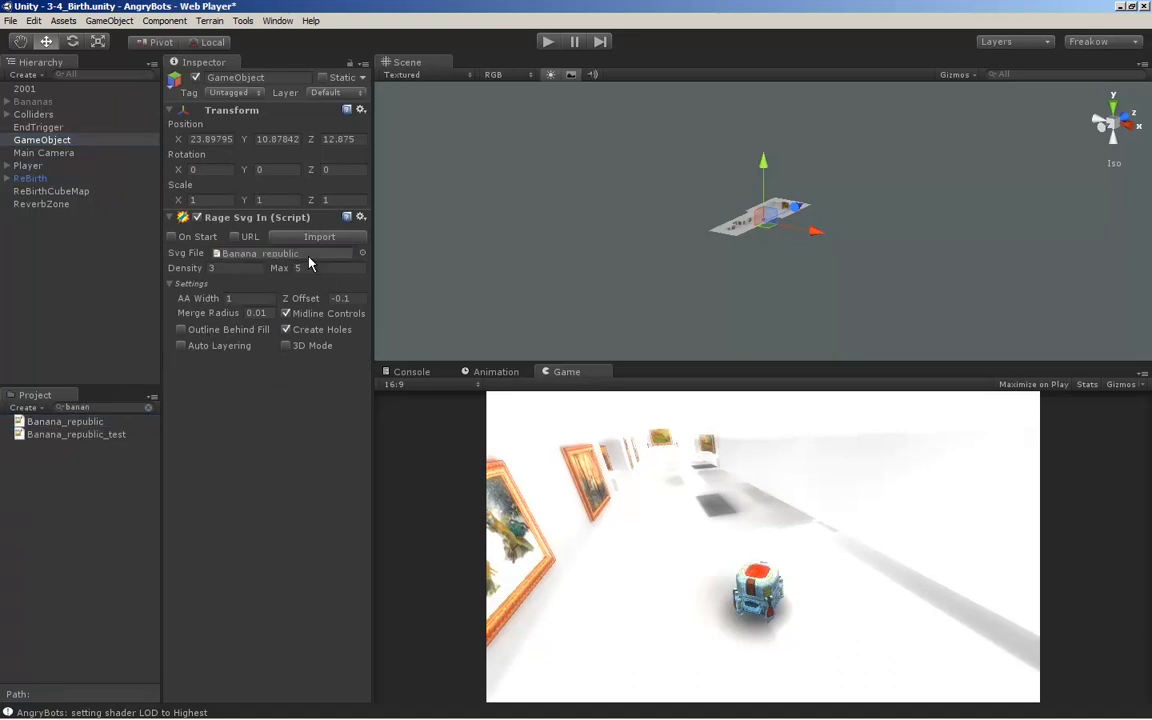
{"action": "left_click", "coordinate": [169, 284]}
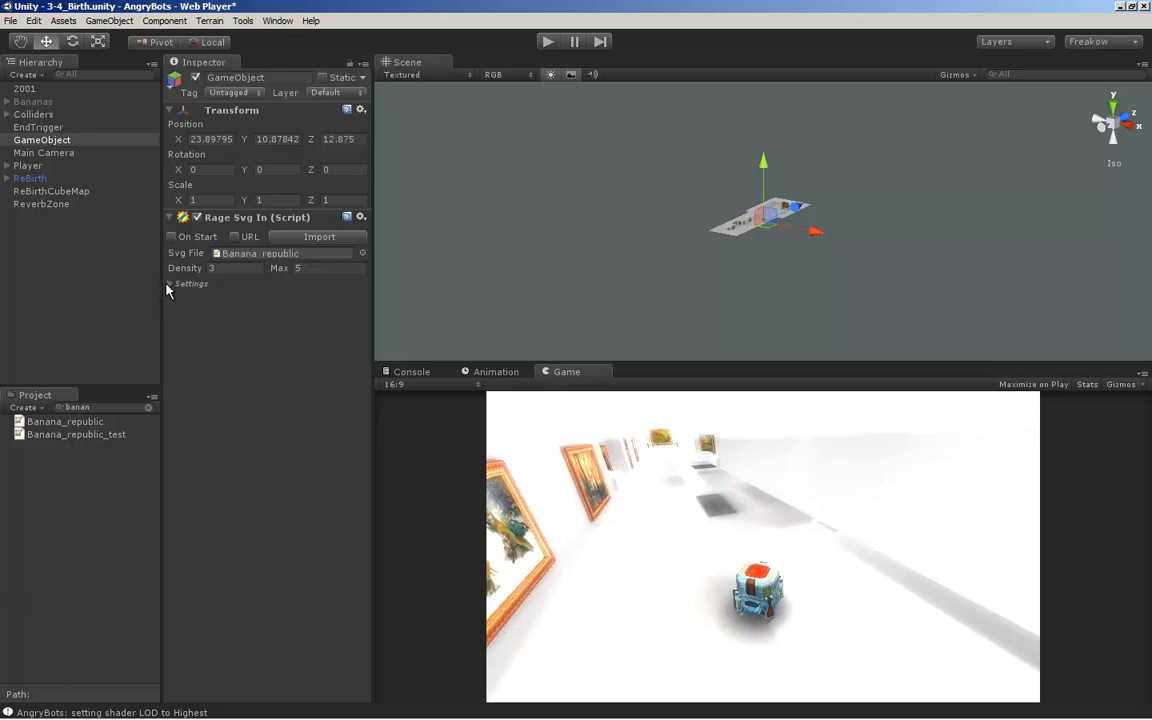
{"action": "left_click", "coordinate": [307, 244]}
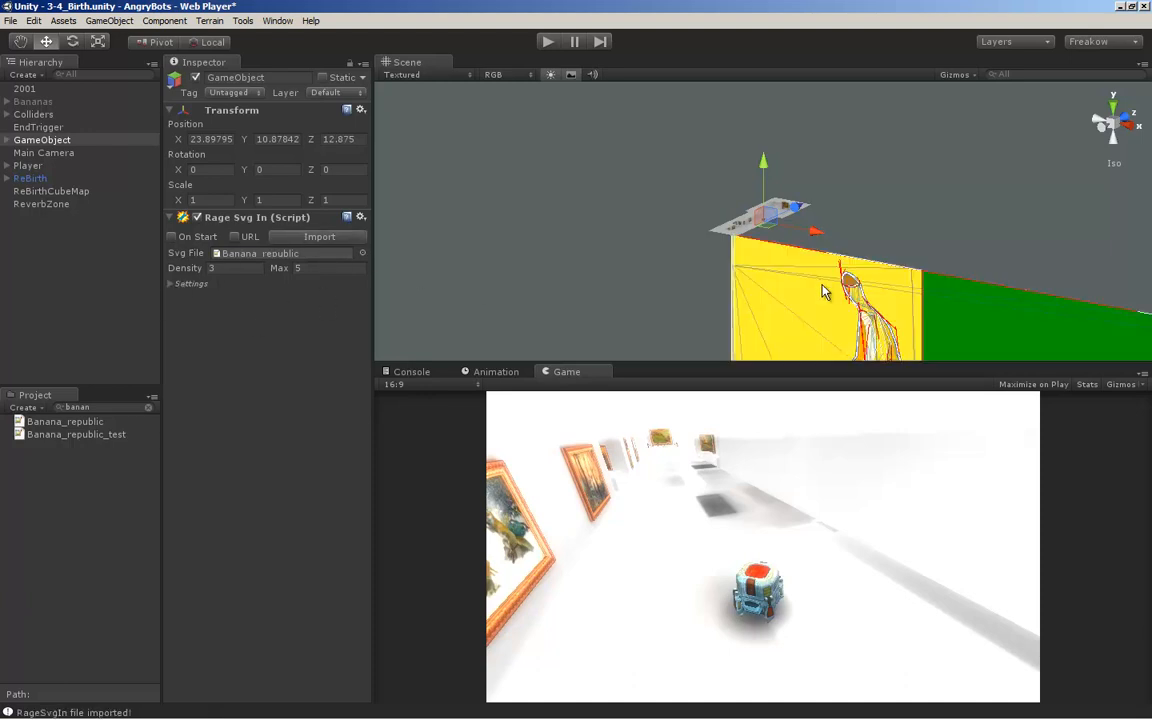
Examine the imported banana artwork up close, both with and without its selection wireframe
{"action": "left_click_drag", "start_coordinate": [950, 318], "coordinate": [815, 218], "text": "alt"}
{"action": "middle_click_drag", "start_coordinate": [891, 269], "coordinate": [860, 269], "text": "alt"}
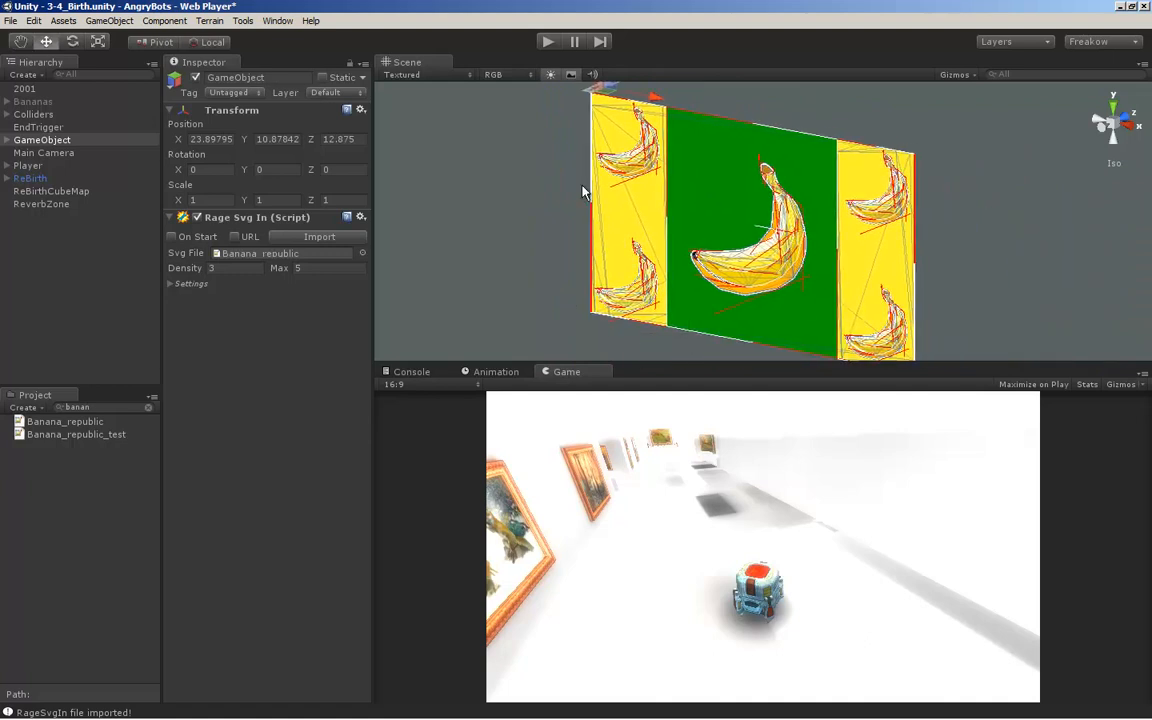
{"action": "left_click", "coordinate": [949, 243]}
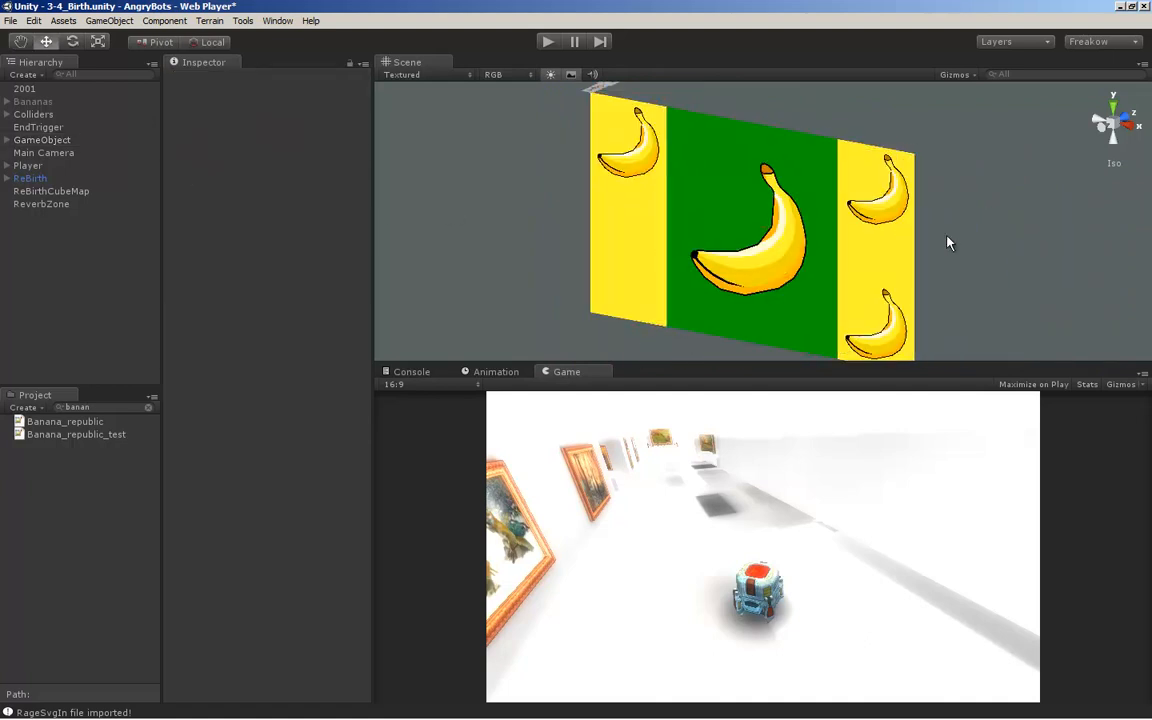
{"action": "left_click", "coordinate": [28, 102]}
{"action": "left_click", "coordinate": [32, 179]}
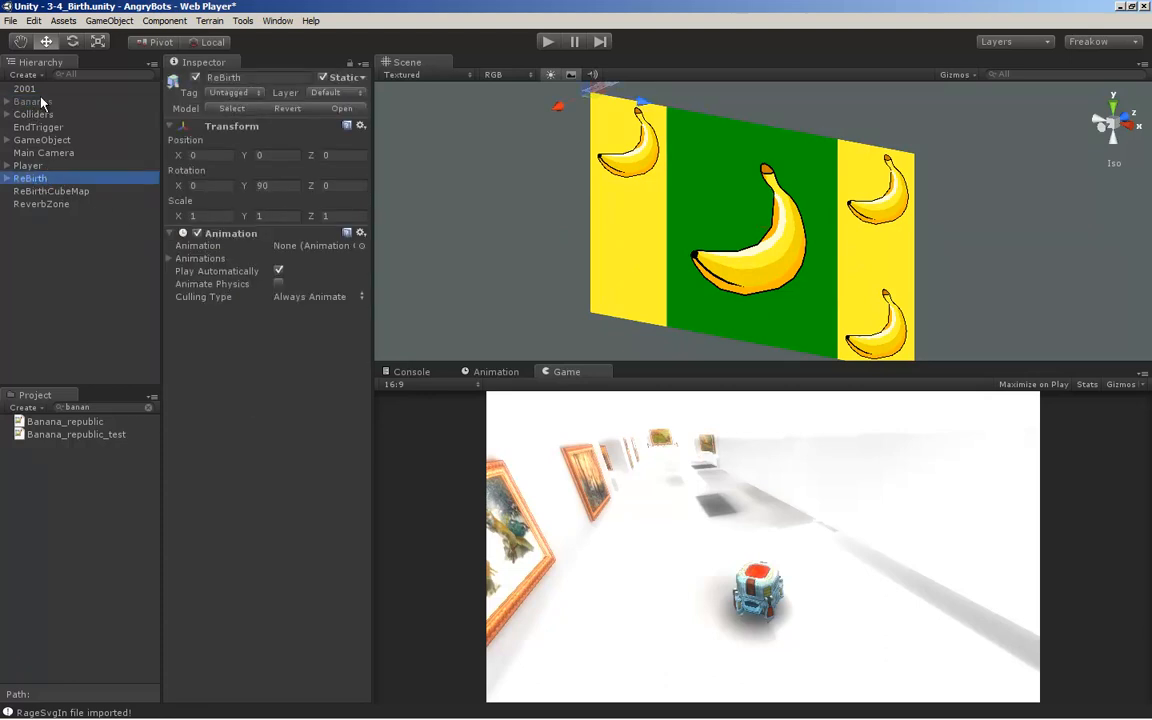
{"action": "left_click", "coordinate": [38, 140]}
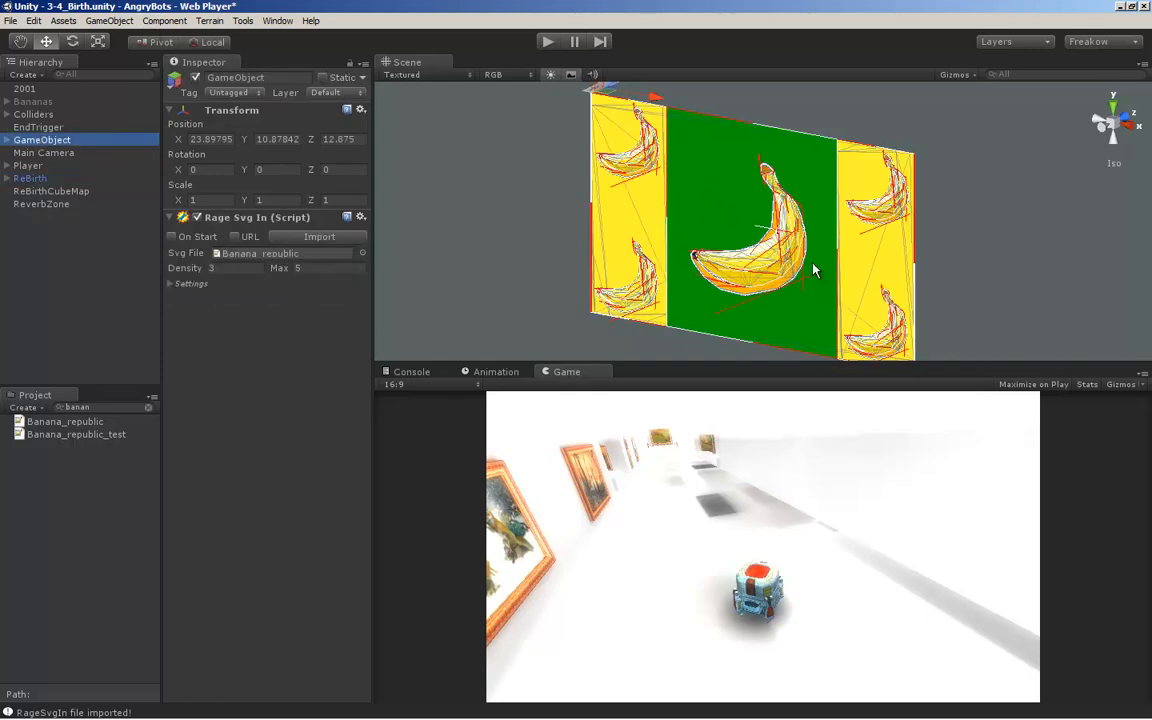
{"action": "scroll", "coordinate": [716, 265], "scroll_direction": "up", "scroll_amount": 3}
{"action": "scroll", "coordinate": [716, 265], "scroll_direction": "up", "scroll_amount": 2}
{"action": "scroll", "coordinate": [776, 278], "scroll_direction": "down", "scroll_amount": 6}
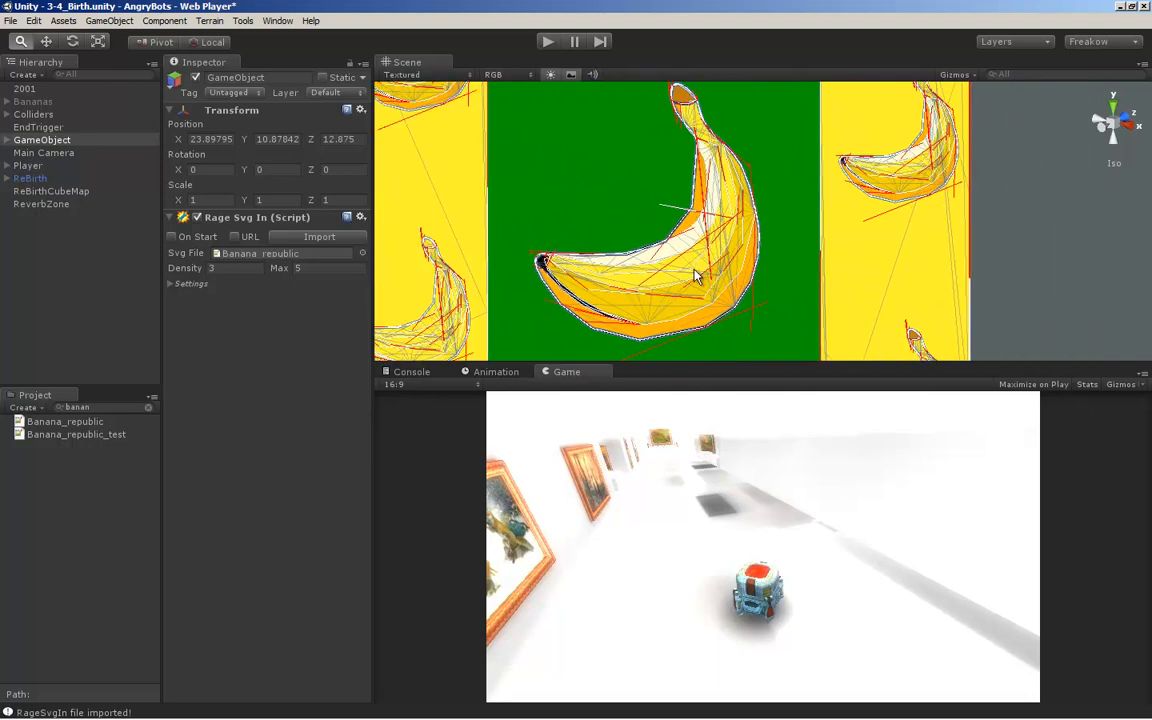
Add a Rage Group component to the imported artwork, enable Tweak, and set AntiAlias to 1.72 and Density to 1.6
{"action": "left_click", "coordinate": [164, 21]}
{"action": "mouse_move", "coordinate": [165, 199]}
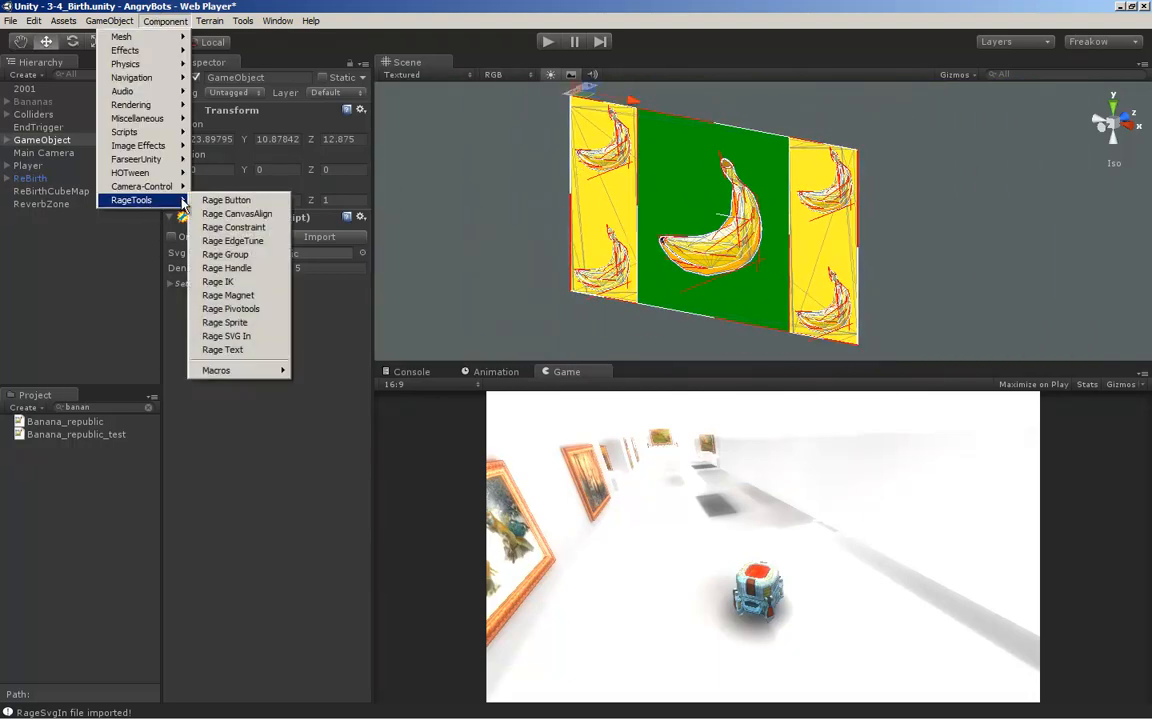
{"action": "left_click", "coordinate": [235, 255]}
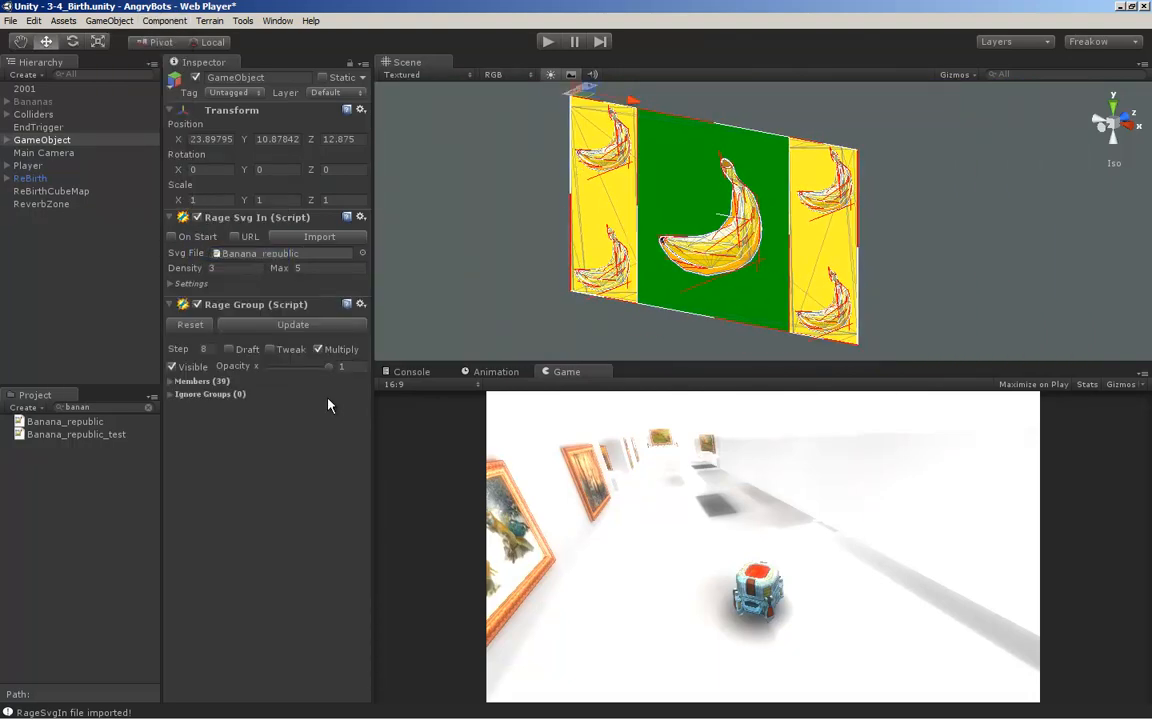
{"action": "left_click", "coordinate": [270, 349]}
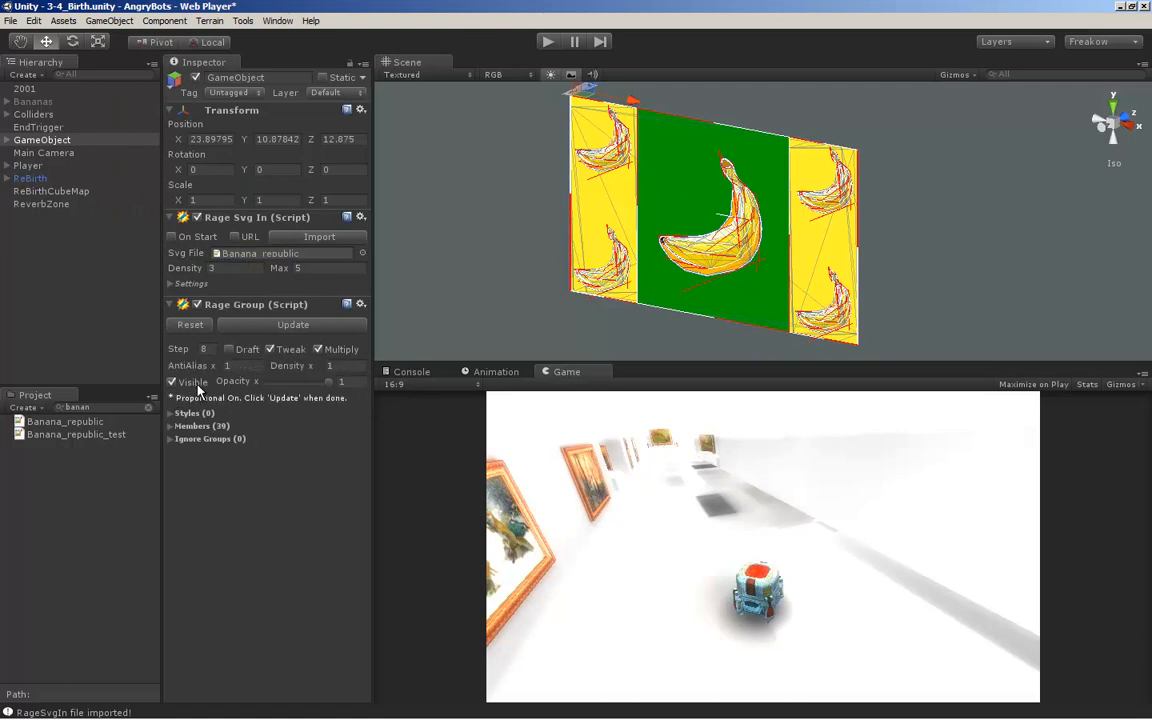
{"action": "left_click_drag", "start_coordinate": [200, 370], "coordinate": [300, 376]}
Look over the tweaked banana artwork, turn Tweak off, and remove its Rage Group component
{"action": "middle_click_drag", "start_coordinate": [866, 296], "coordinate": [823, 286]}
{"action": "scroll", "coordinate": [682, 272], "scroll_direction": "up", "scroll_amount": 12}
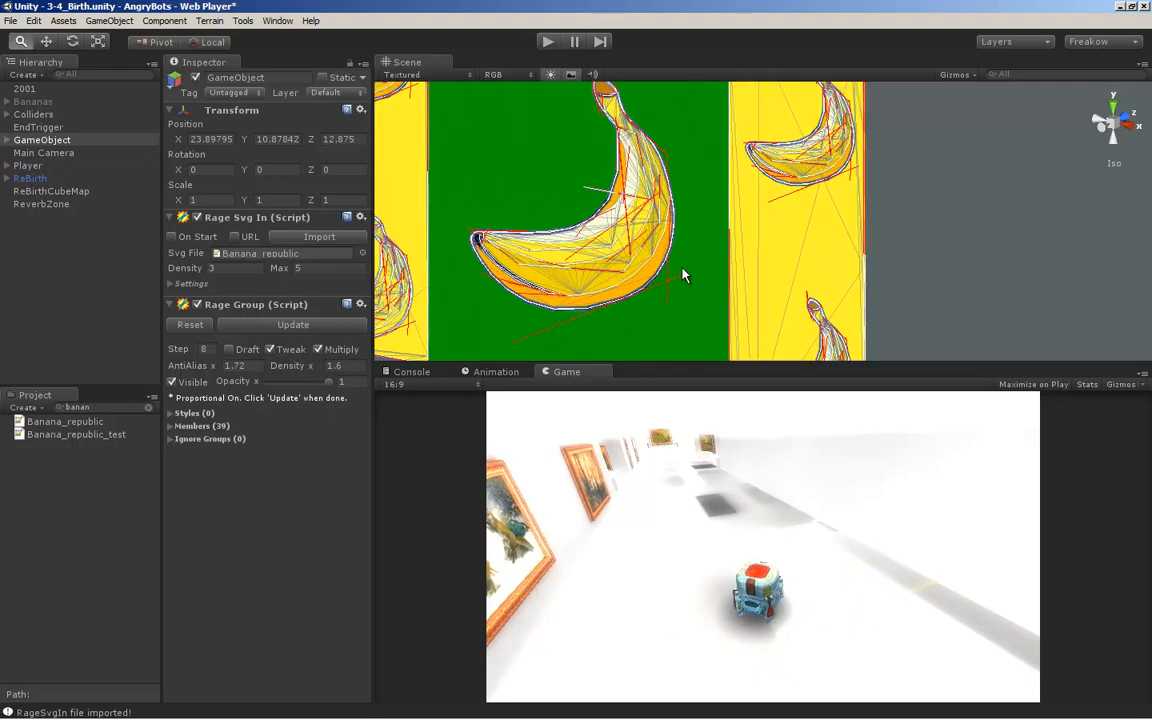
{"action": "key", "text": "w"}
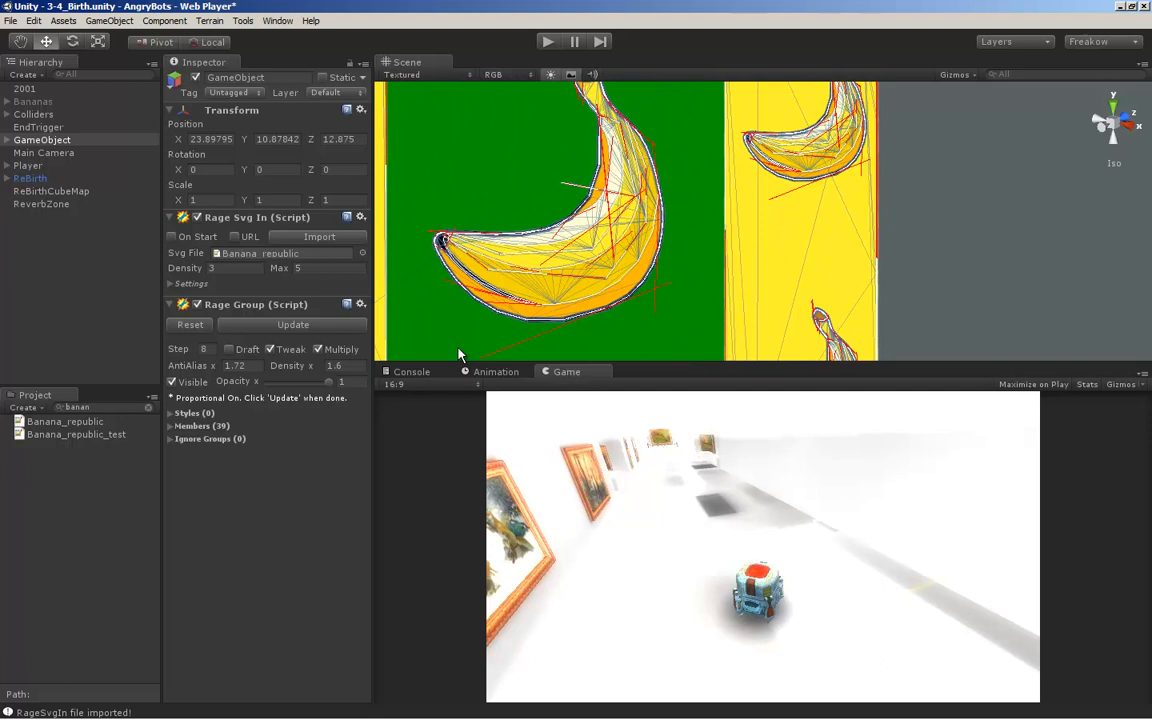
{"action": "left_click", "coordinate": [269, 350]}
{"action": "left_click", "coordinate": [361, 304]}
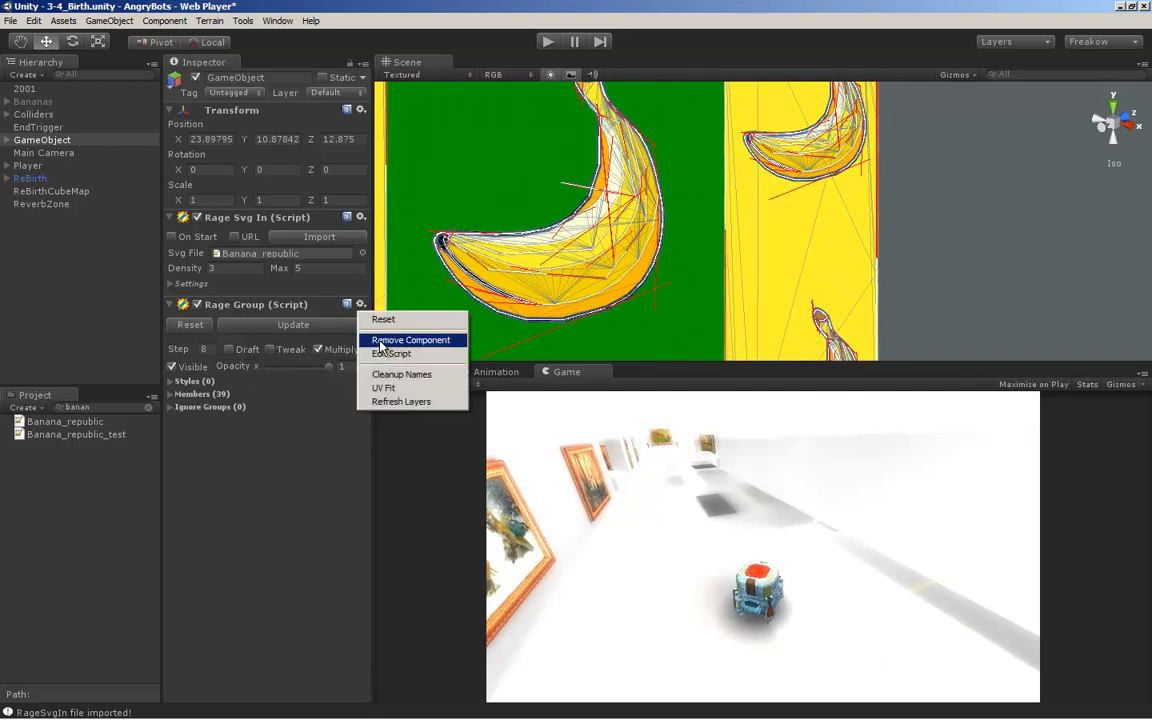
{"action": "left_click", "coordinate": [410, 340]}
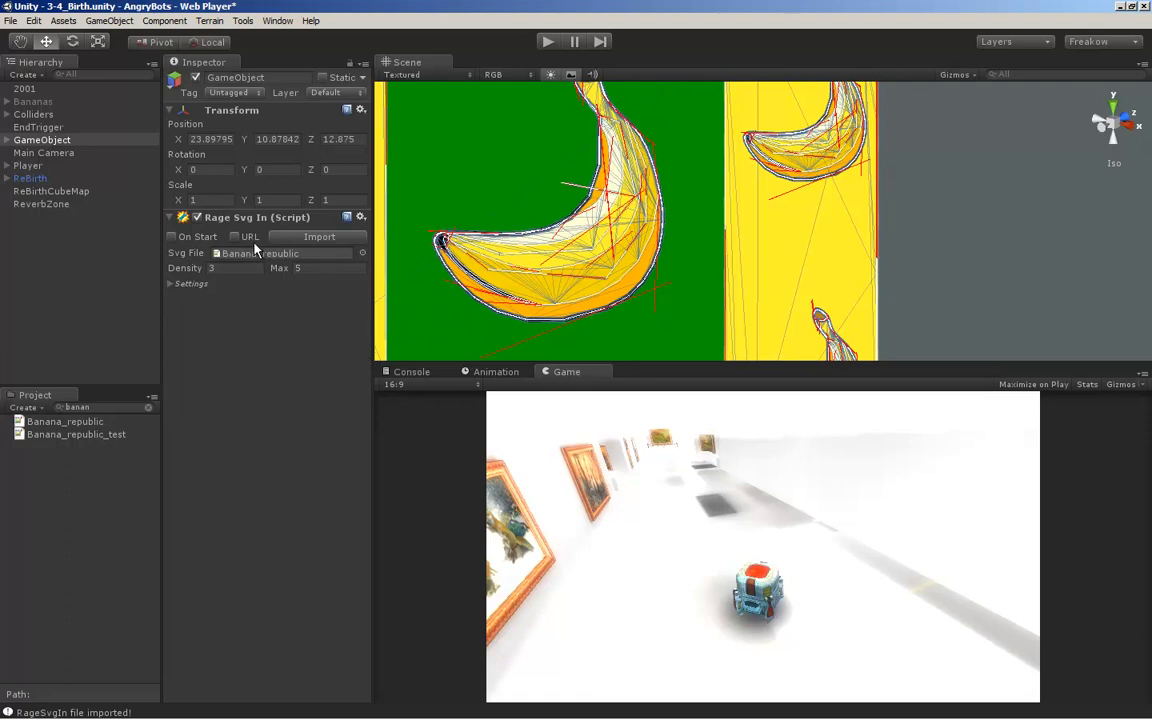
Delete the GameObject that holds the imported banana artwork
{"action": "scroll", "coordinate": [490, 205], "scroll_direction": "down", "scroll_amount": 10}
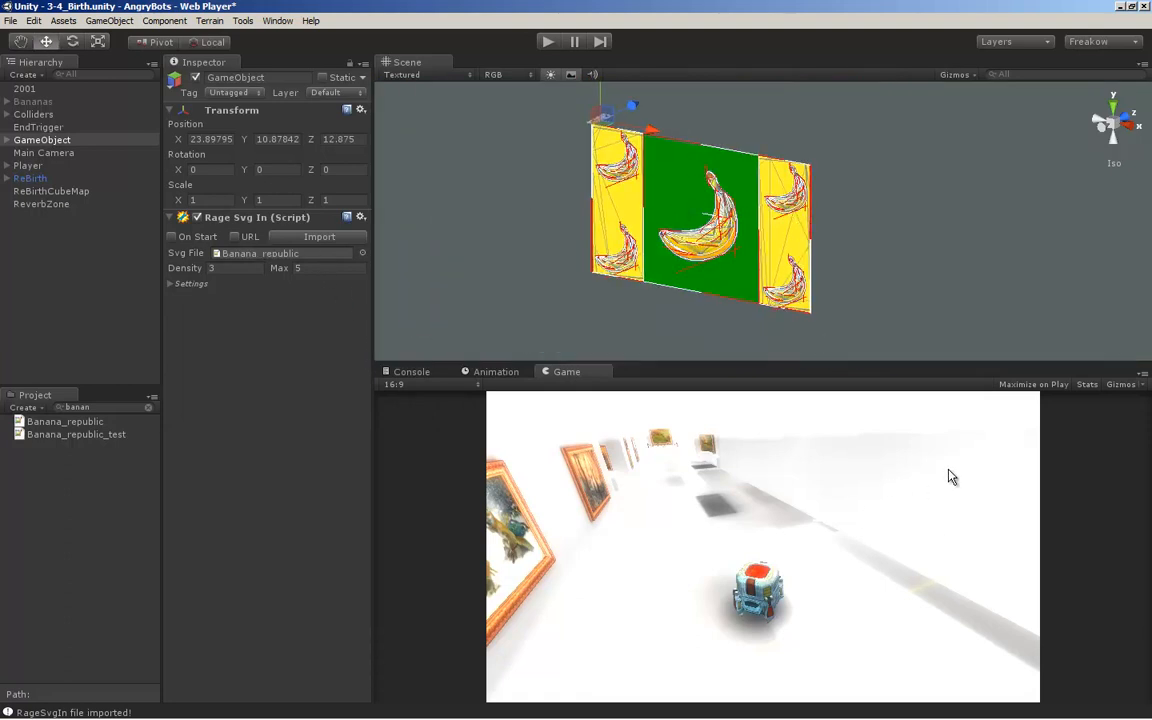
{"action": "left_click", "coordinate": [41, 141]}
{"action": "key", "text": "Delete"}
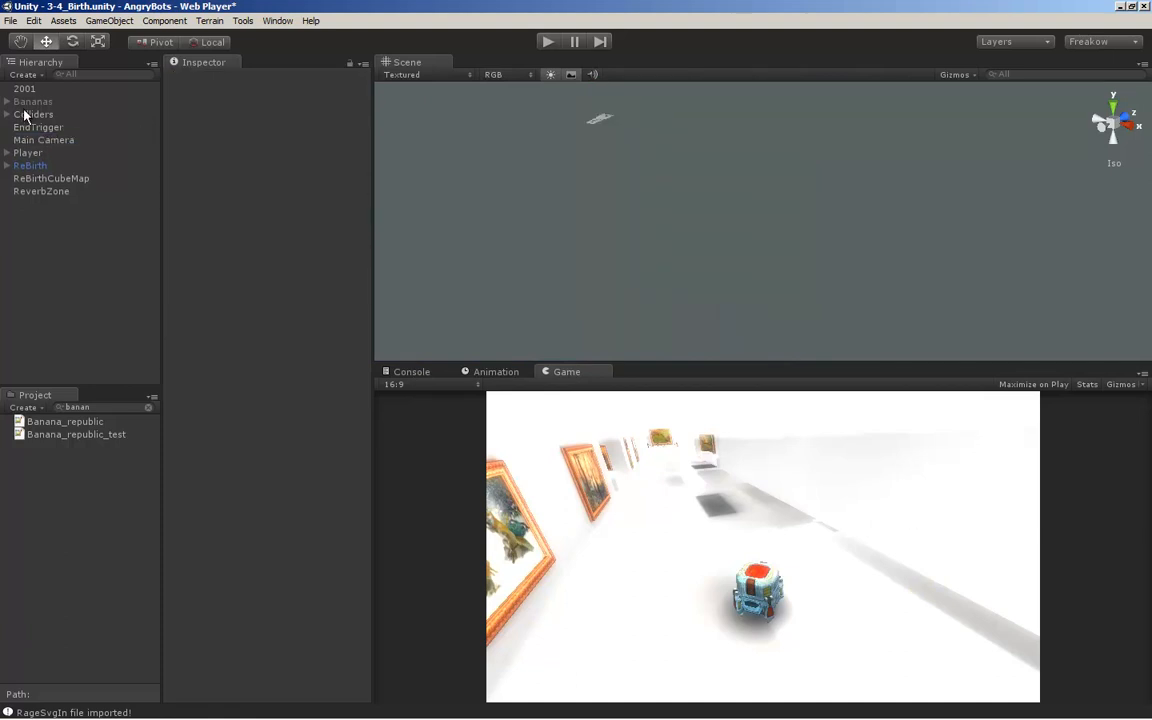
Activate the disabled Bananas object together with all its child objects
{"action": "left_click", "coordinate": [22, 102]}
{"action": "left_click", "coordinate": [196, 78]}
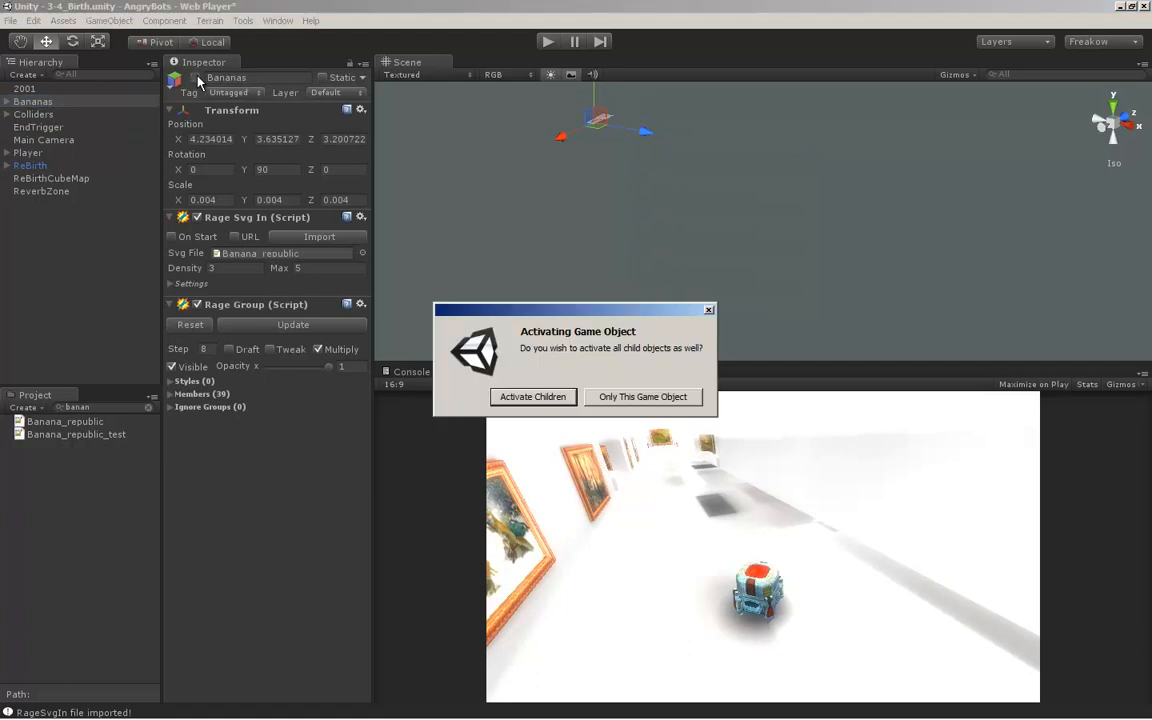
{"action": "left_click", "coordinate": [531, 397]}
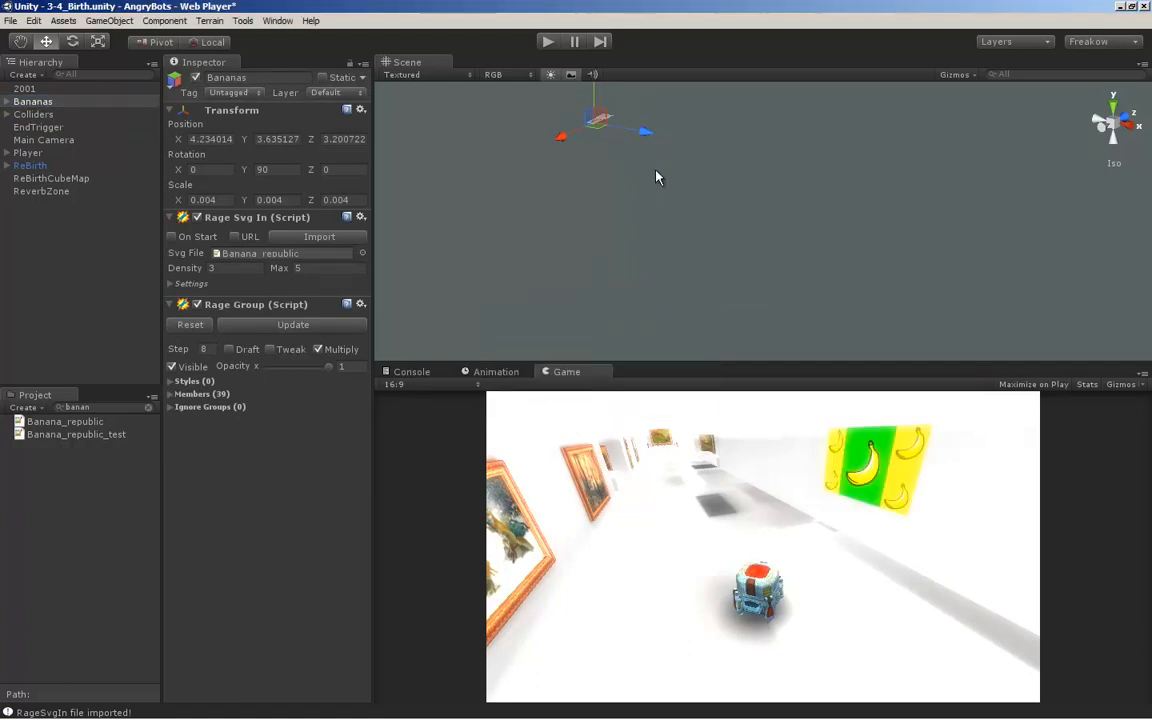
Examine the gallery level around the Bananas object in the scene view from several angles
{"action": "middle_click_drag", "start_coordinate": [633, 162], "coordinate": [684, 204], "text": "alt"}
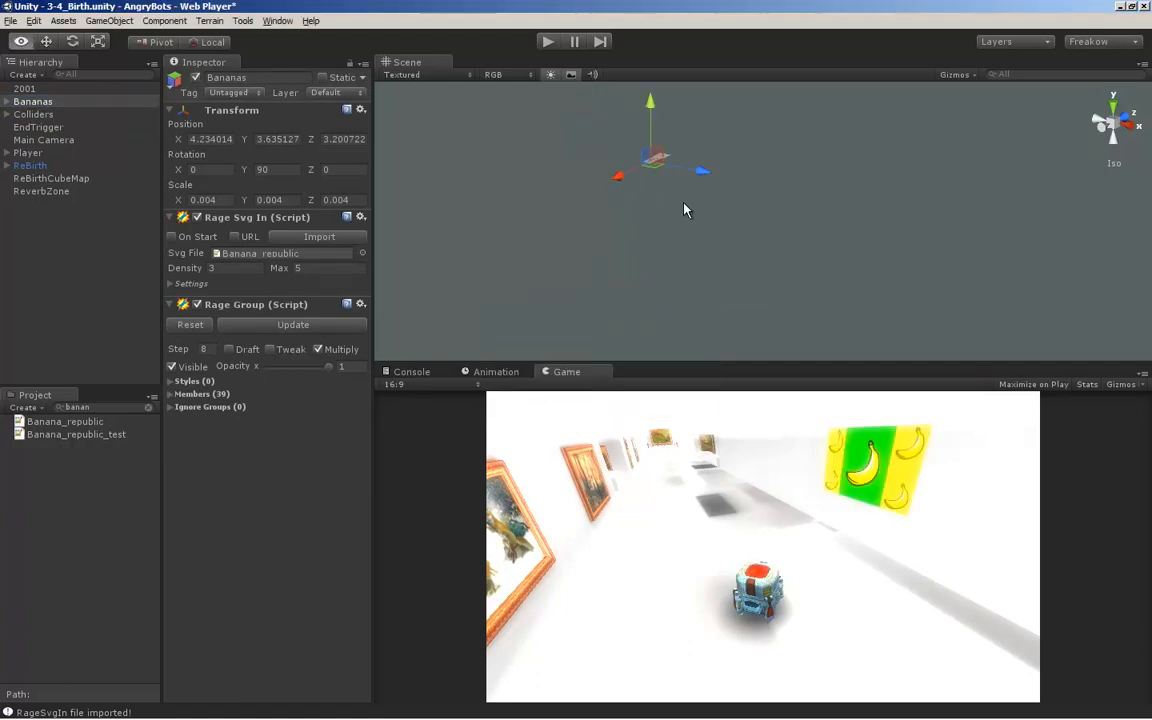
{"action": "right_click_drag", "start_coordinate": [684, 204], "coordinate": [638, 225], "text": "alt"}
{"action": "middle_click_drag", "start_coordinate": [695, 298], "coordinate": [836, 450], "text": "alt"}
{"action": "left_click_drag", "start_coordinate": [680, 279], "coordinate": [830, 289], "text": "alt"}
{"action": "middle_click_drag", "start_coordinate": [830, 289], "coordinate": [830, 253], "text": "alt"}
{"action": "right_click_drag", "start_coordinate": [665, 280], "coordinate": [806, 298], "text": "alt"}
{"action": "middle_click_drag", "start_coordinate": [820, 240], "coordinate": [993, 135], "text": "alt"}
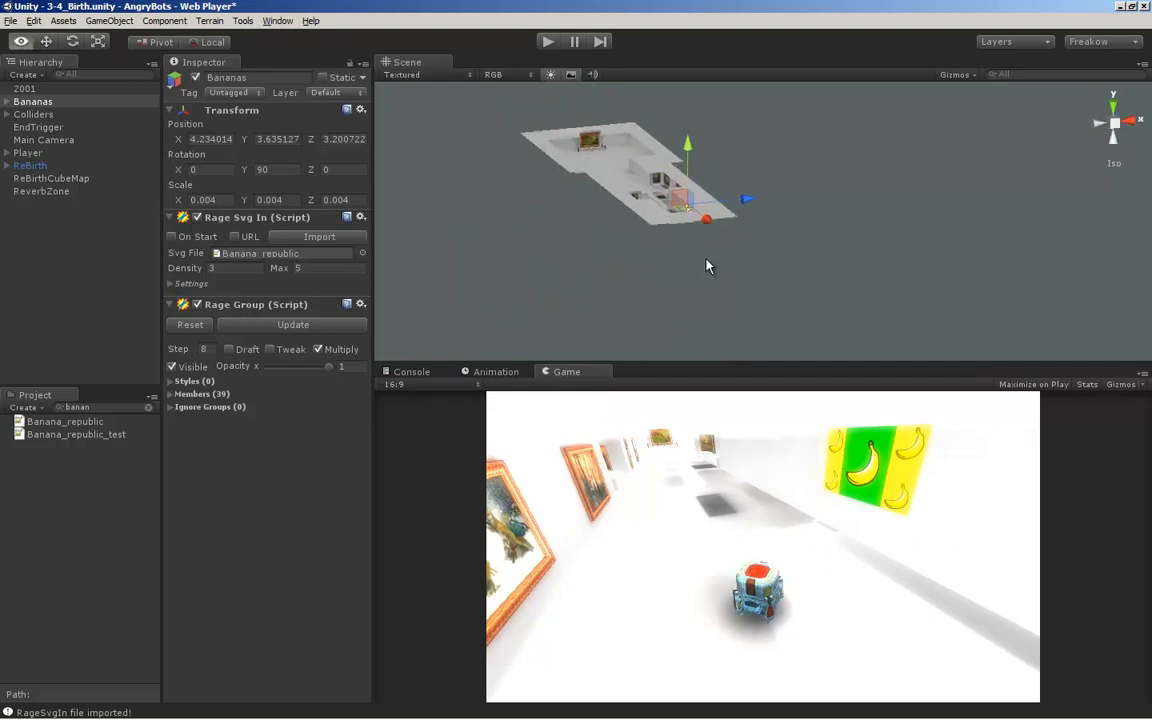
{"action": "right_click_drag", "start_coordinate": [630, 263], "coordinate": [644, 219], "text": "alt"}
{"action": "middle_click_drag", "start_coordinate": [644, 226], "coordinate": [694, 275]}
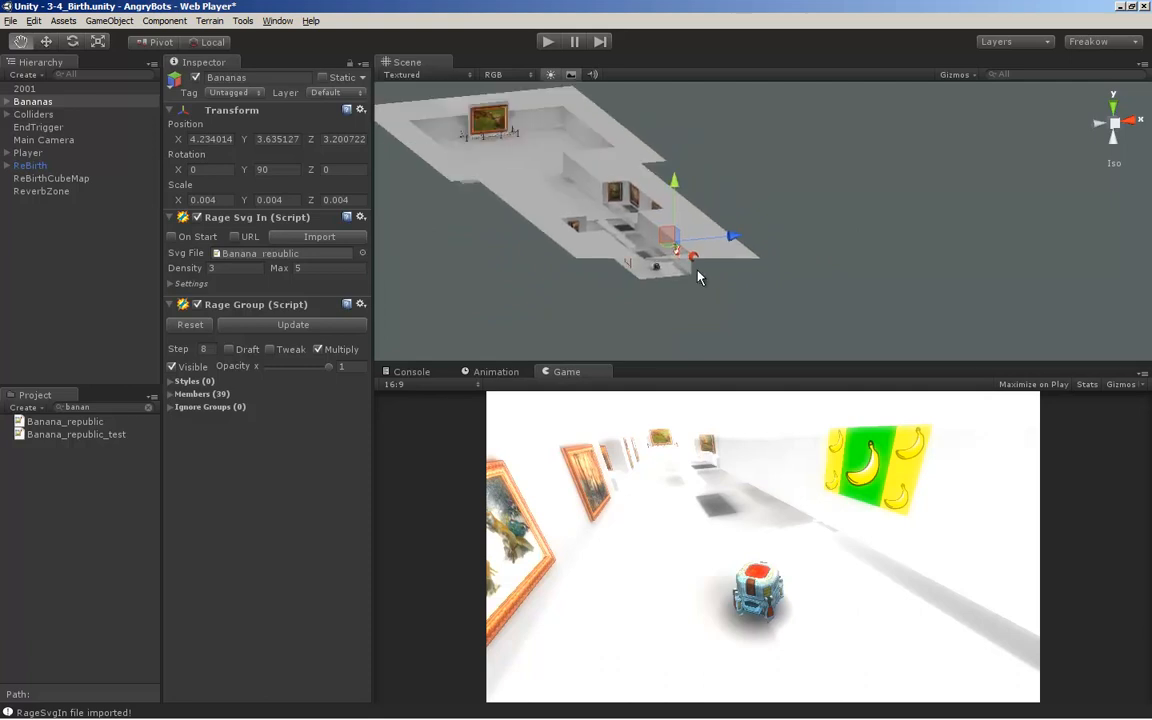
Focus on the Bananas artwork, inspect its placement on the gallery wall, and check the 3D Mode option in its Rage Svg In settings
{"action": "left_click", "coordinate": [37, 103]}
{"action": "key", "text": "f"}
{"action": "right_click_drag", "start_coordinate": [752, 255], "coordinate": [860, 283], "text": "alt"}
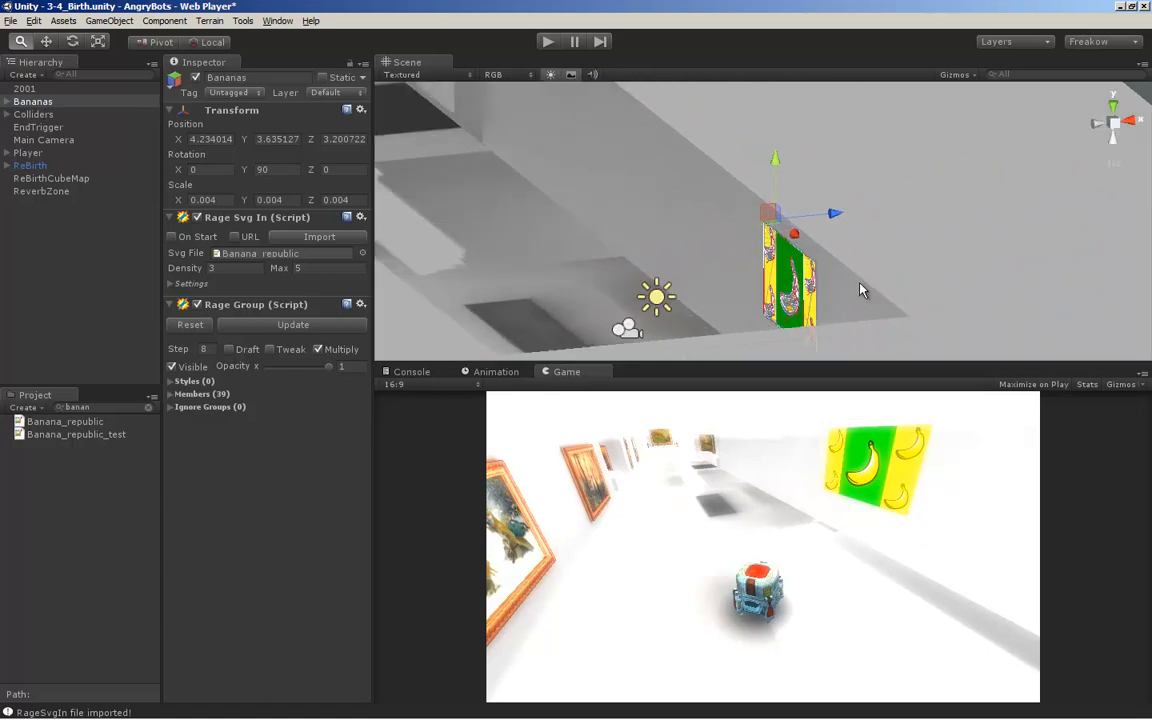
{"action": "left_click_drag", "start_coordinate": [856, 288], "coordinate": [818, 224], "text": "alt"}
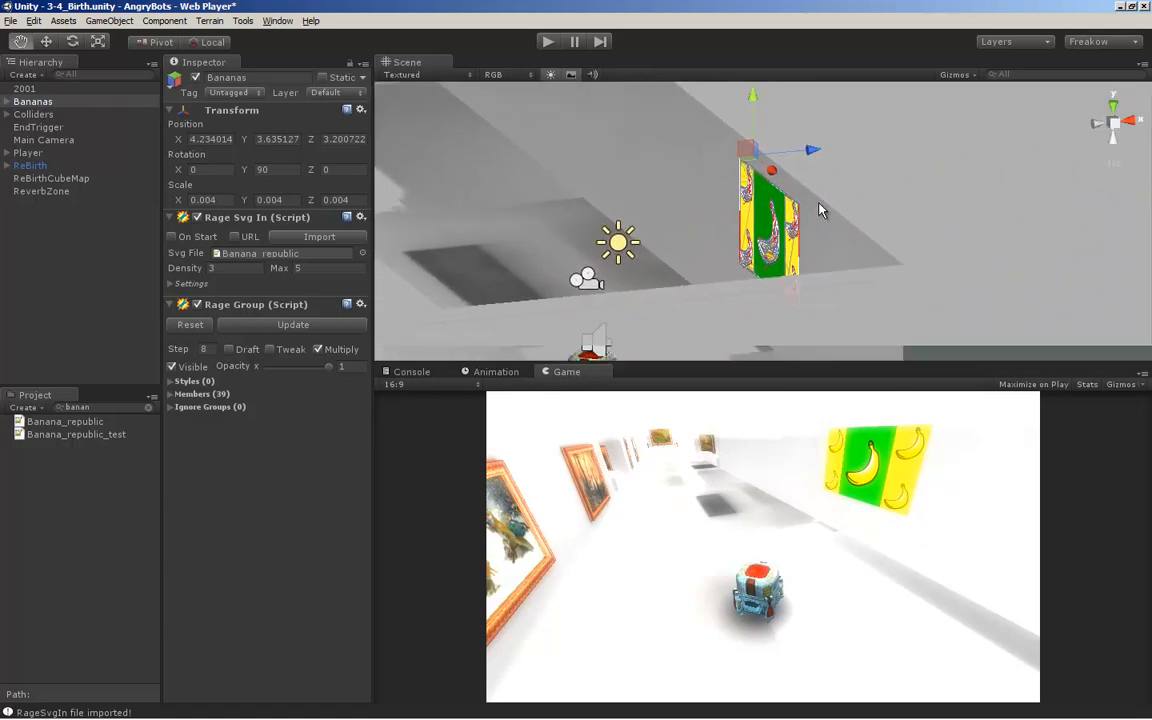
{"action": "middle_click_drag", "start_coordinate": [820, 209], "coordinate": [816, 186]}
{"action": "right_click_drag", "start_coordinate": [816, 186], "coordinate": [725, 213], "text": "alt"}
{"action": "left_click_drag", "start_coordinate": [727, 218], "coordinate": [496, 260], "text": "alt"}
{"action": "left_click_drag", "start_coordinate": [759, 213], "coordinate": [762, 255], "text": "alt"}
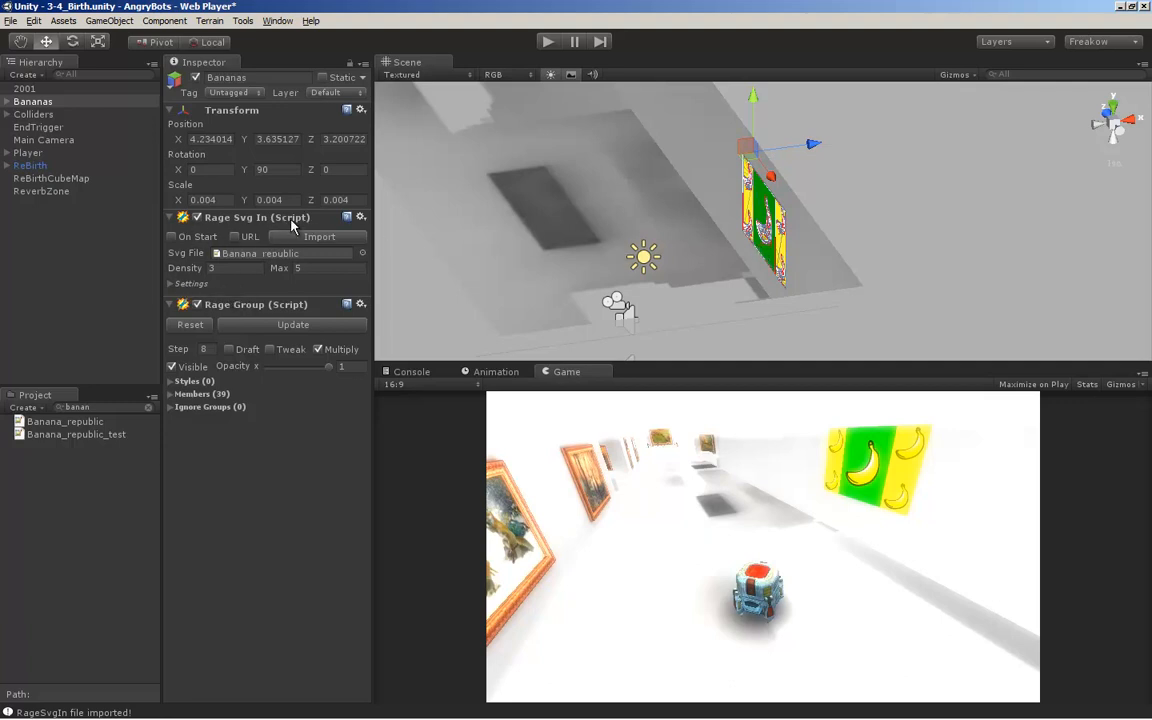
{"action": "left_click", "coordinate": [171, 284]}
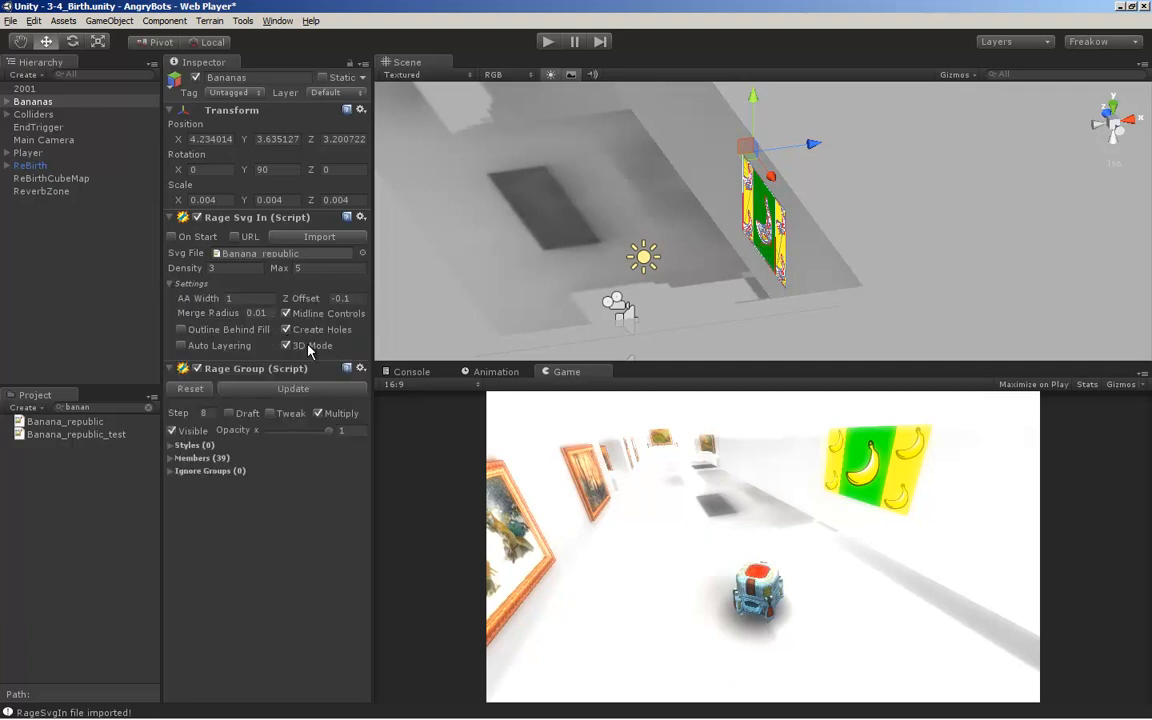
{"action": "left_click", "coordinate": [171, 284]}
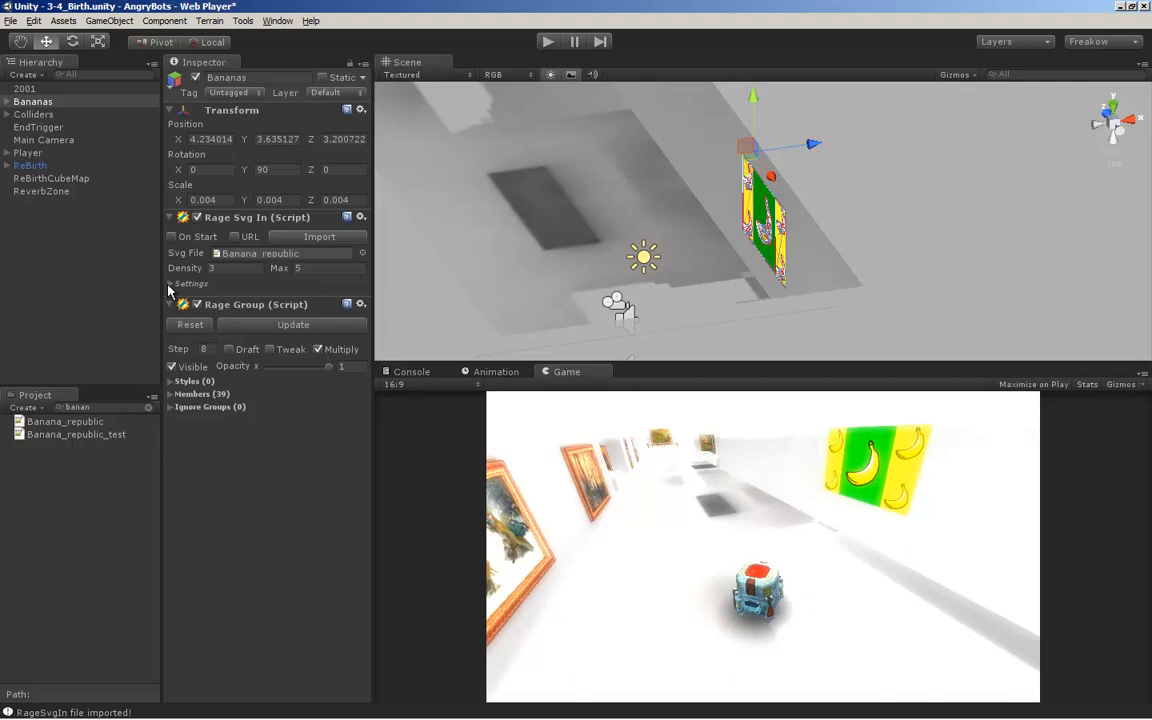
Inspect the Bananas child hierarchy, looking into group g705 and the Rage Spline settings of path552
{"action": "left_click", "coordinate": [7, 103]}
{"action": "left_click", "coordinate": [24, 114]}
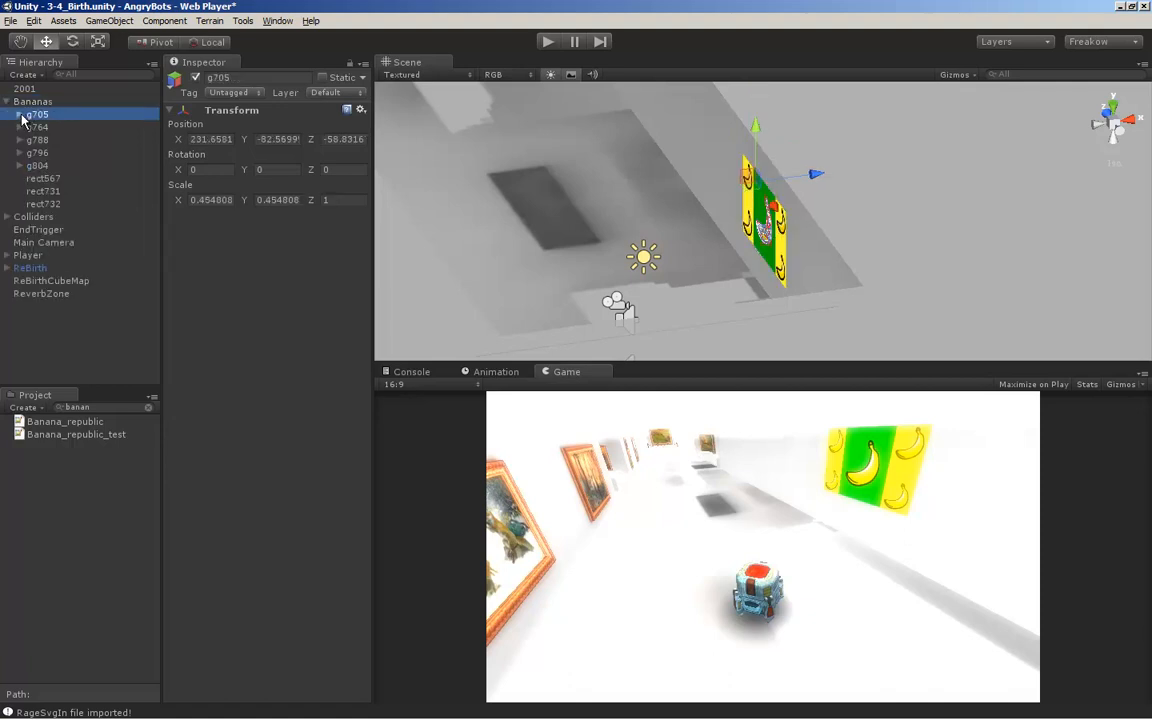
{"action": "left_click", "coordinate": [19, 114]}
{"action": "left_click", "coordinate": [55, 128]}
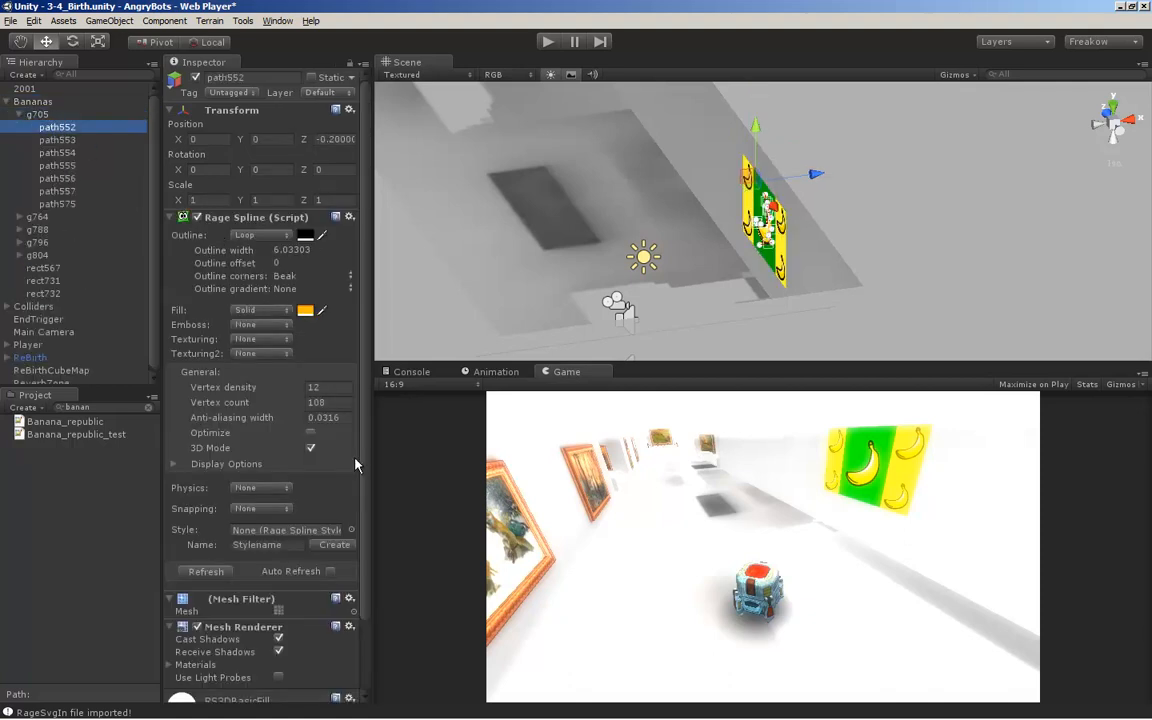
{"action": "left_click", "coordinate": [19, 114], "text": "alt"}
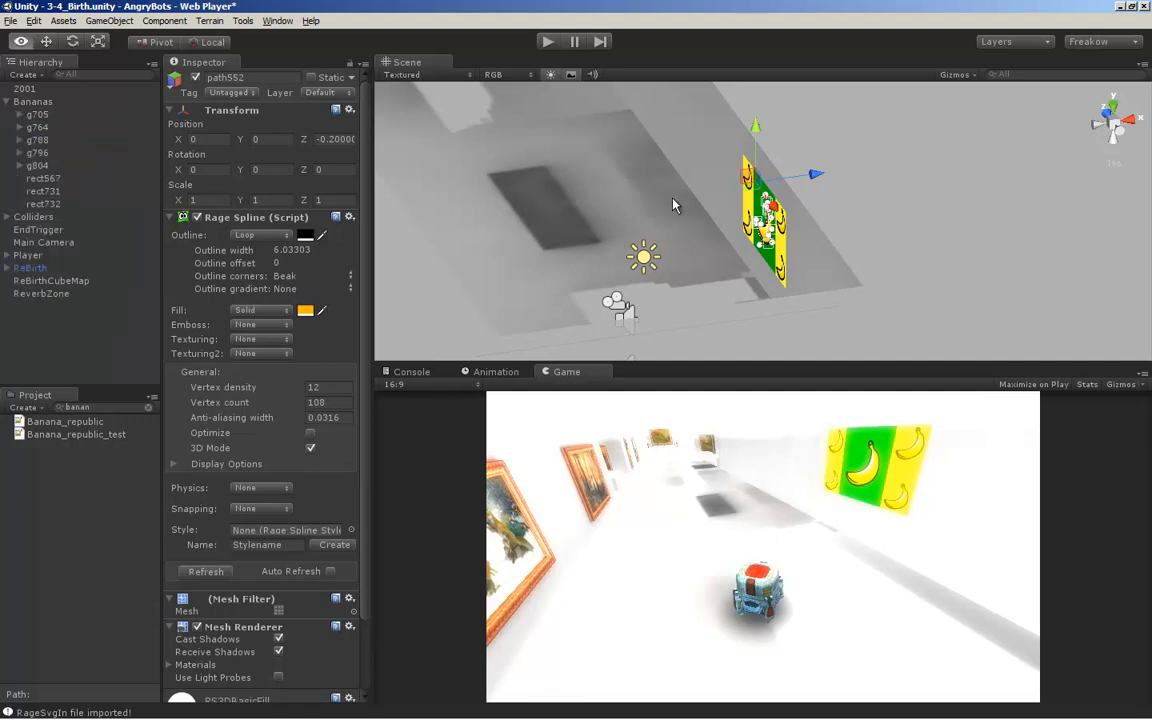
Try to move the whole Bananas artwork off the gallery wall and down beside the player robot
{"action": "left_click", "coordinate": [33, 102]}
{"action": "left_click_drag", "start_coordinate": [812, 148], "coordinate": [662, 157]}
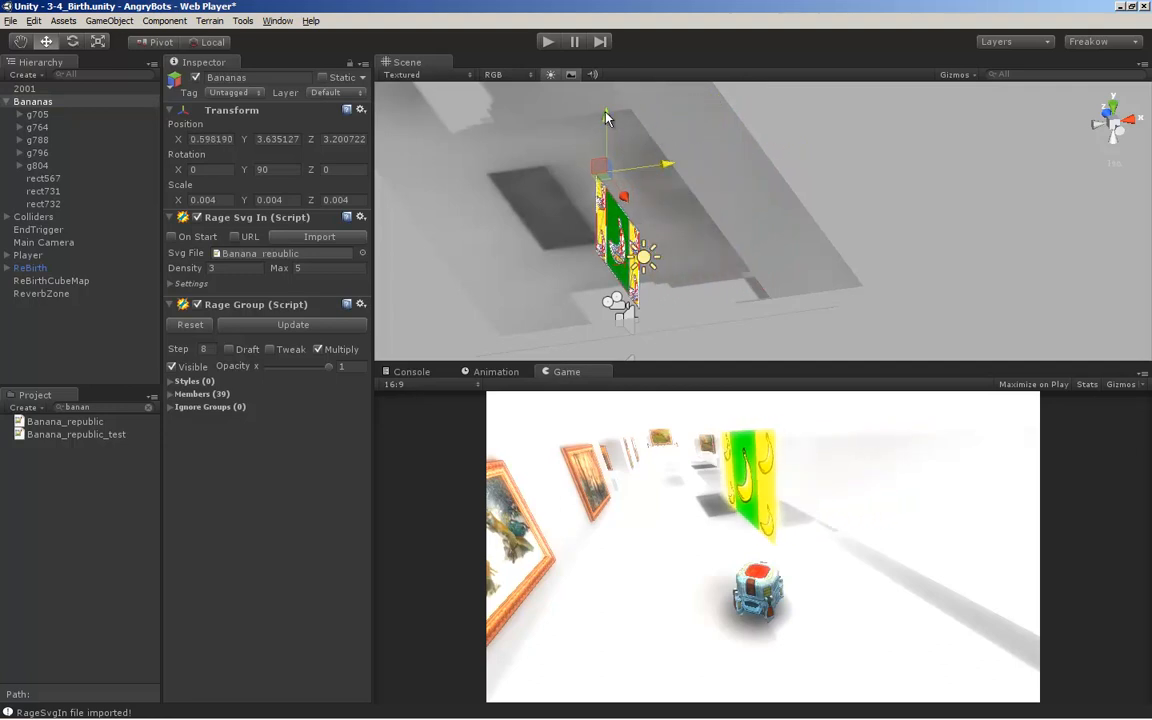
{"action": "left_click_drag", "start_coordinate": [606, 120], "coordinate": [662, 215]}
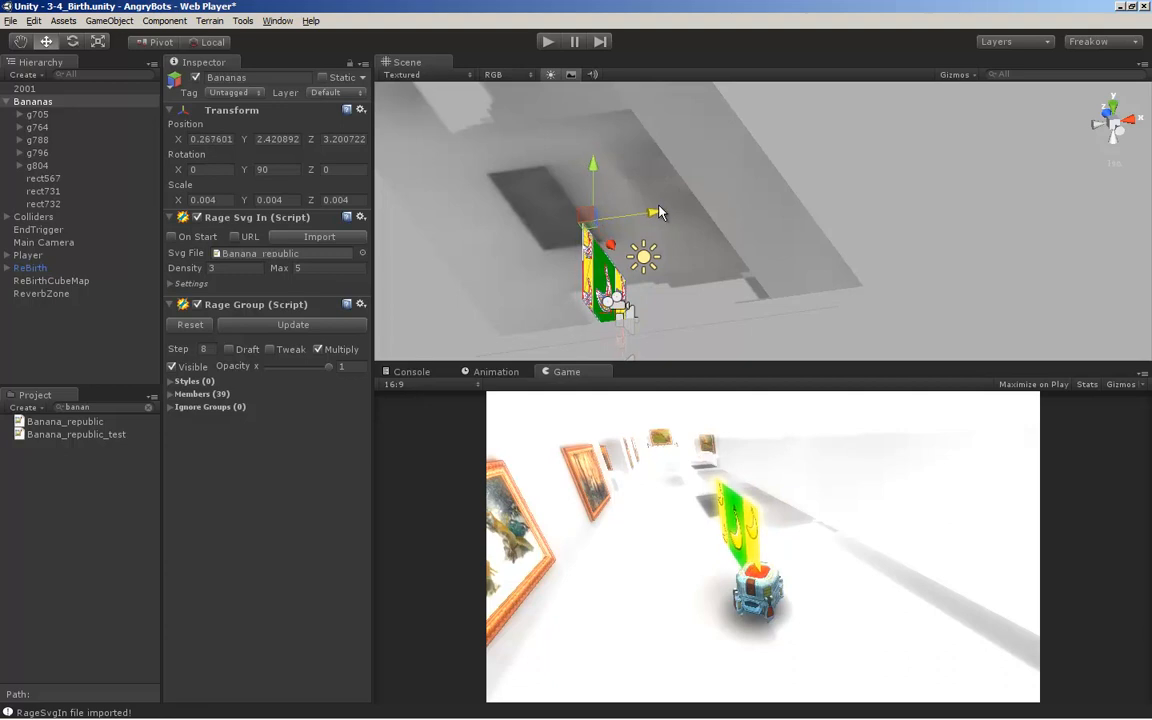
{"action": "middle_click_drag", "start_coordinate": [698, 247], "coordinate": [703, 217], "text": "alt"}
{"action": "scroll", "coordinate": [617, 264], "scroll_direction": "up", "scroll_amount": 4}
{"action": "middle_click_drag", "start_coordinate": [617, 264], "coordinate": [655, 195], "text": "alt"}
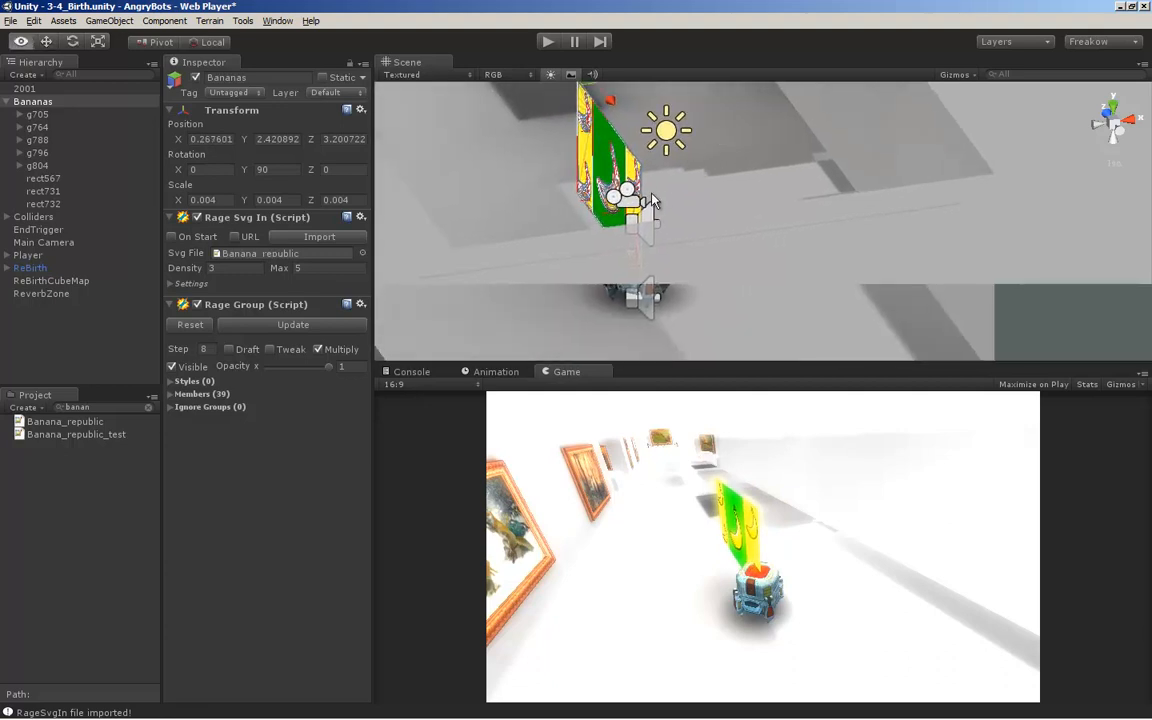
{"action": "left_click_drag", "start_coordinate": [655, 195], "coordinate": [724, 219], "text": "alt"}
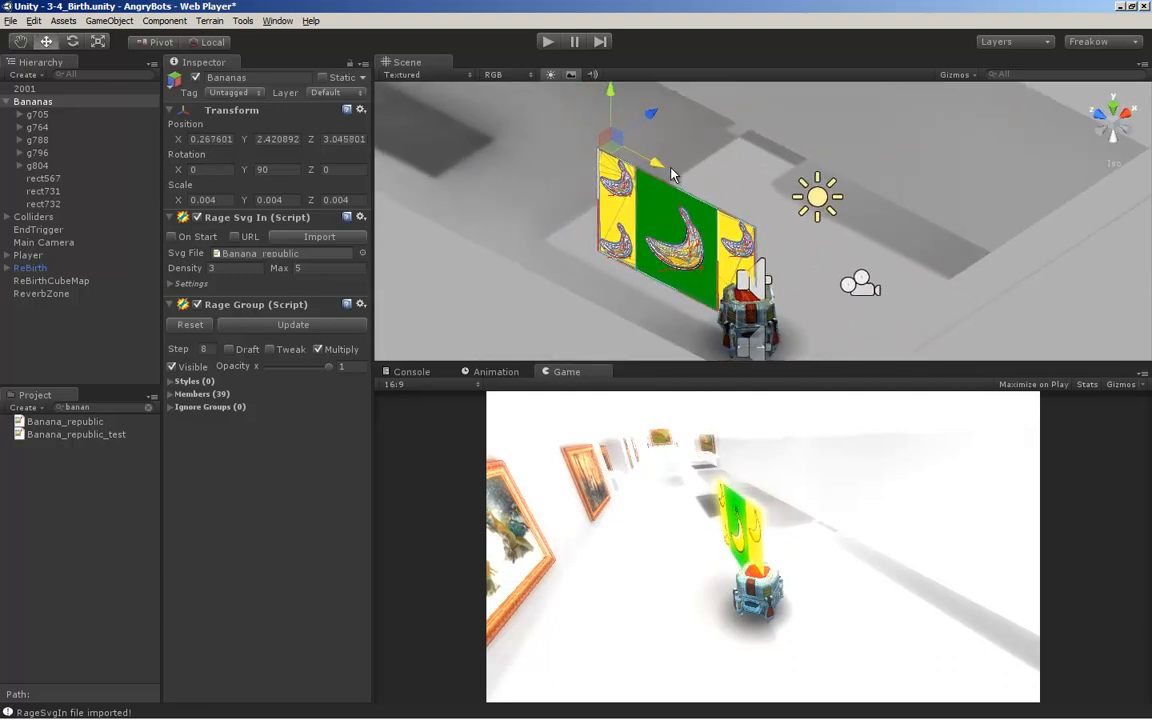
{"action": "left_click_drag", "start_coordinate": [603, 150], "coordinate": [714, 205]}
{"action": "key", "text": "ctrl+z"}
{"action": "key", "text": "ctrl+z"}
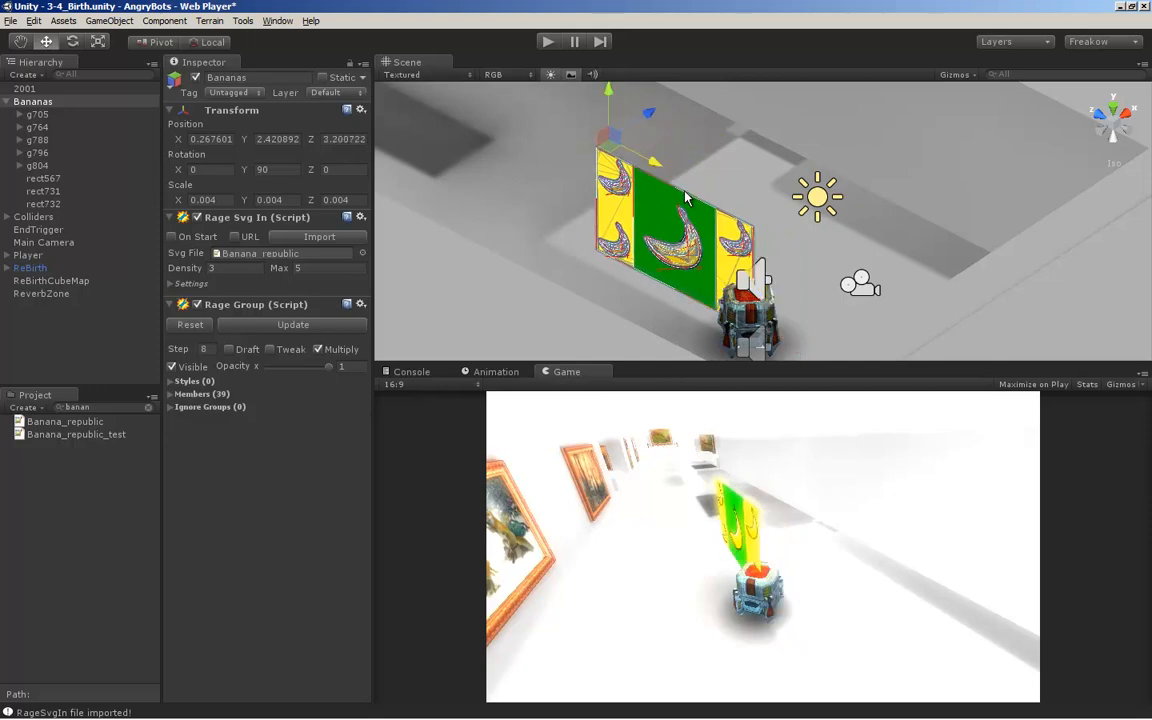
Try to rotate the Bananas artwork around its vertical axis to about 69.2 degrees
{"action": "key", "text": "e"}
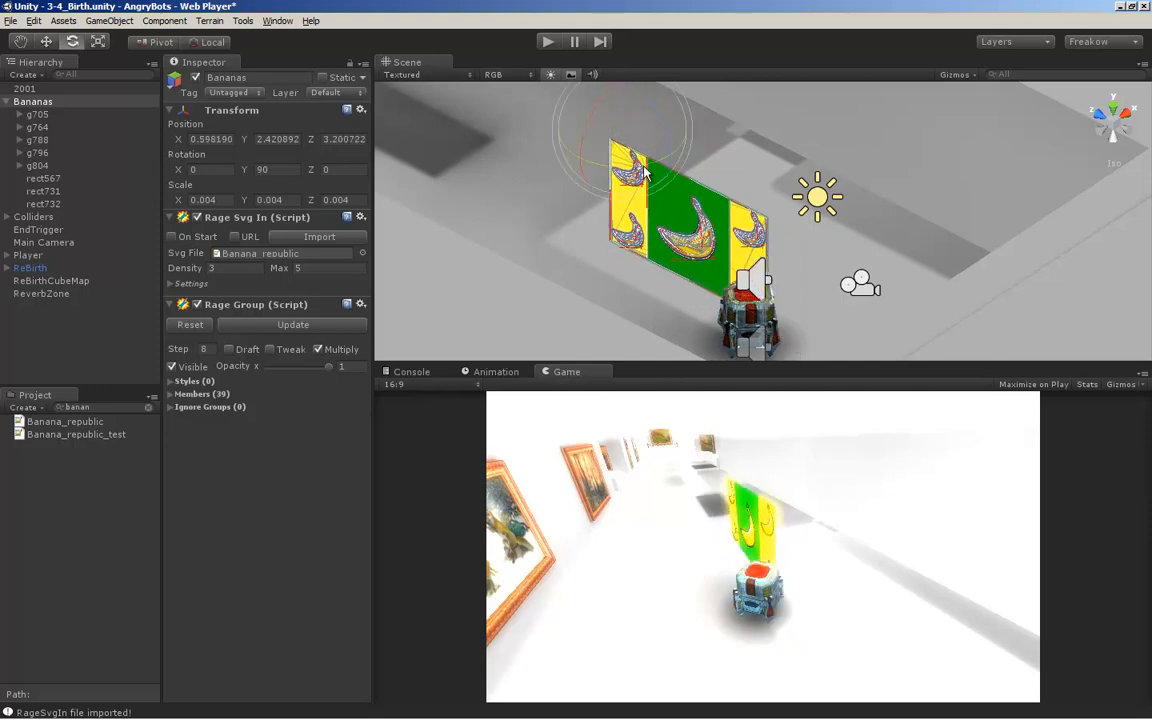
{"action": "left_click_drag", "start_coordinate": [657, 168], "coordinate": [688, 216]}
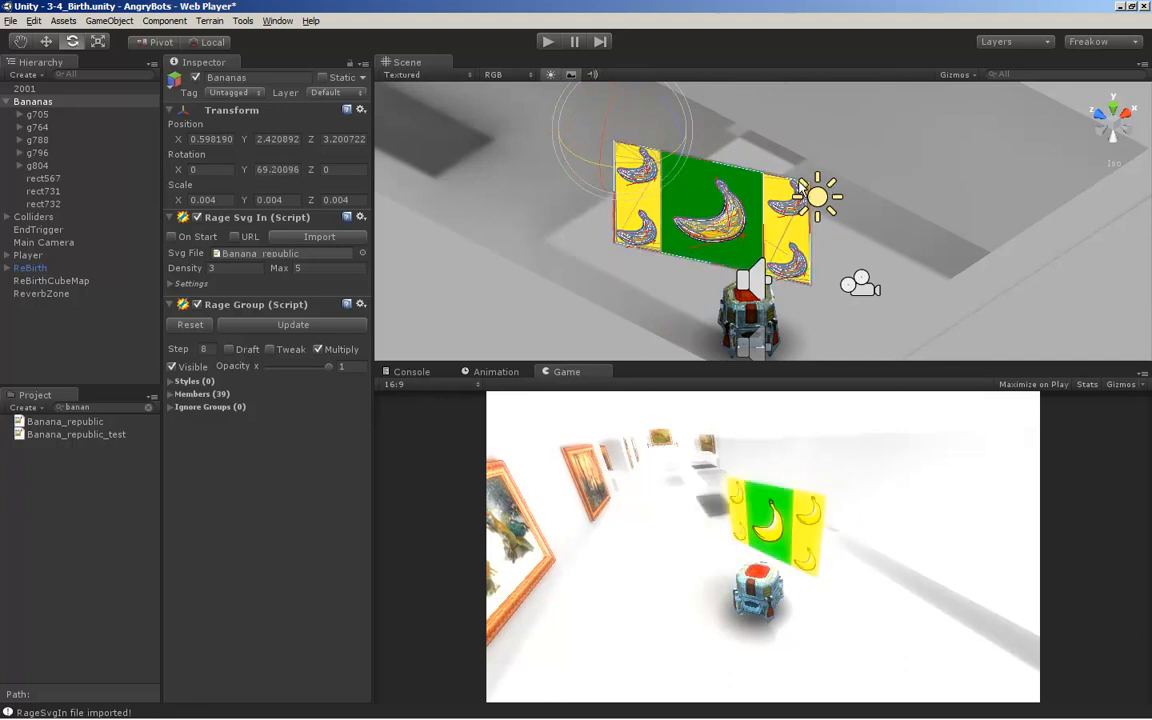
{"action": "middle_click_drag", "start_coordinate": [794, 155], "coordinate": [760, 158]}
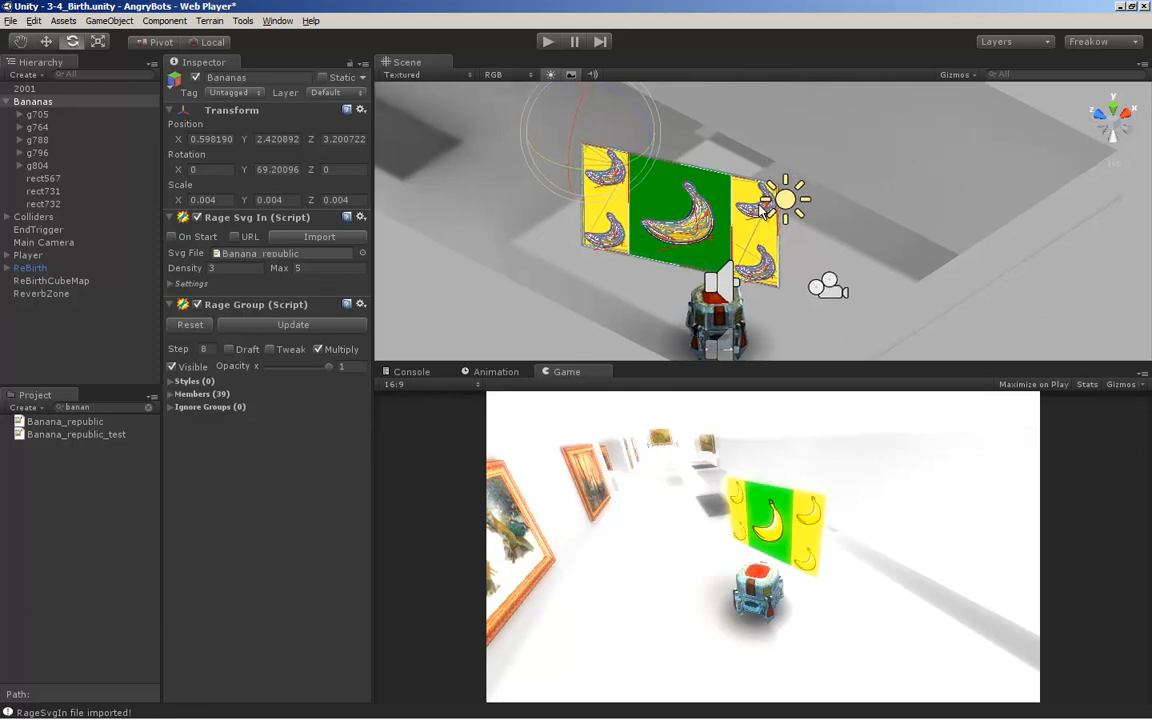
Undo the rotation and moves of the Bananas artwork until it is back on the gallery wall
{"action": "key", "text": "ctrl+z"}
{"action": "left_click_drag", "start_coordinate": [817, 232], "coordinate": [765, 261], "text": "alt"}
{"action": "key", "text": "ctrl+z"}
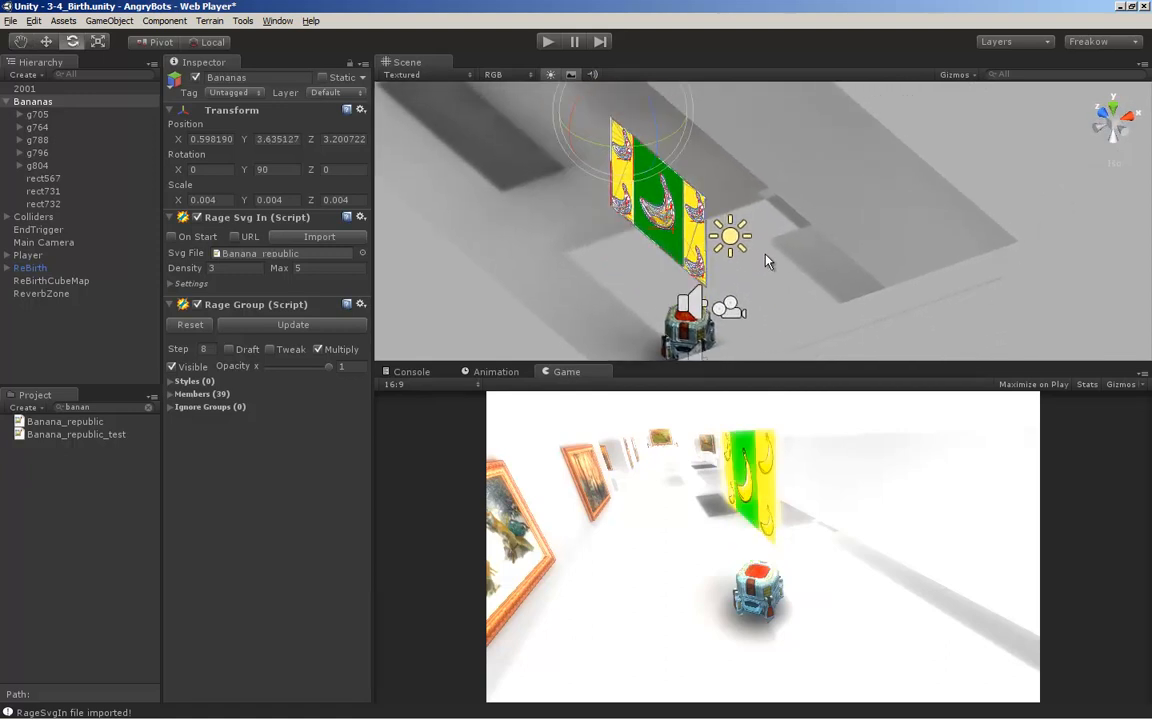
{"action": "key", "text": "ctrl+z"}
{"action": "middle_click_drag", "start_coordinate": [785, 196], "coordinate": [777, 229], "text": "alt"}
{"action": "left_click_drag", "start_coordinate": [777, 233], "coordinate": [689, 216], "text": "alt"}
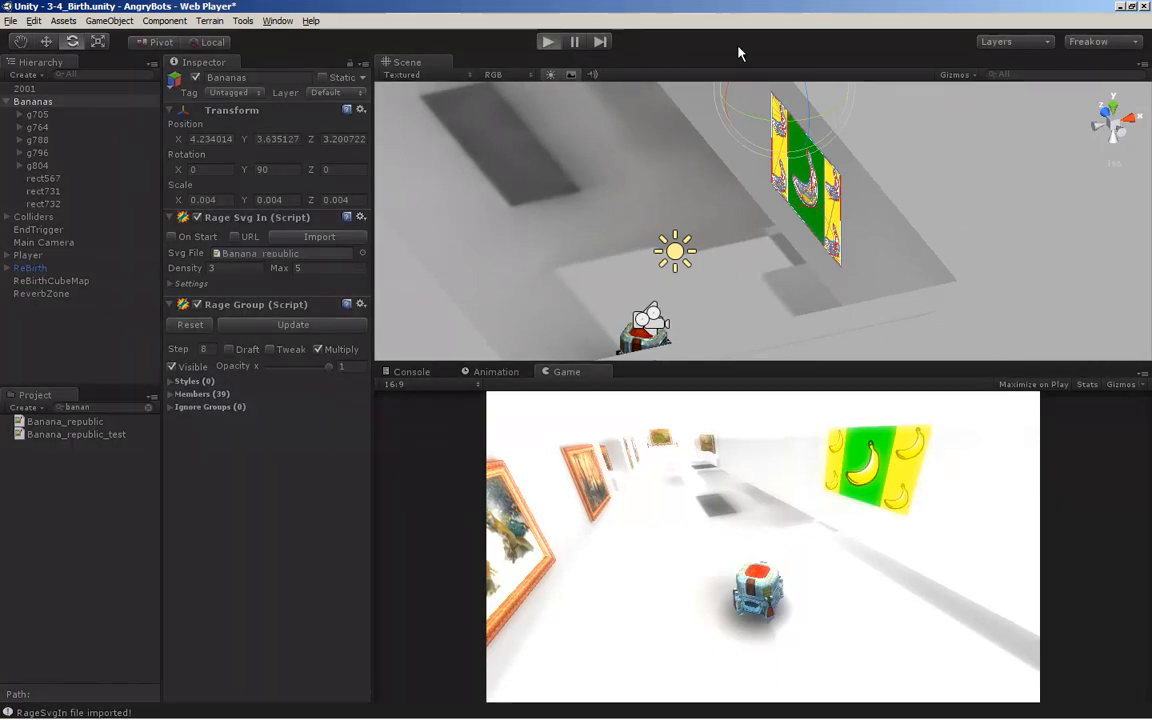
Run the game and walk the robot around the gallery to view the banana artwork from different positions
{"action": "key", "text": "ctrl+p"}
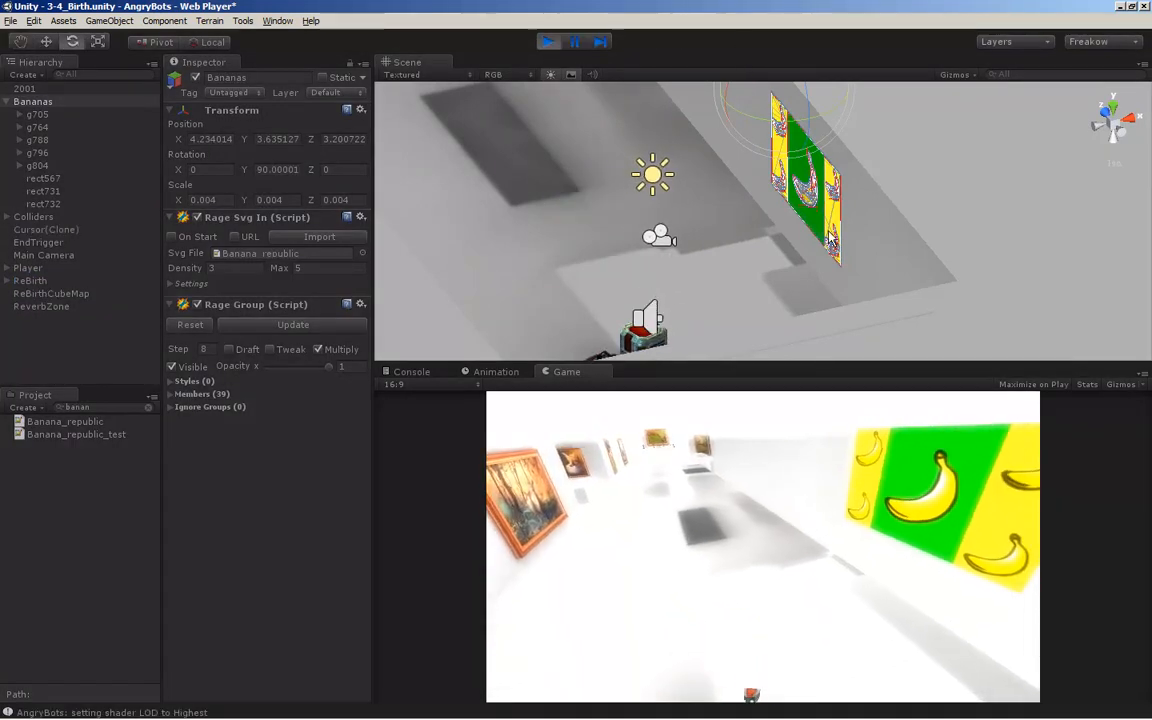
{"action": "key", "text": "d"}
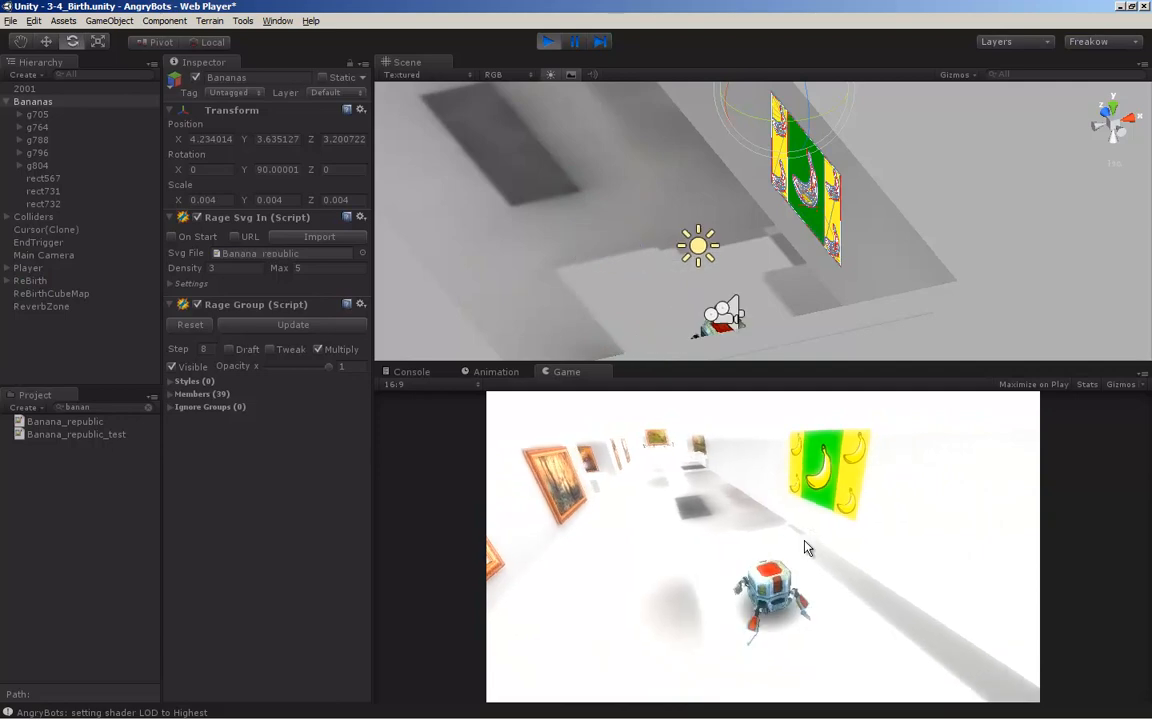
{"action": "key", "text": "w"}
{"action": "key", "text": "a"}
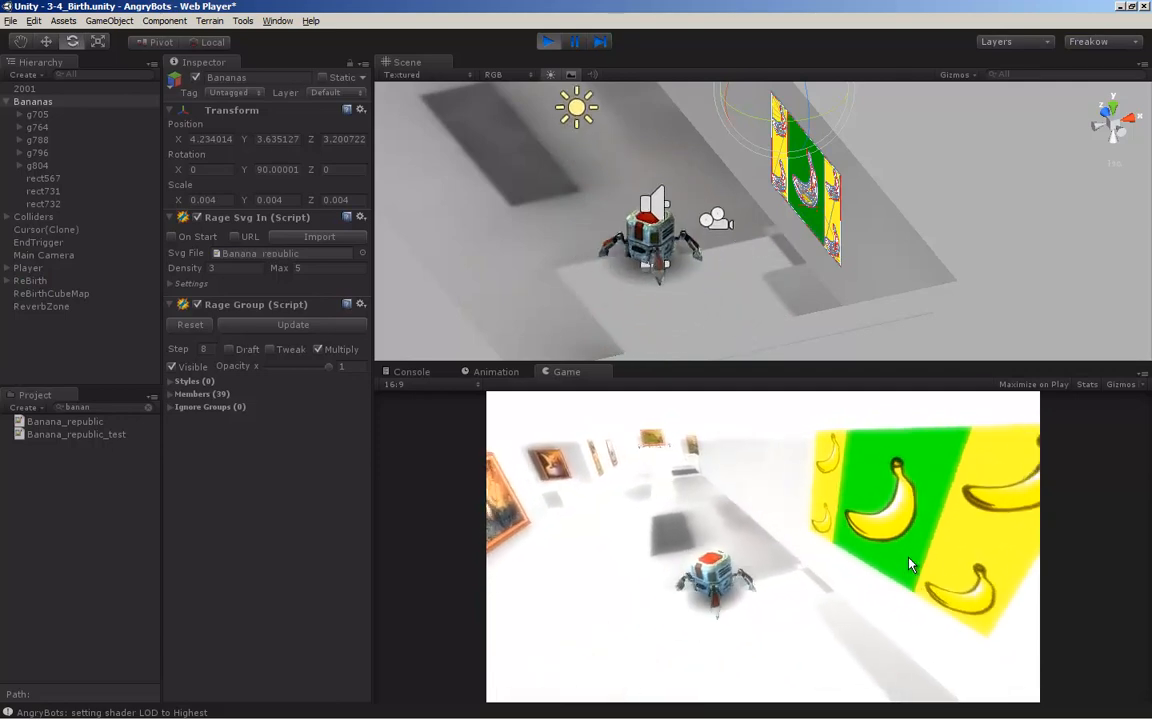
{"action": "key", "text": "d"}
{"action": "key", "text": "w"}
{"action": "key", "text": "s"}
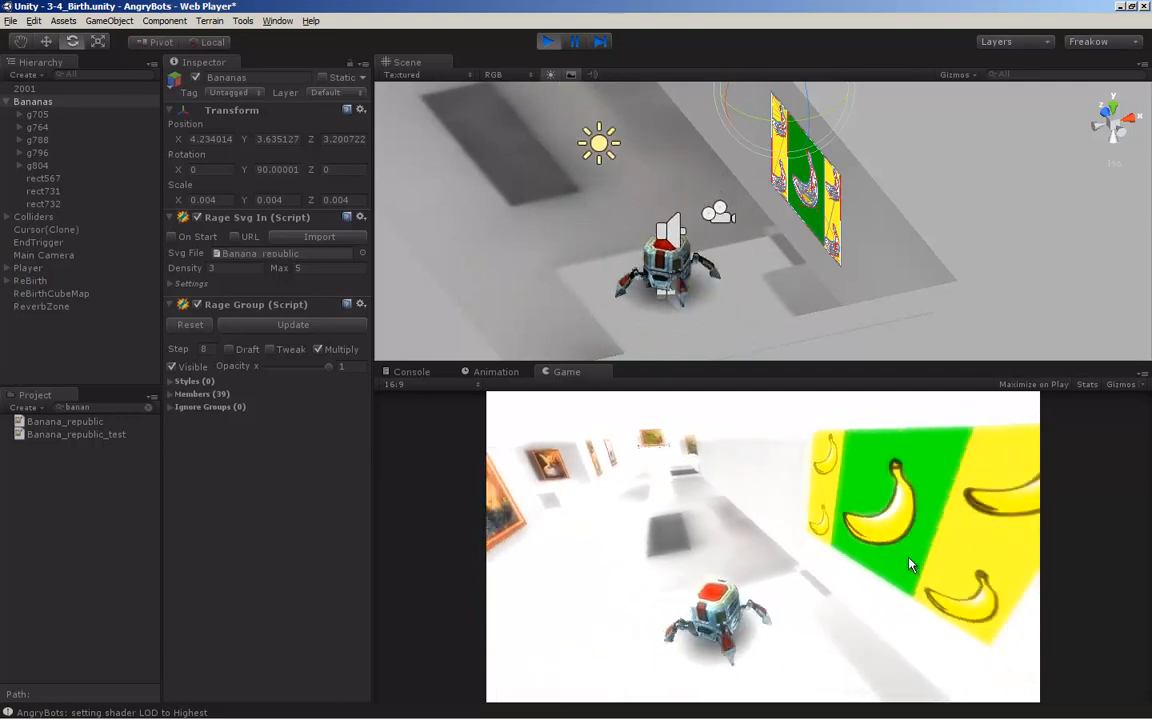
{"action": "key", "text": "w"}
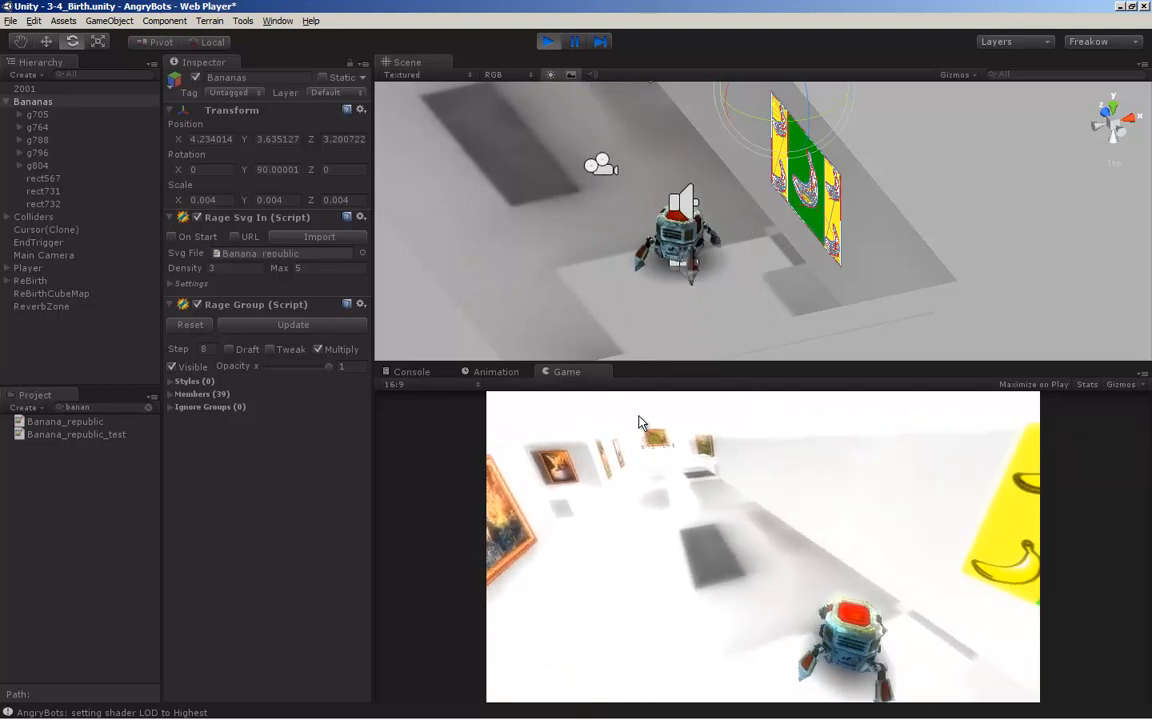
{"action": "key", "text": "d"}
{"action": "key", "text": "s"}
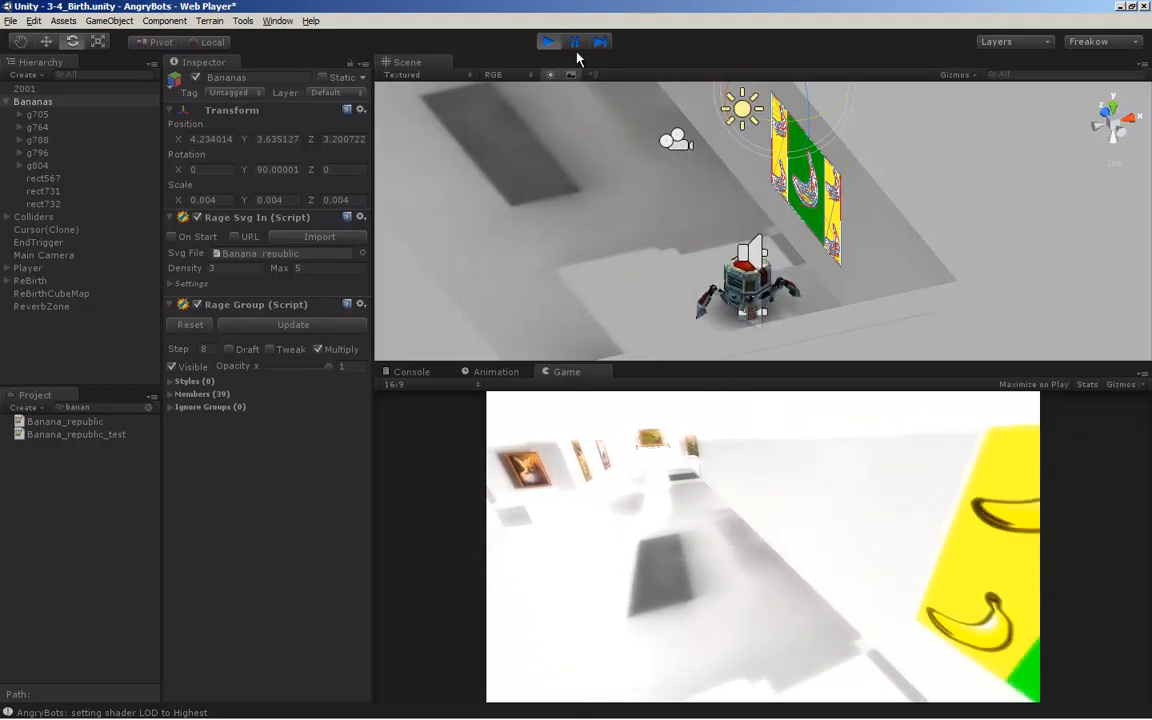
Pause the game, pull banana group g705 out of the poster to about Z -815.4, and rotate it to about 289.4 degrees around Y
{"action": "left_click", "coordinate": [577, 45]}
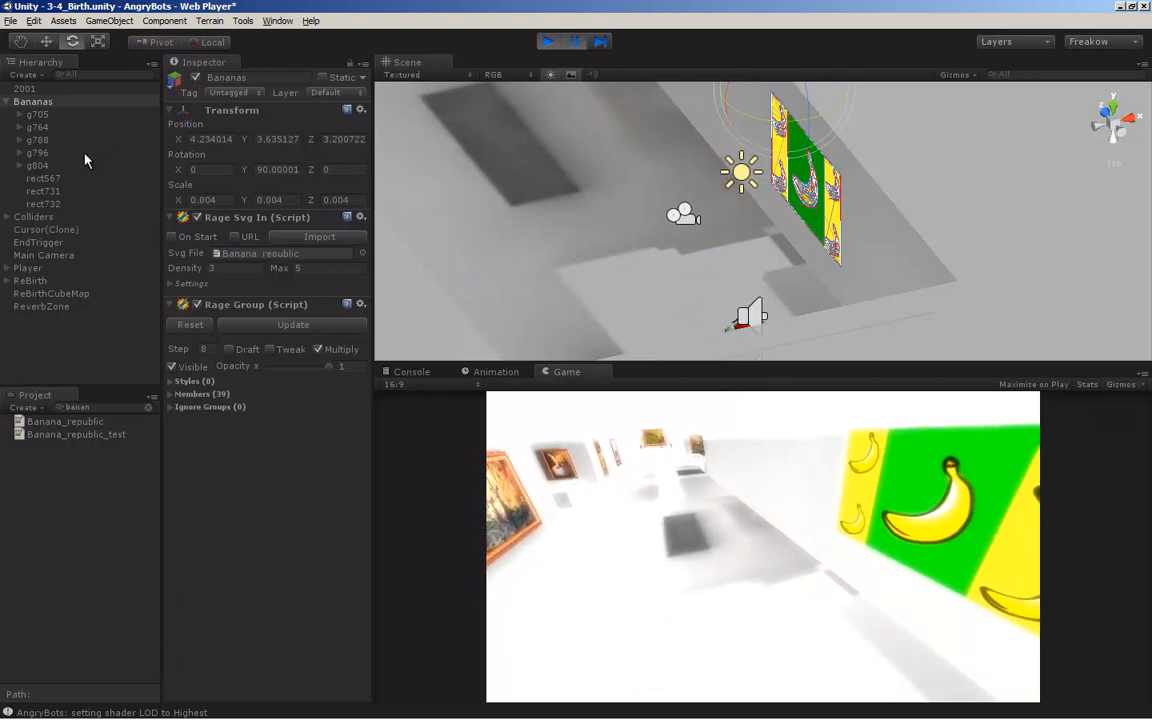
{"action": "left_click", "coordinate": [37, 114]}
{"action": "key", "text": "w"}
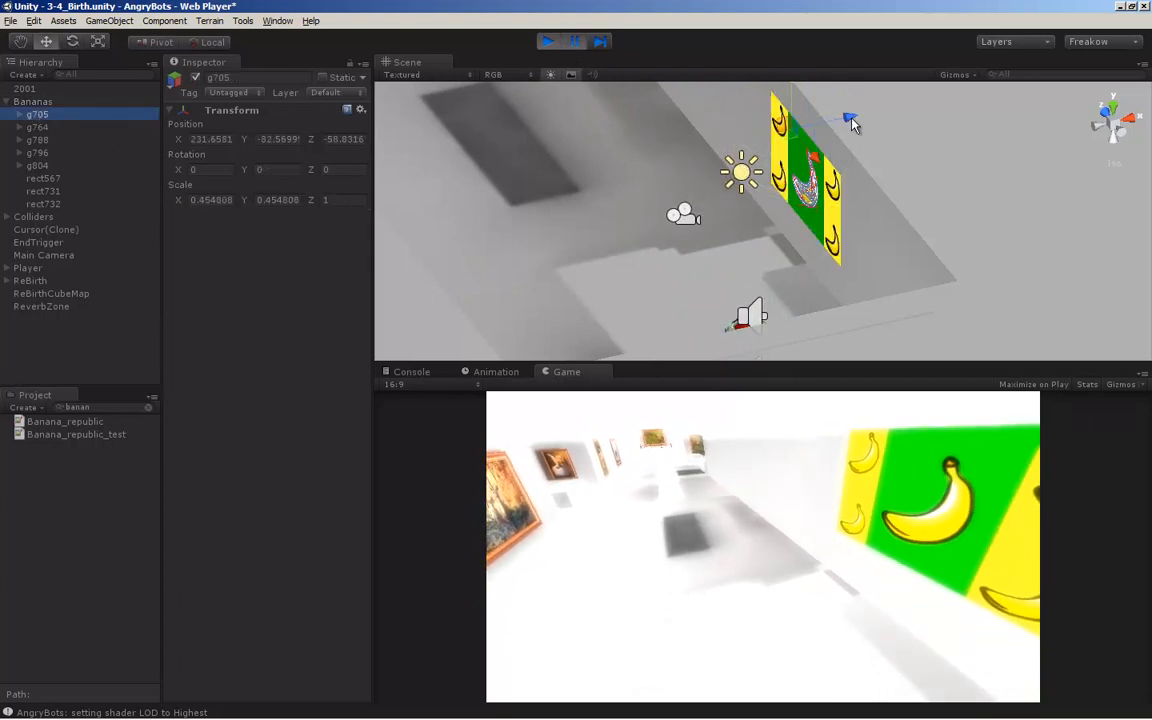
{"action": "left_click_drag", "start_coordinate": [848, 120], "coordinate": [703, 131]}
{"action": "key", "text": "e"}
{"action": "left_click_drag", "start_coordinate": [619, 204], "coordinate": [768, 178]}
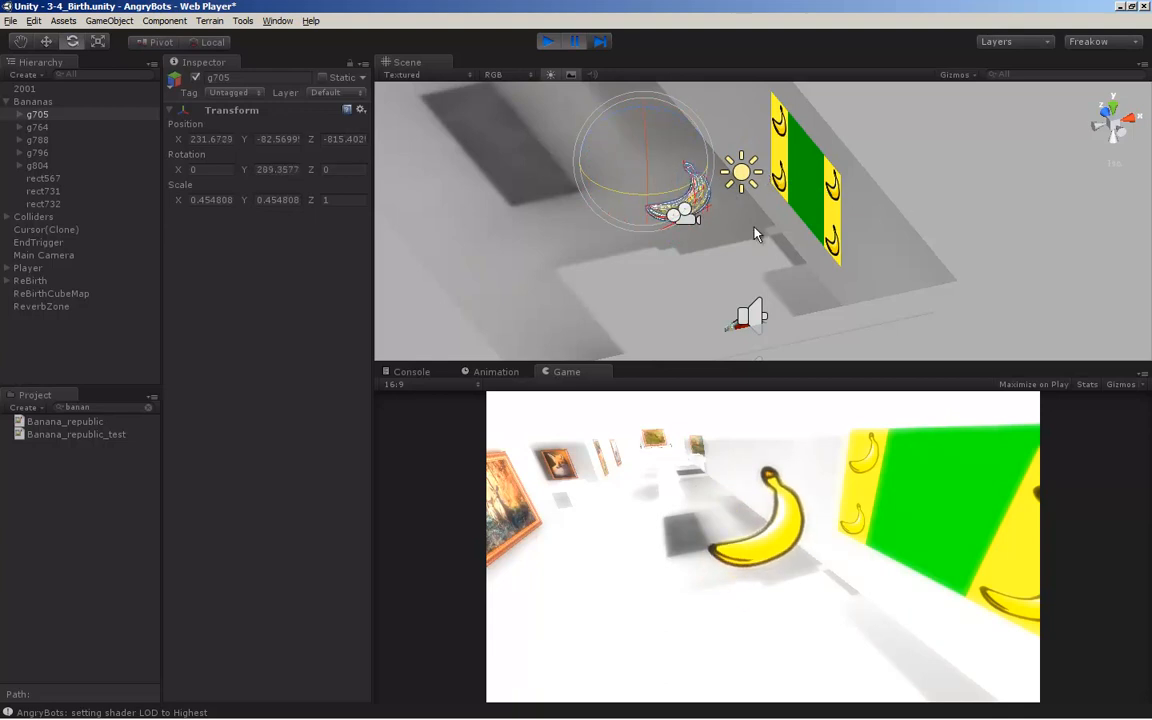
Examine the detached banana and the gallery wall from several angles, and toggle the game's pause state
{"action": "right_click_drag", "start_coordinate": [755, 233], "coordinate": [593, 261], "text": "alt"}
{"action": "left_click_drag", "start_coordinate": [593, 261], "coordinate": [730, 295], "text": "alt"}
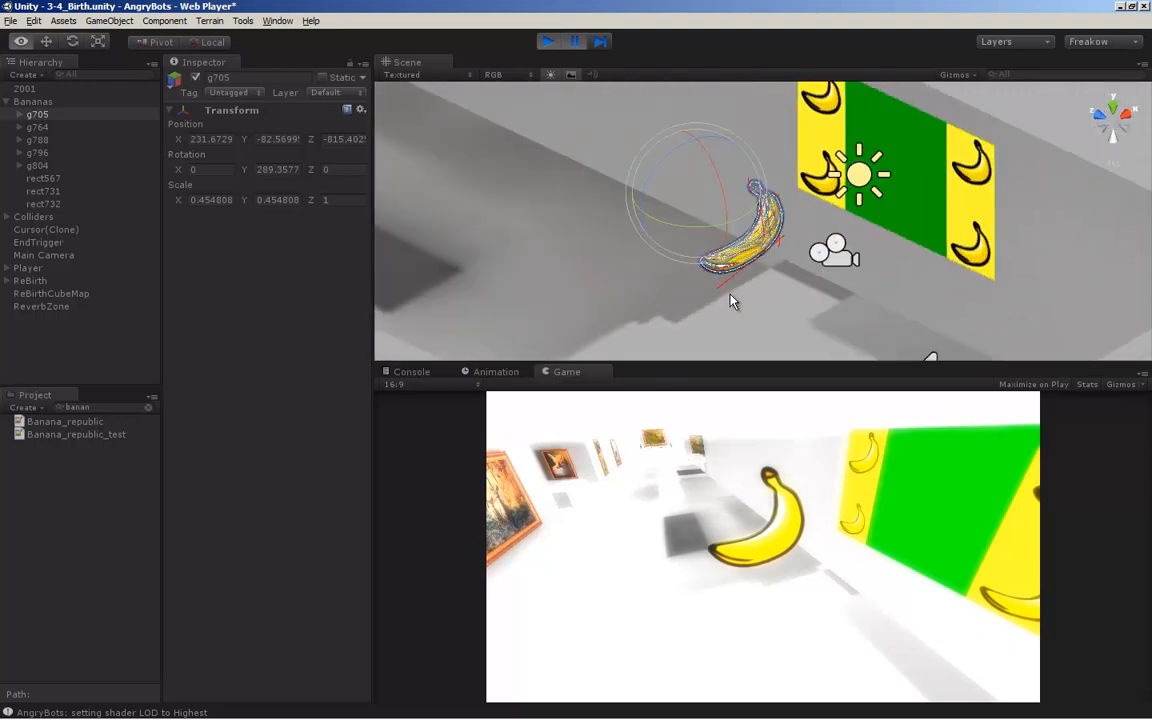
{"action": "middle_click_drag", "start_coordinate": [816, 289], "coordinate": [783, 272], "text": "alt"}
{"action": "scroll", "coordinate": [783, 272], "scroll_direction": "down", "scroll_amount": 5, "text": "alt"}
{"action": "left_click_drag", "start_coordinate": [783, 272], "coordinate": [671, 285], "text": "alt"}
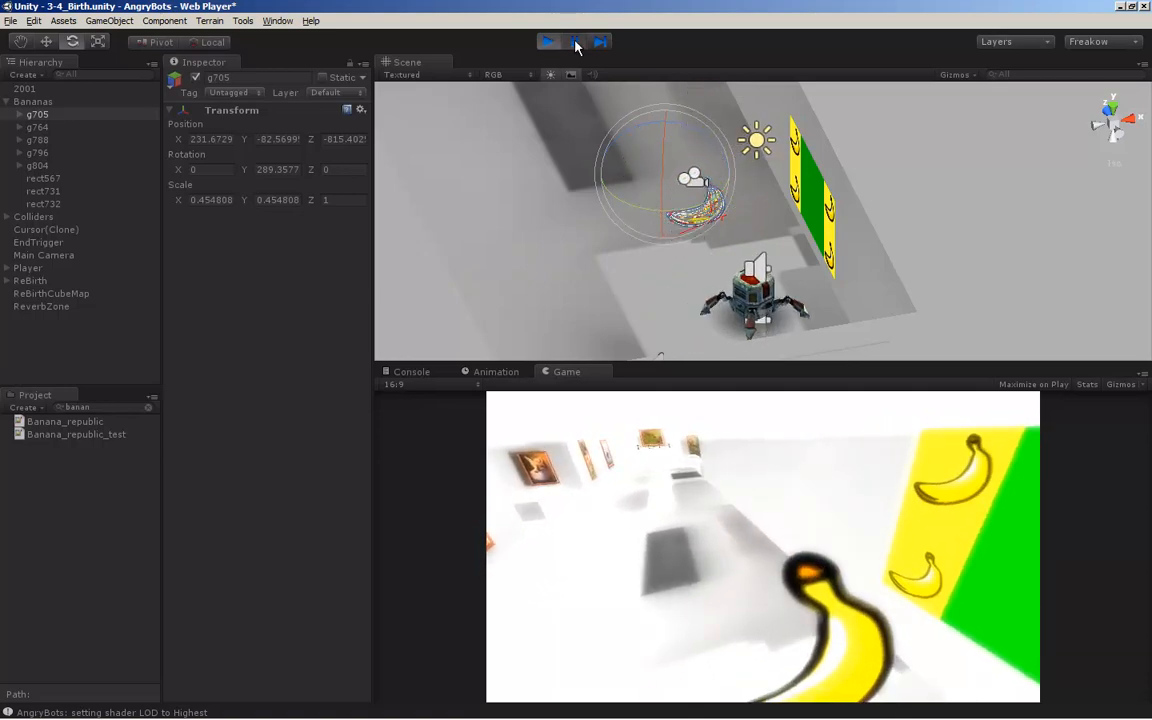
{"action": "left_click", "coordinate": [576, 42]}
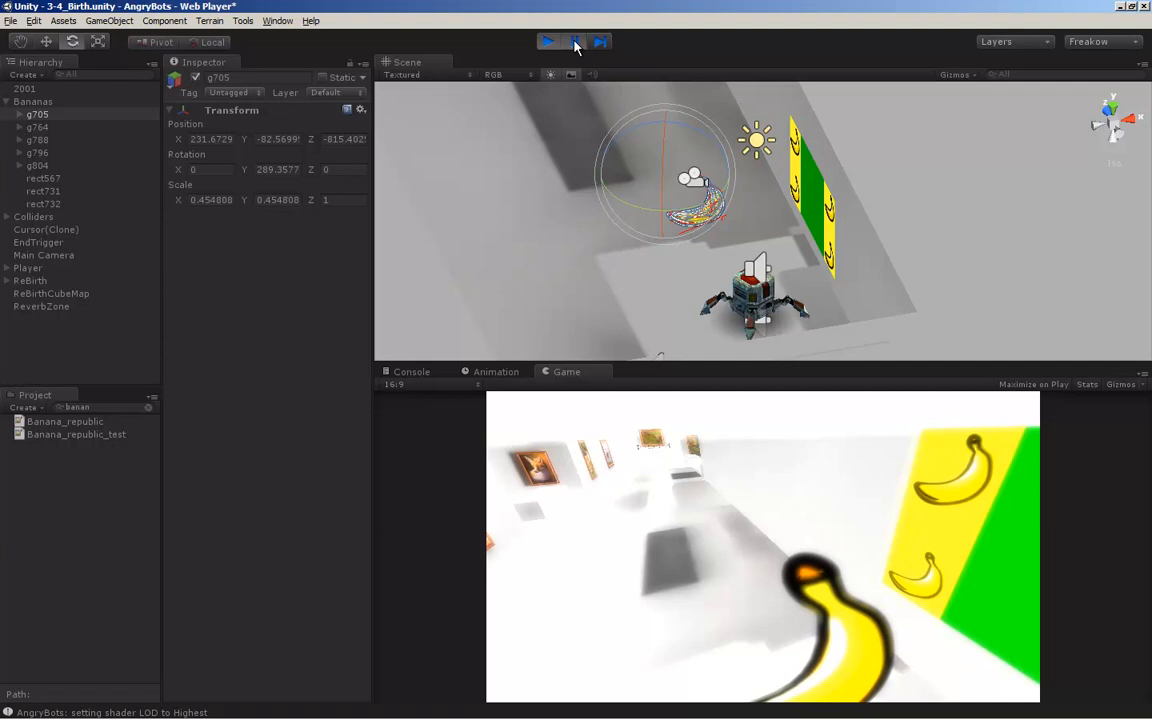
{"action": "left_click", "coordinate": [576, 42]}
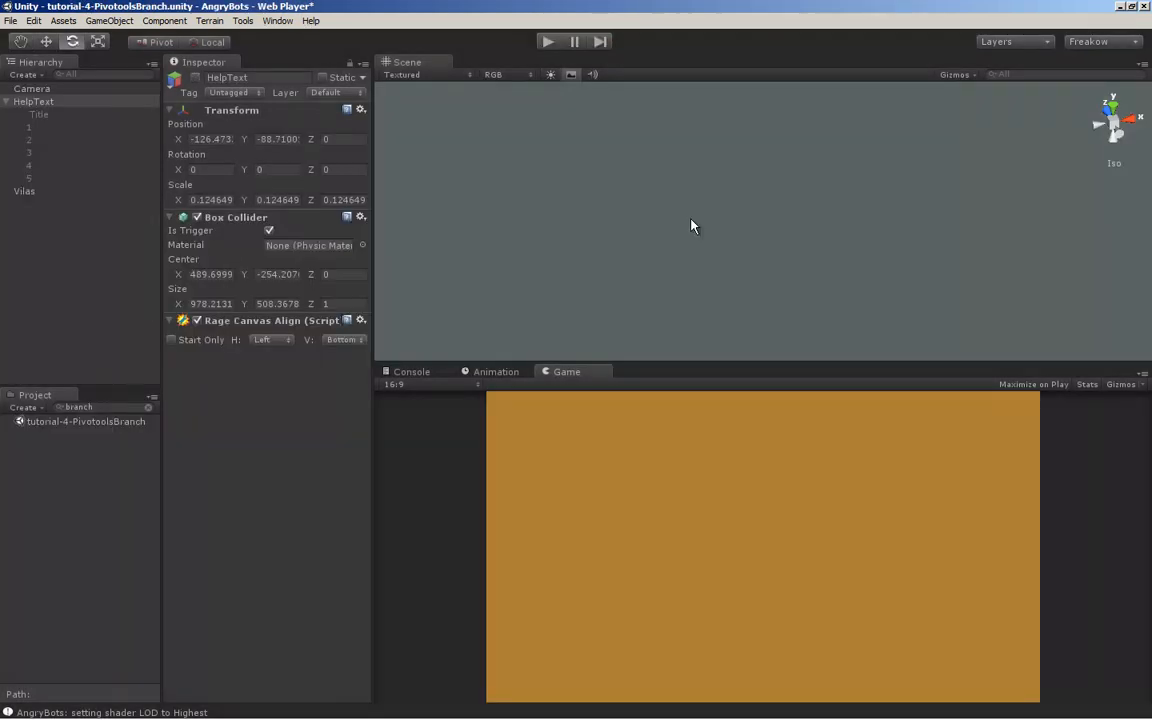
{"action": "left_click", "coordinate": [31, 102]}
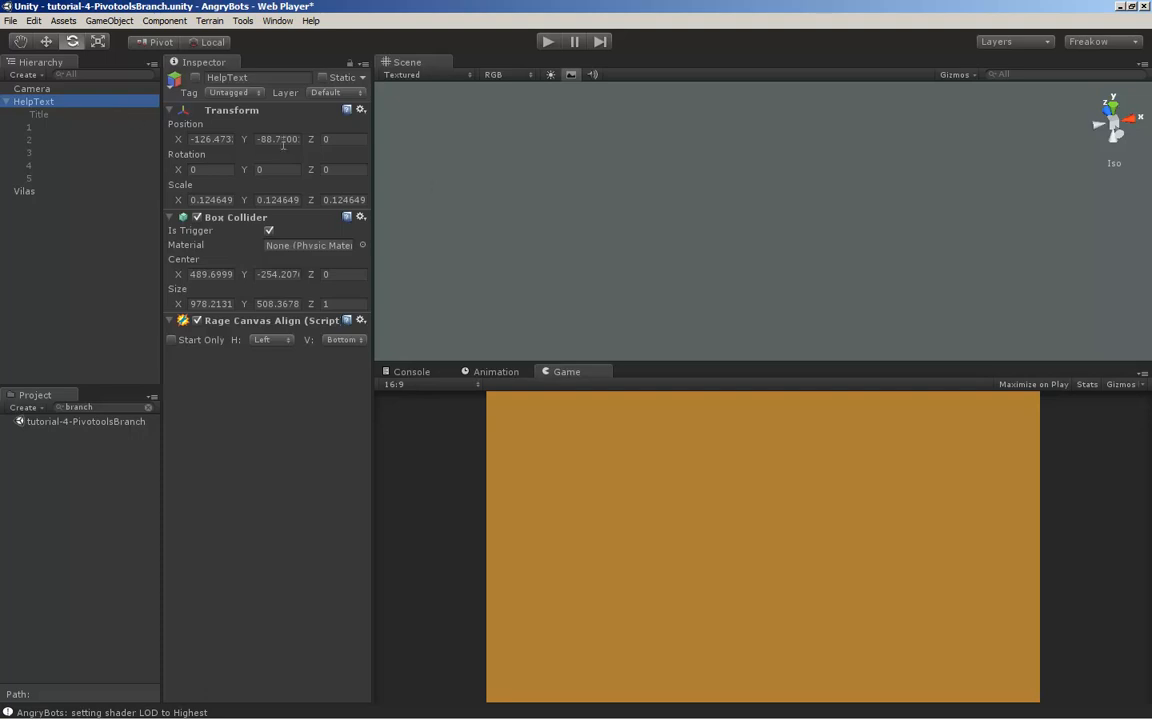
{"action": "left_click", "coordinate": [53, 104]}
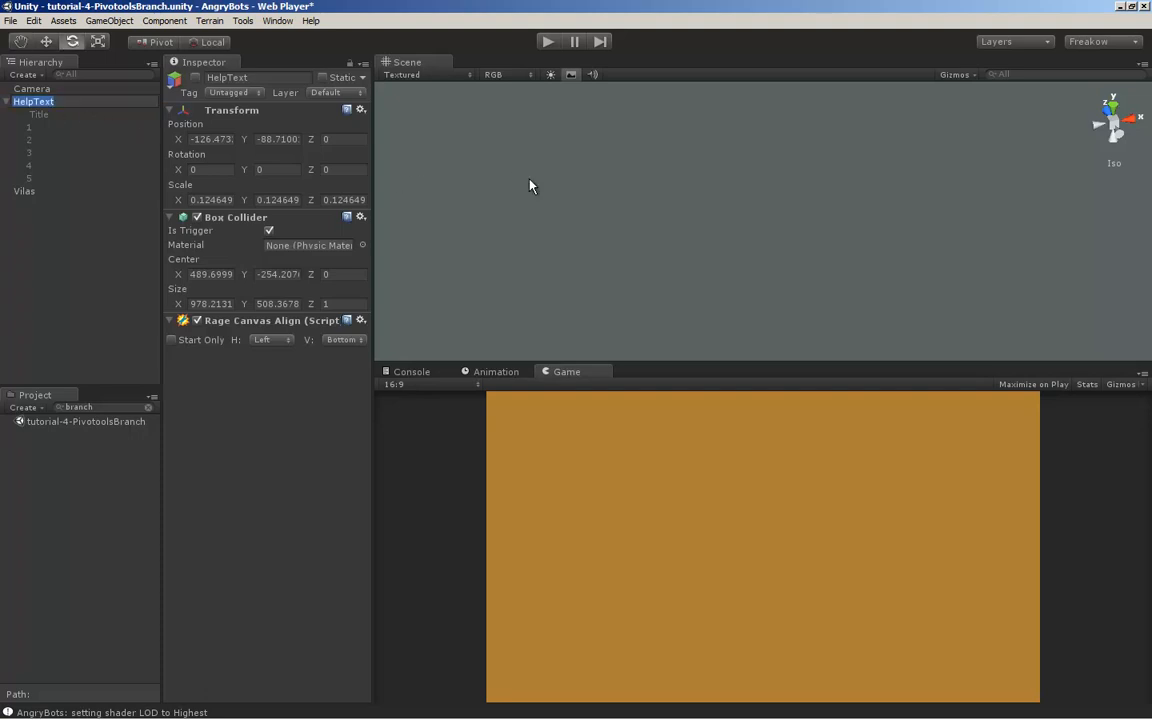
Import the vilas character SVG file into the Vilas object with Rage Svg In
{"action": "left_click", "coordinate": [24, 193]}
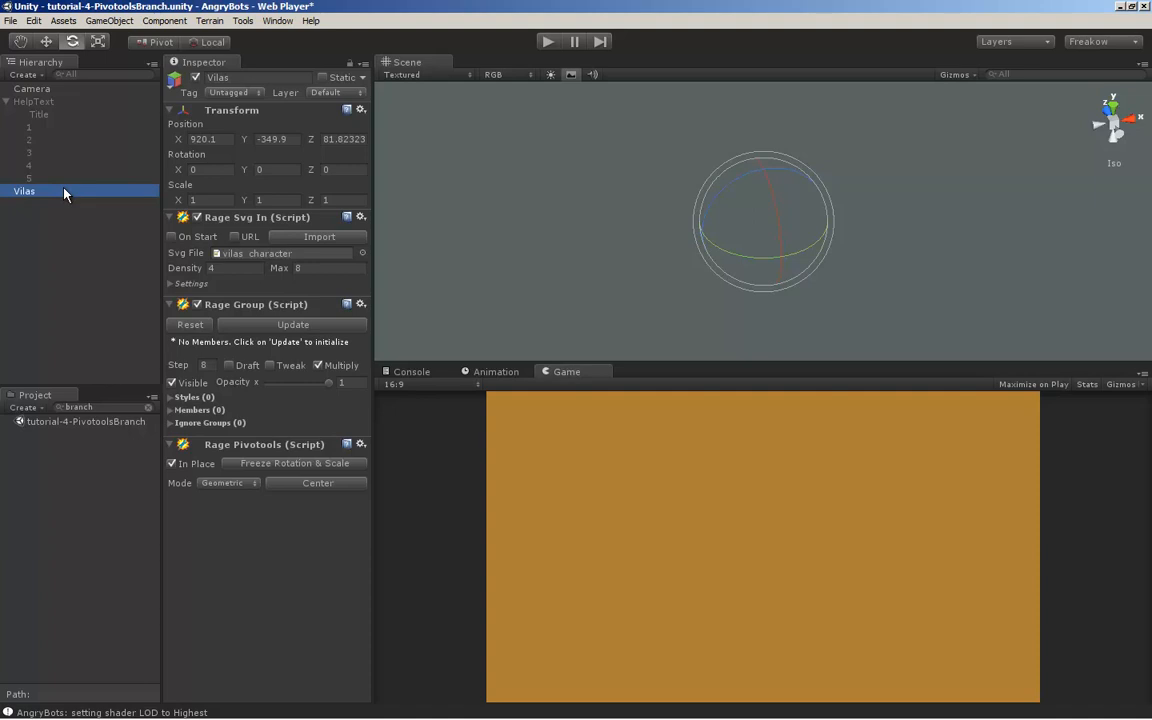
{"action": "left_click", "coordinate": [332, 240]}
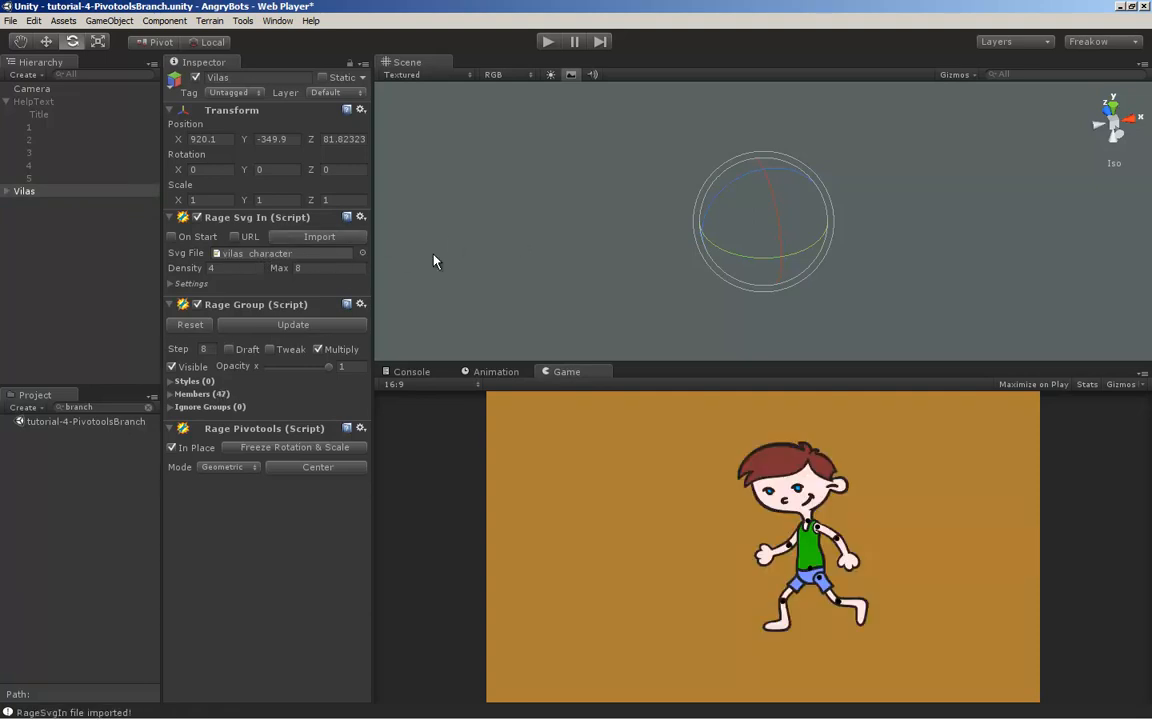
Examine the imported Vilas character in the Back scene view and locate the object's pivot relative to the artwork
{"action": "left_click", "coordinate": [36, 192]}
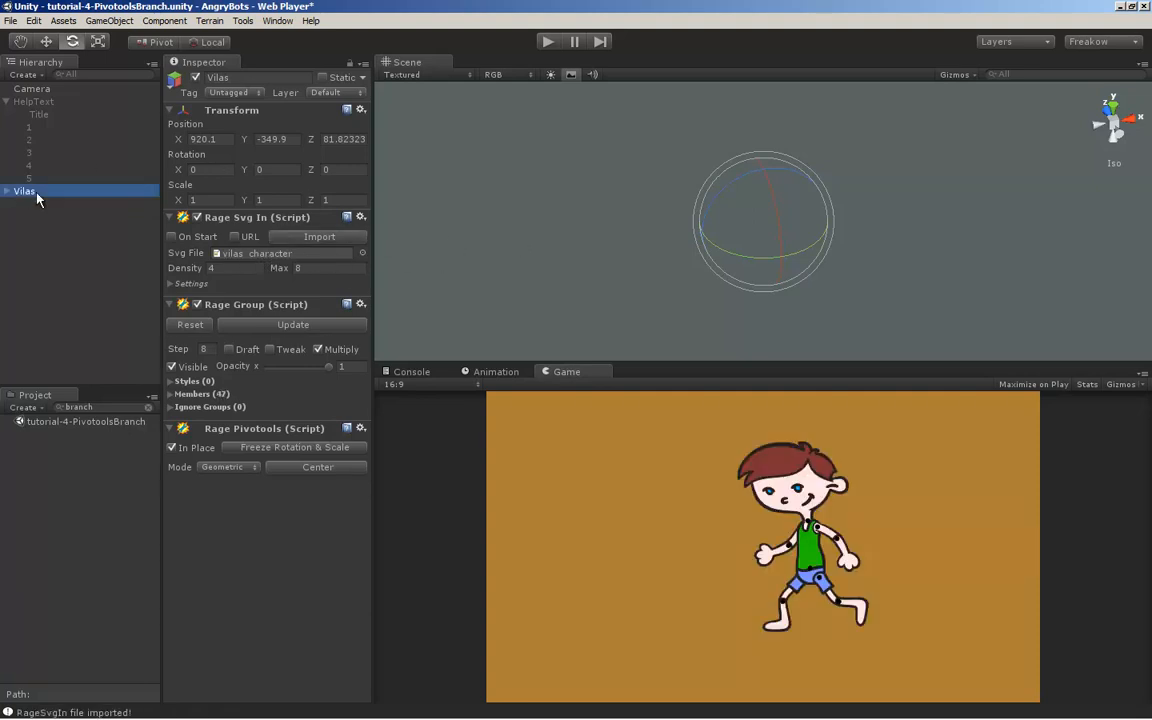
{"action": "key", "text": "f"}
{"action": "left_click", "coordinate": [1145, 118]}
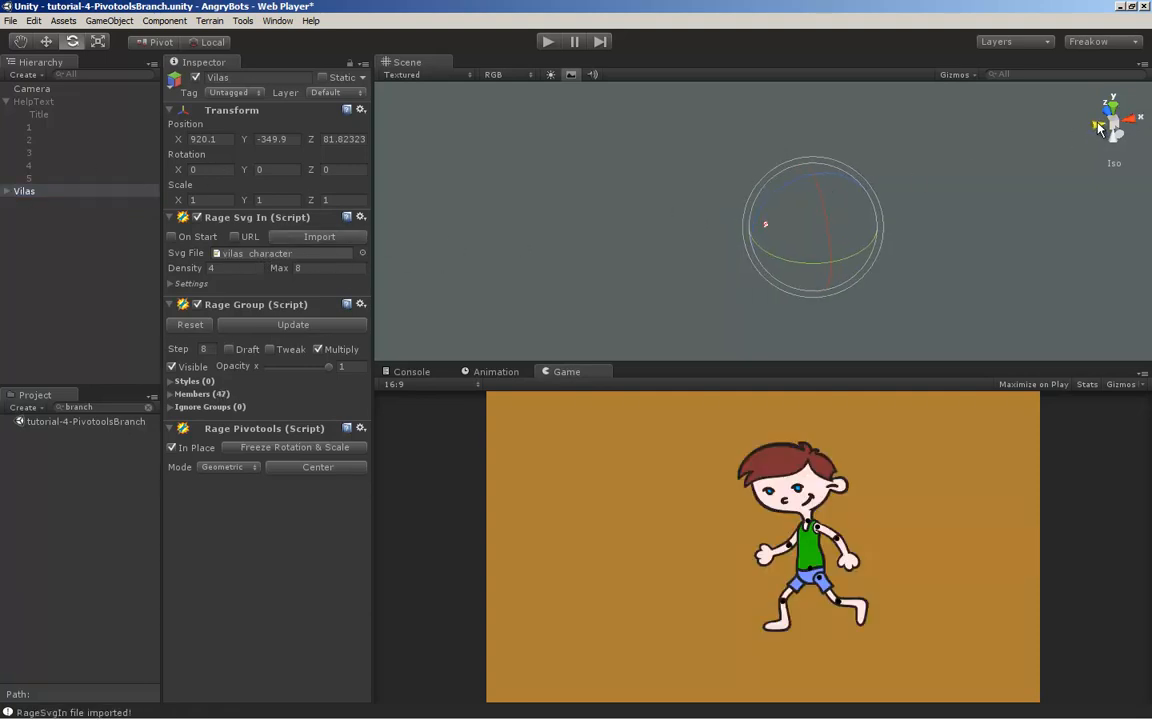
{"action": "scroll", "coordinate": [856, 209], "scroll_direction": "up", "scroll_amount": 10}
{"action": "scroll", "coordinate": [856, 209], "scroll_direction": "down", "scroll_amount": 10}
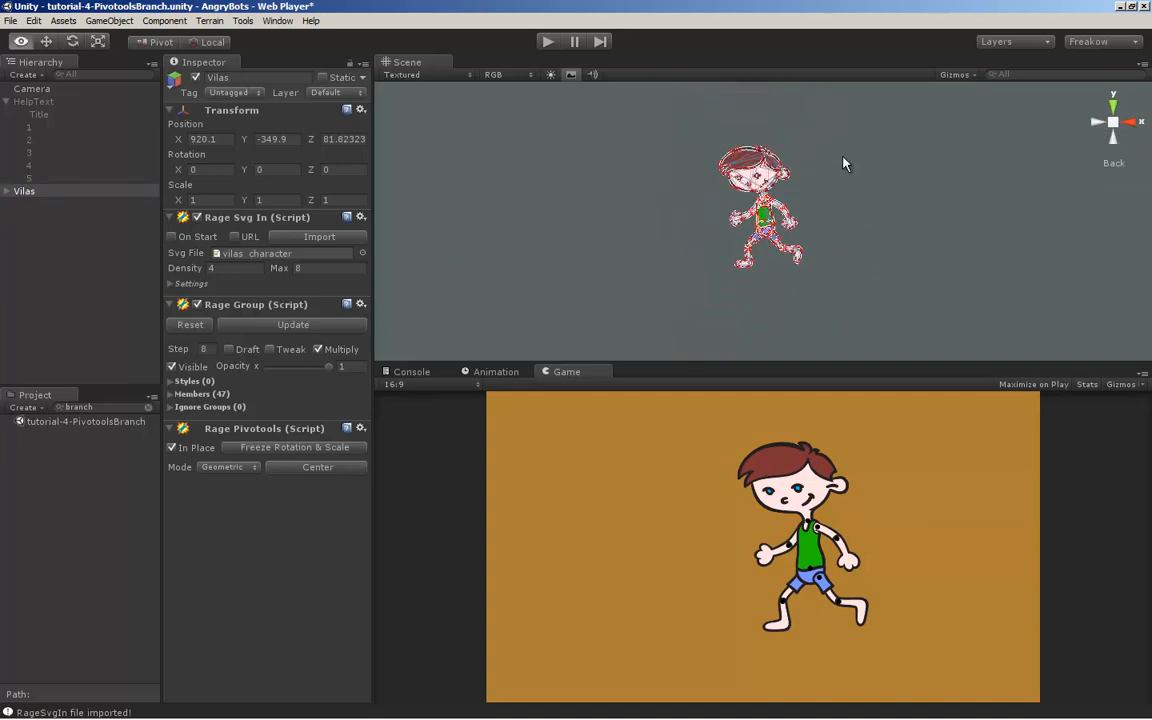
{"action": "left_click", "coordinate": [66, 192]}
{"action": "right_click_drag", "start_coordinate": [822, 200], "coordinate": [823, 237], "text": "alt"}
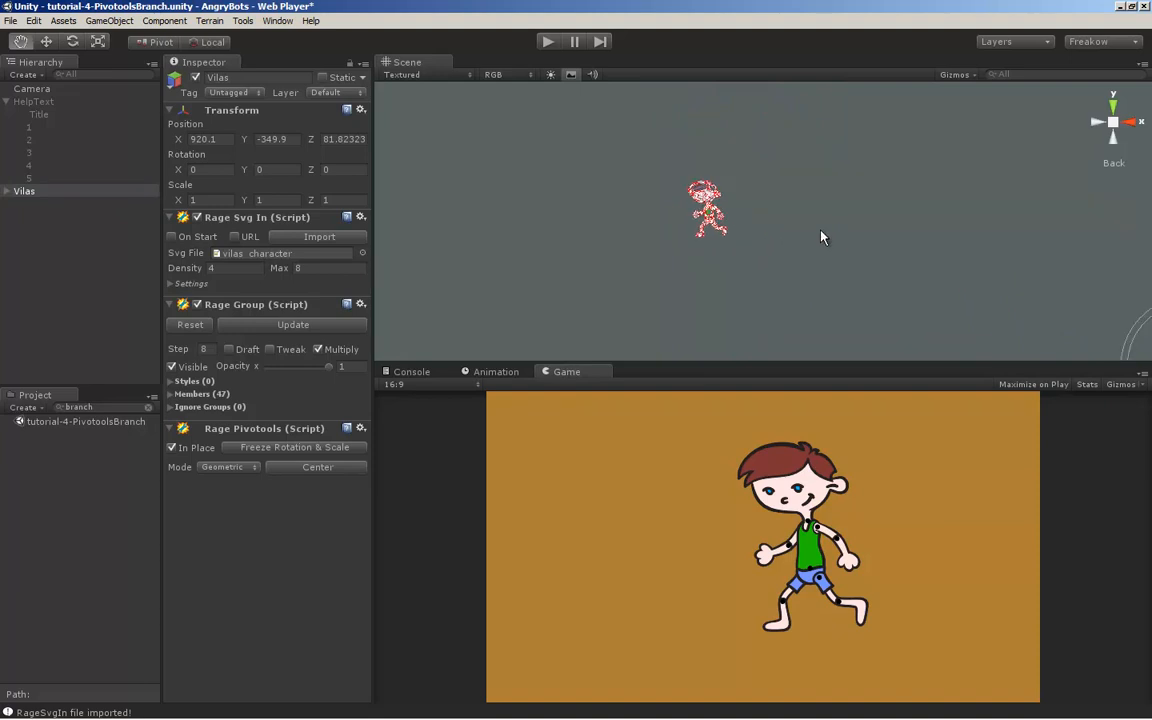
{"action": "middle_click_drag", "start_coordinate": [823, 237], "coordinate": [633, 167]}
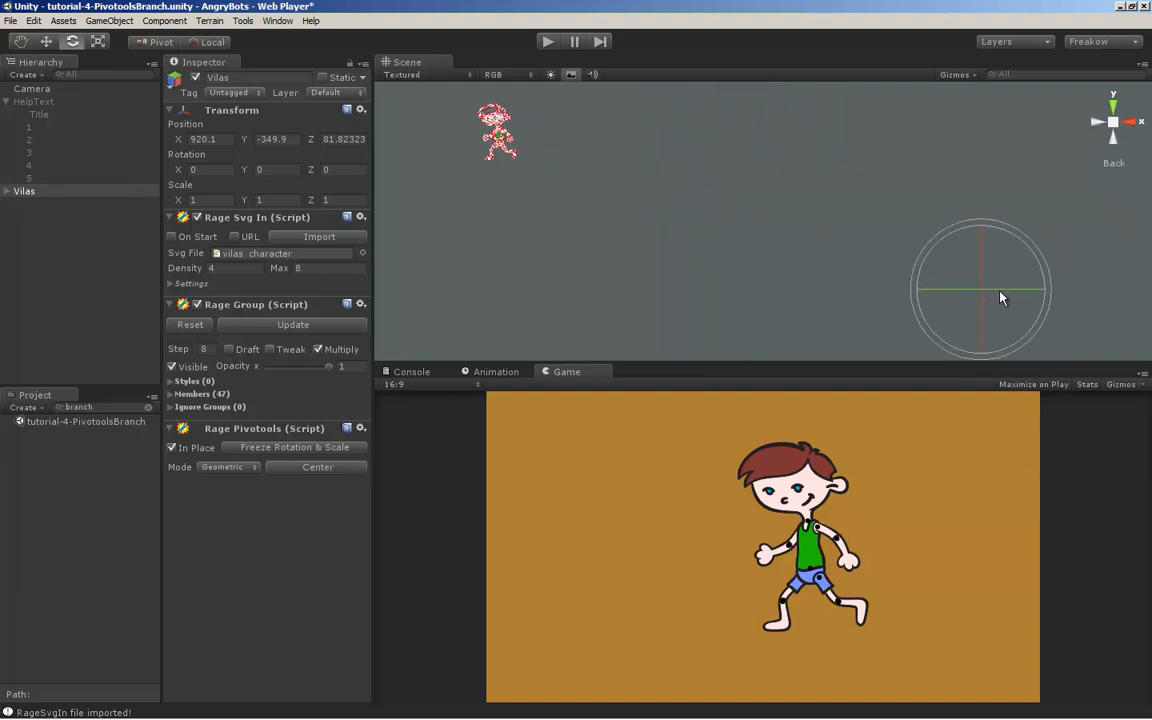
Expand the Vilas object and examine where the pivots of ArmLeft, ArmRight and Head lie relative to their artwork
{"action": "left_click", "coordinate": [8, 191]}
{"action": "left_click", "coordinate": [46, 205]}
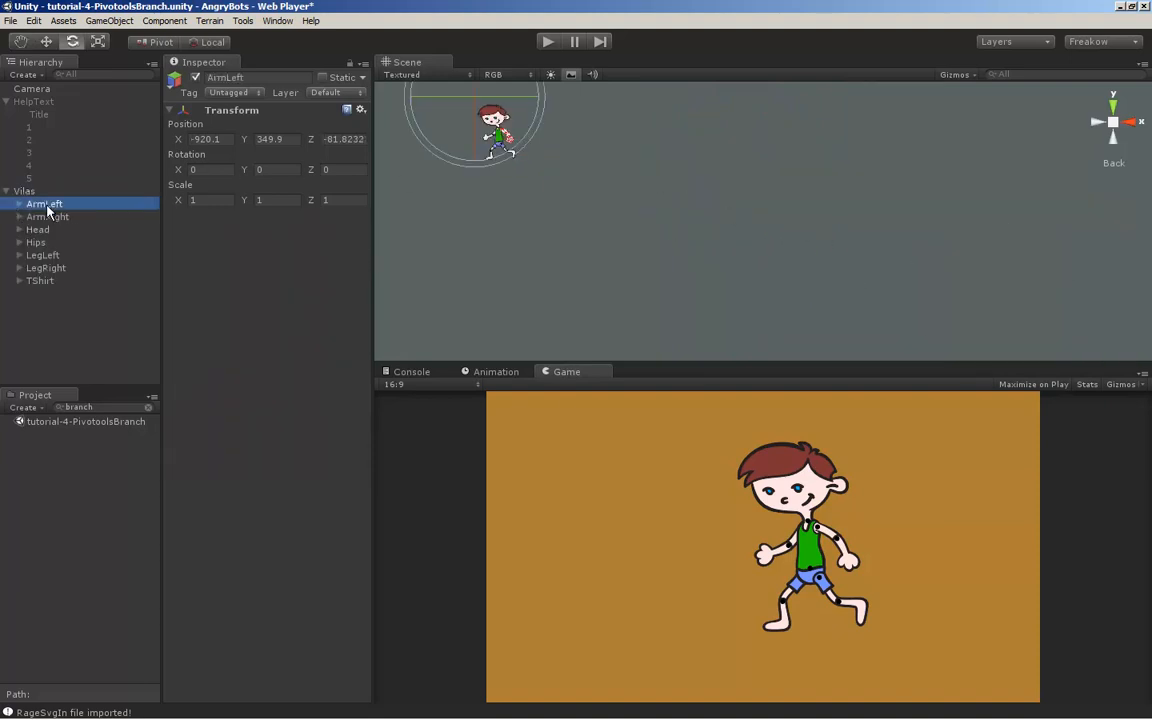
{"action": "middle_click_drag", "start_coordinate": [495, 146], "coordinate": [580, 246], "text": "alt"}
{"action": "right_click_drag", "start_coordinate": [545, 254], "coordinate": [548, 255], "text": "alt"}
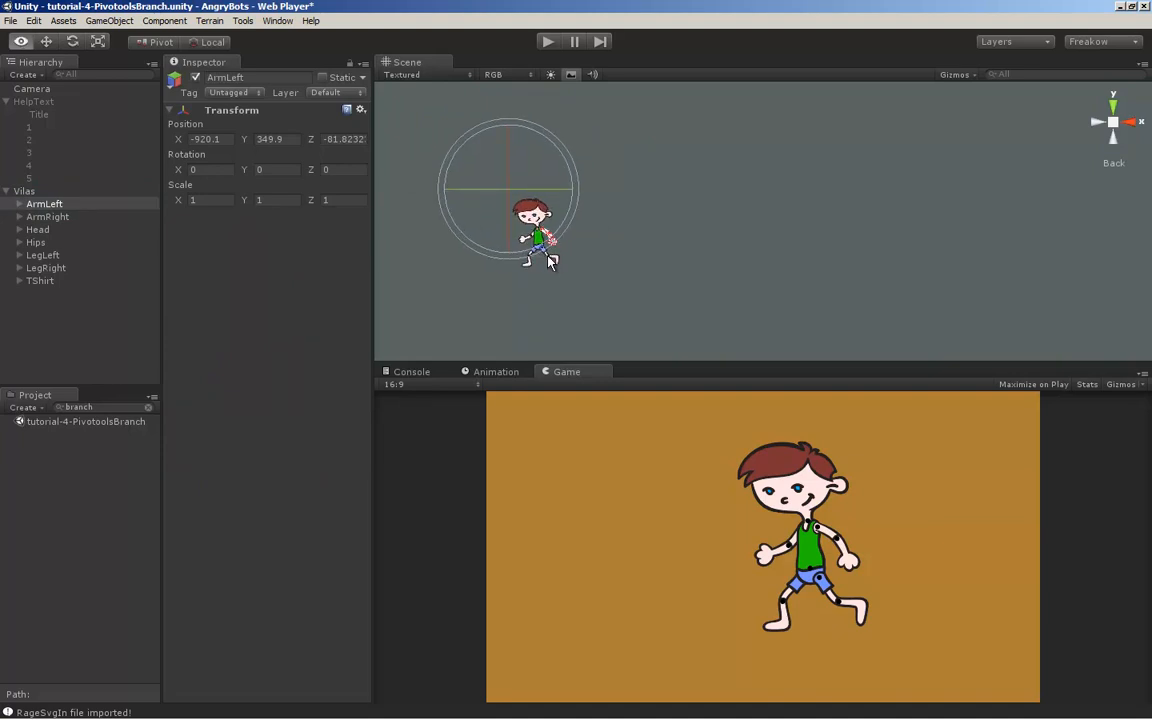
{"action": "middle_click_drag", "start_coordinate": [548, 262], "coordinate": [638, 257], "text": "alt"}
{"action": "left_click", "coordinate": [48, 216]}
{"action": "left_click", "coordinate": [40, 229]}
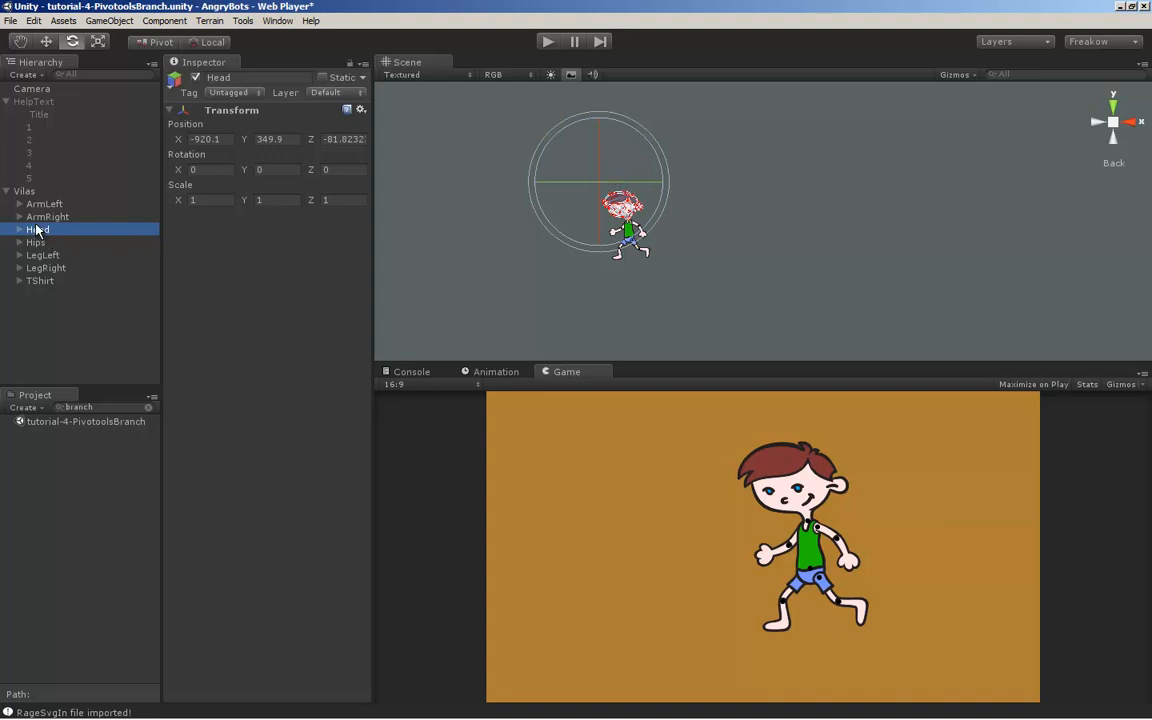
{"action": "middle_click_drag", "start_coordinate": [601, 254], "coordinate": [750, 288]}
{"action": "scroll", "coordinate": [644, 275], "scroll_direction": "up", "scroll_amount": 5}
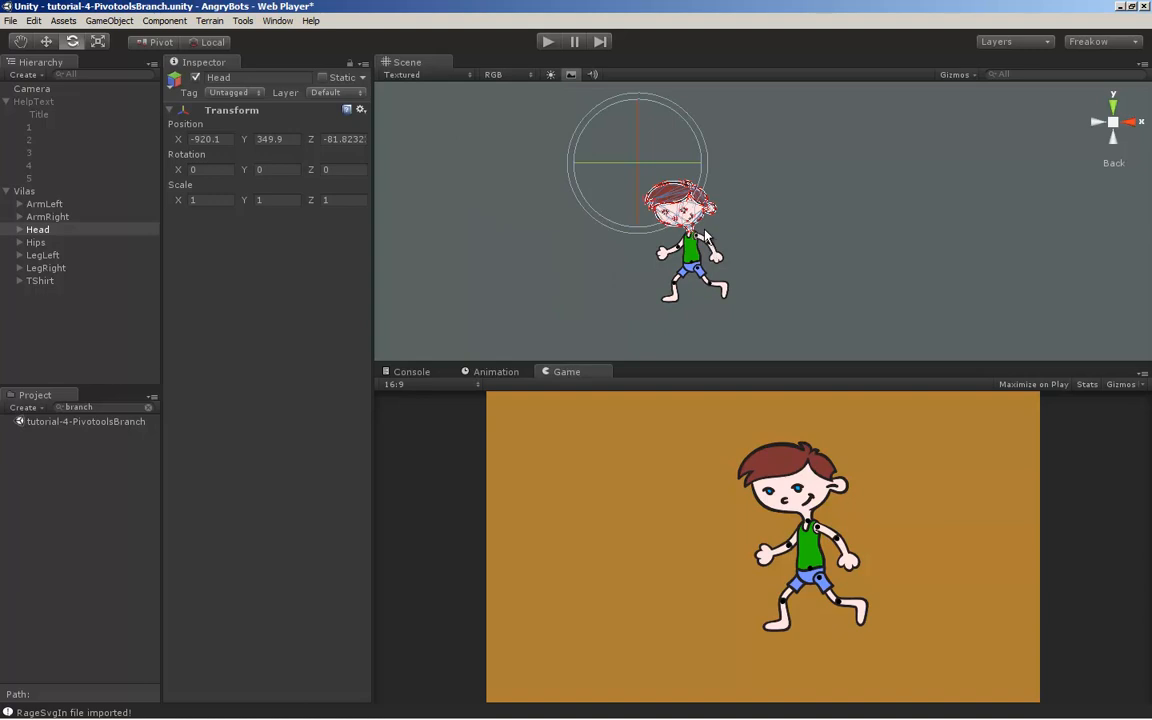
{"action": "left_click", "coordinate": [45, 232]}
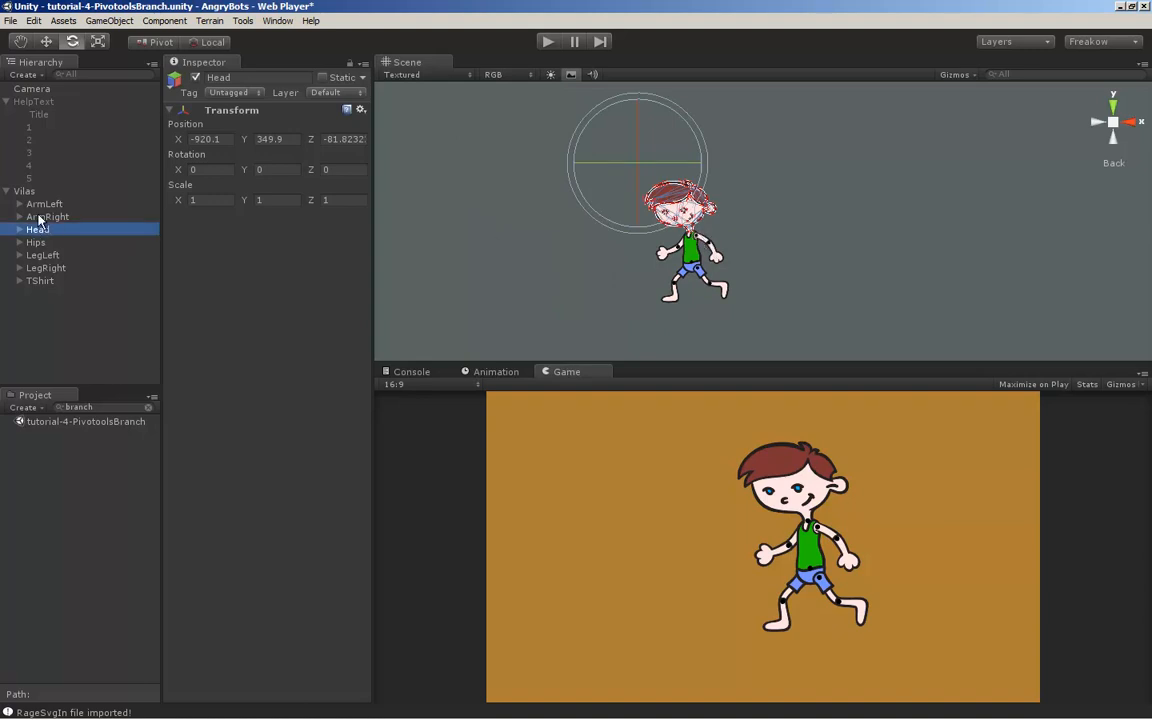
Examine the pivot reference circles in the imported artwork: pivot_1_ in the Head group and pivot_5_ in the ArmLeft group
{"action": "left_click", "coordinate": [20, 231]}
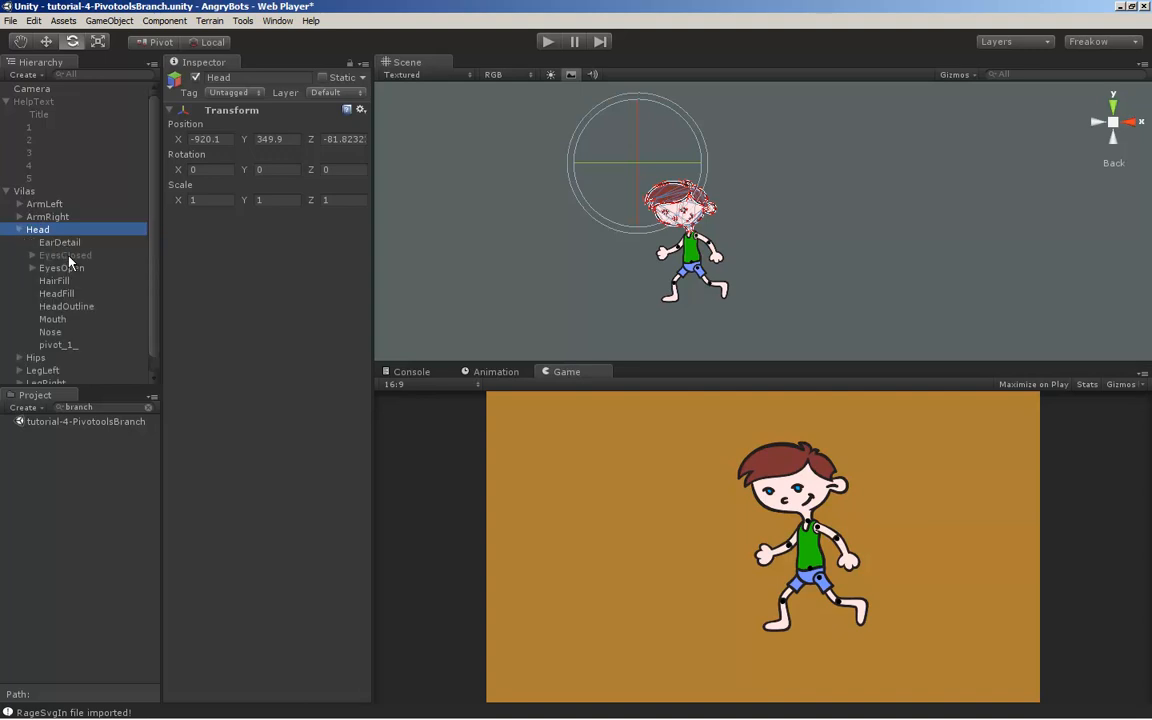
{"action": "left_click", "coordinate": [60, 344]}
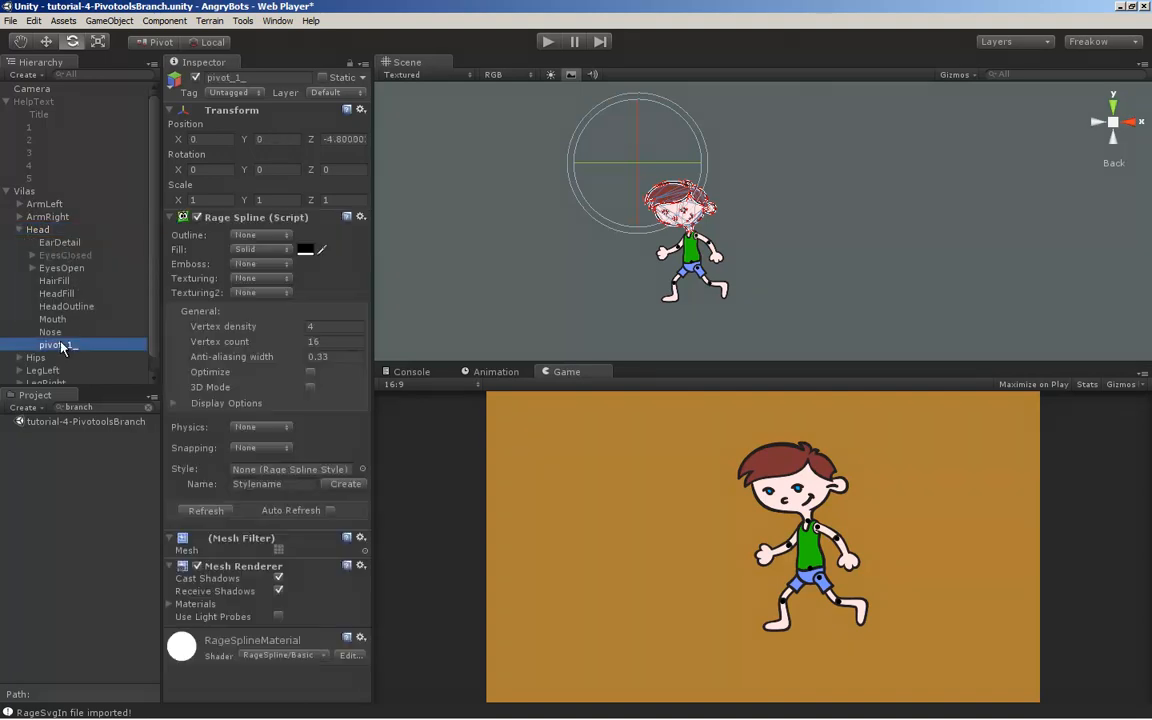
{"action": "middle_click_drag", "start_coordinate": [606, 267], "coordinate": [647, 270], "text": "alt"}
{"action": "right_click_drag", "start_coordinate": [647, 270], "coordinate": [708, 281], "text": "alt"}
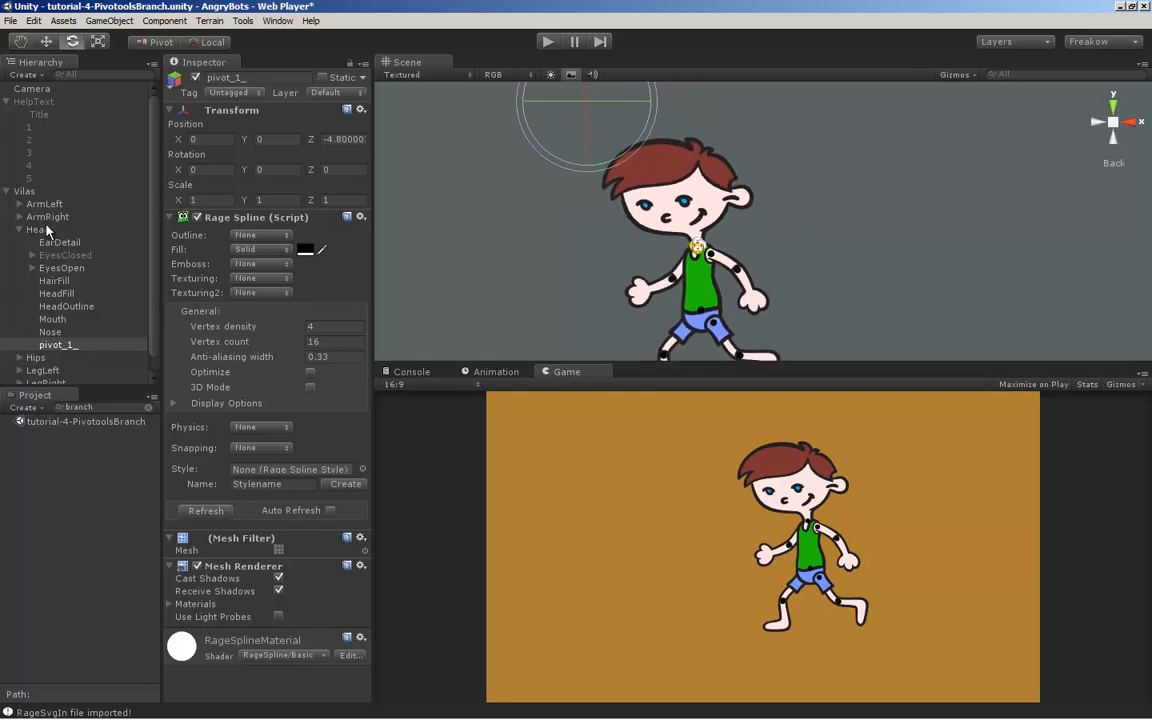
{"action": "left_click", "coordinate": [722, 258]}
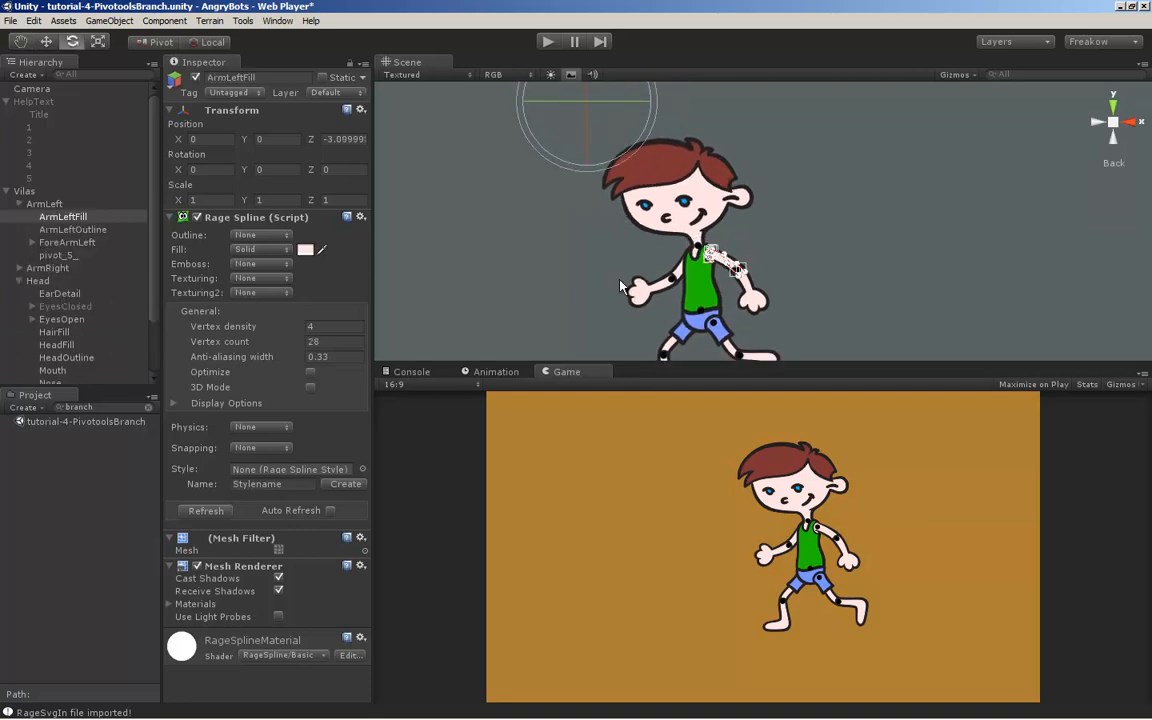
{"action": "left_click", "coordinate": [58, 256]}
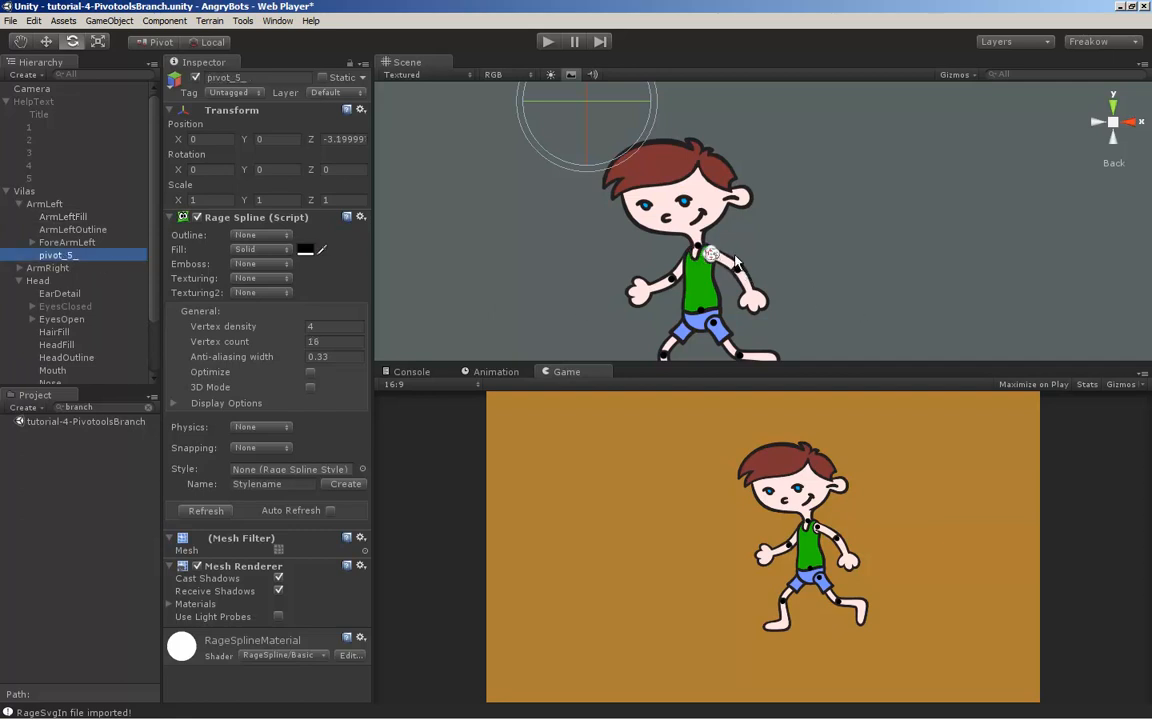
{"action": "key", "text": "alt"}
{"action": "middle_click_drag", "start_coordinate": [797, 272], "coordinate": [787, 231], "text": "alt"}
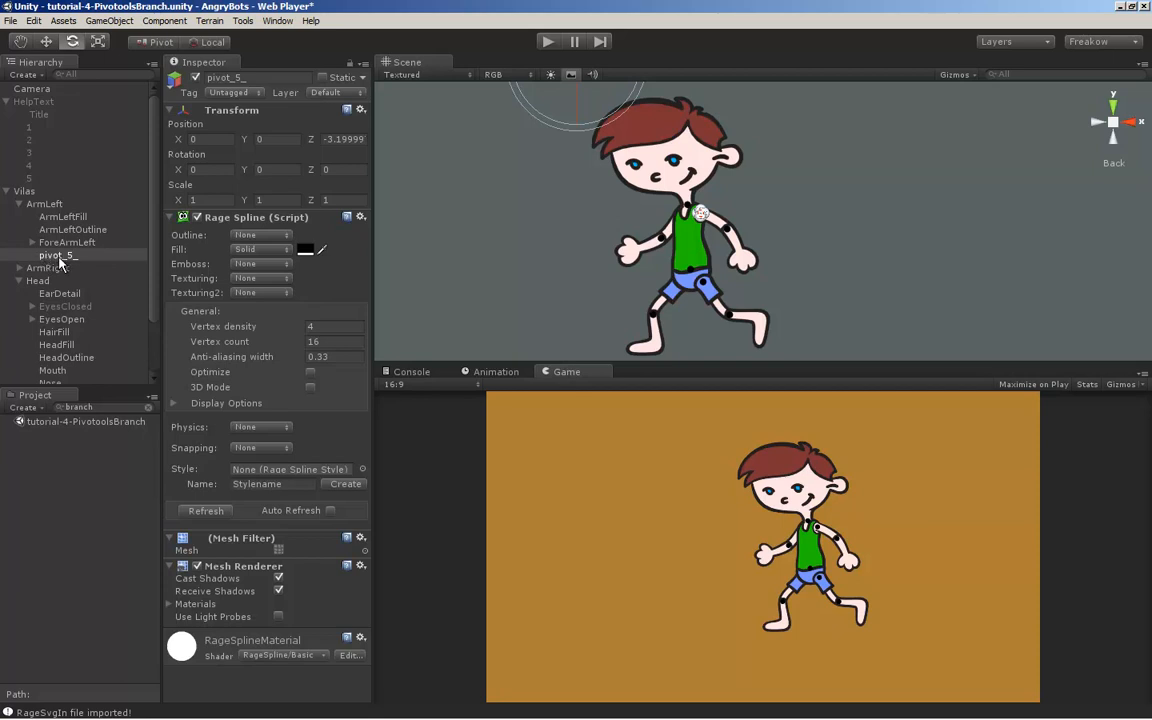
Center the pivots of the Vilas object with Rage Pivotools in Per Branch mode, with Delete Pivot References enabled
{"action": "left_click", "coordinate": [28, 193]}
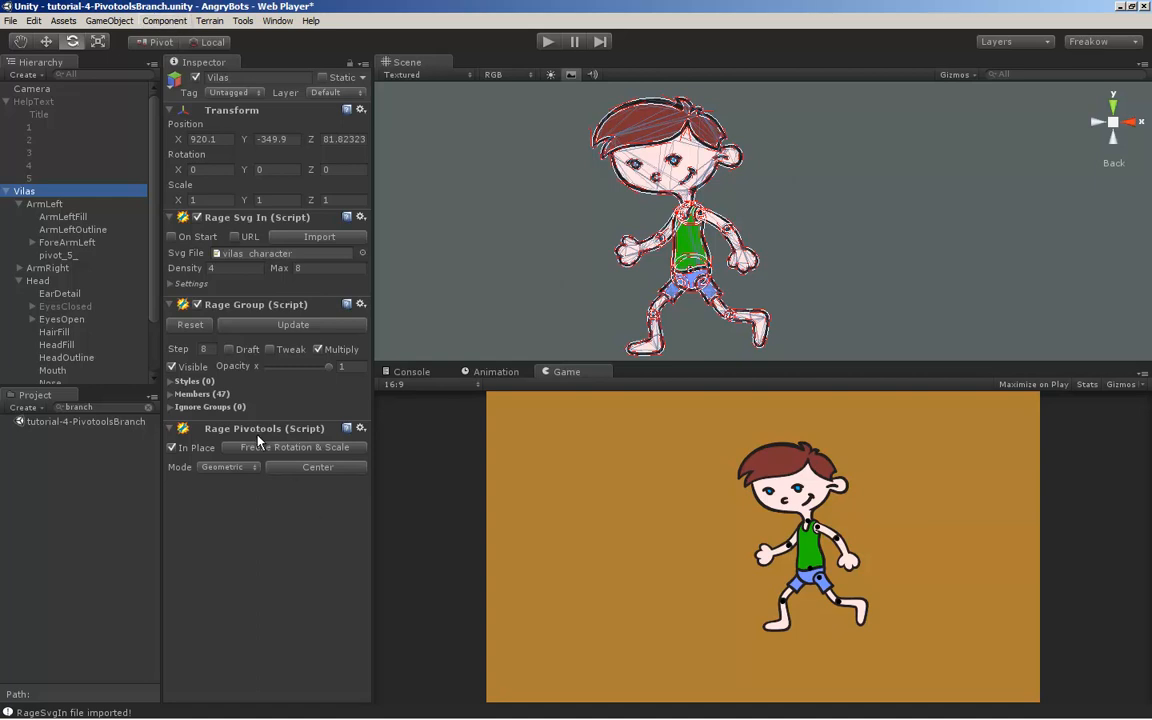
{"action": "left_click", "coordinate": [226, 468]}
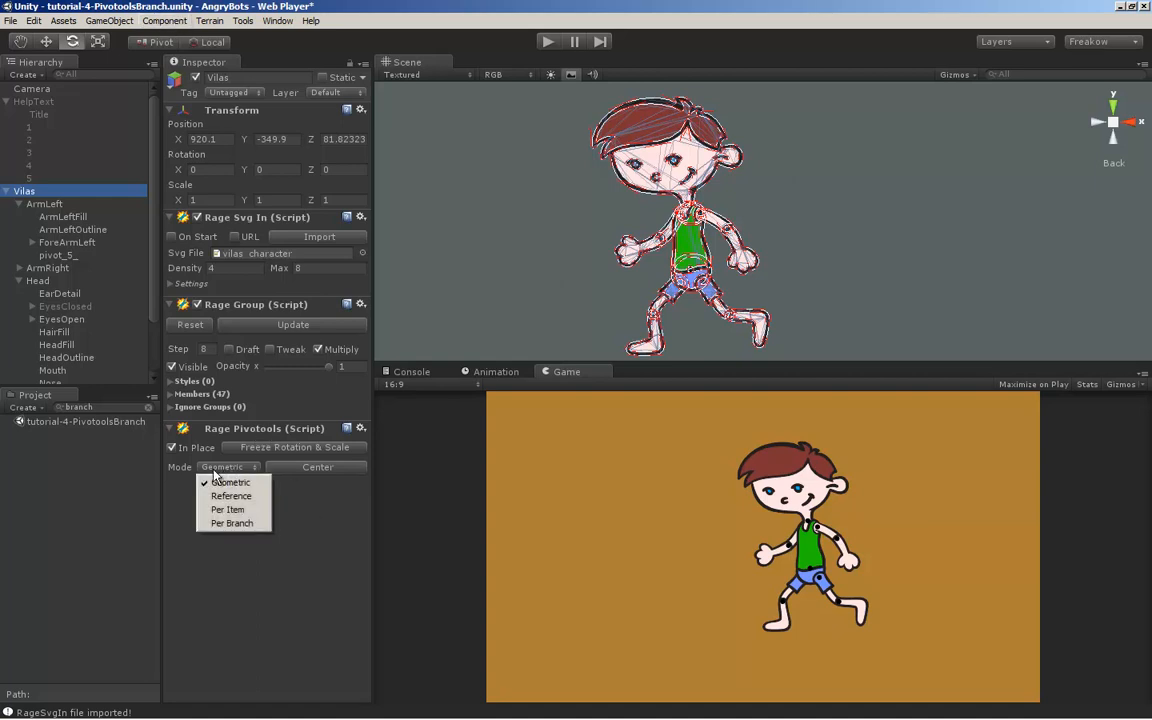
{"action": "left_click", "coordinate": [232, 523]}
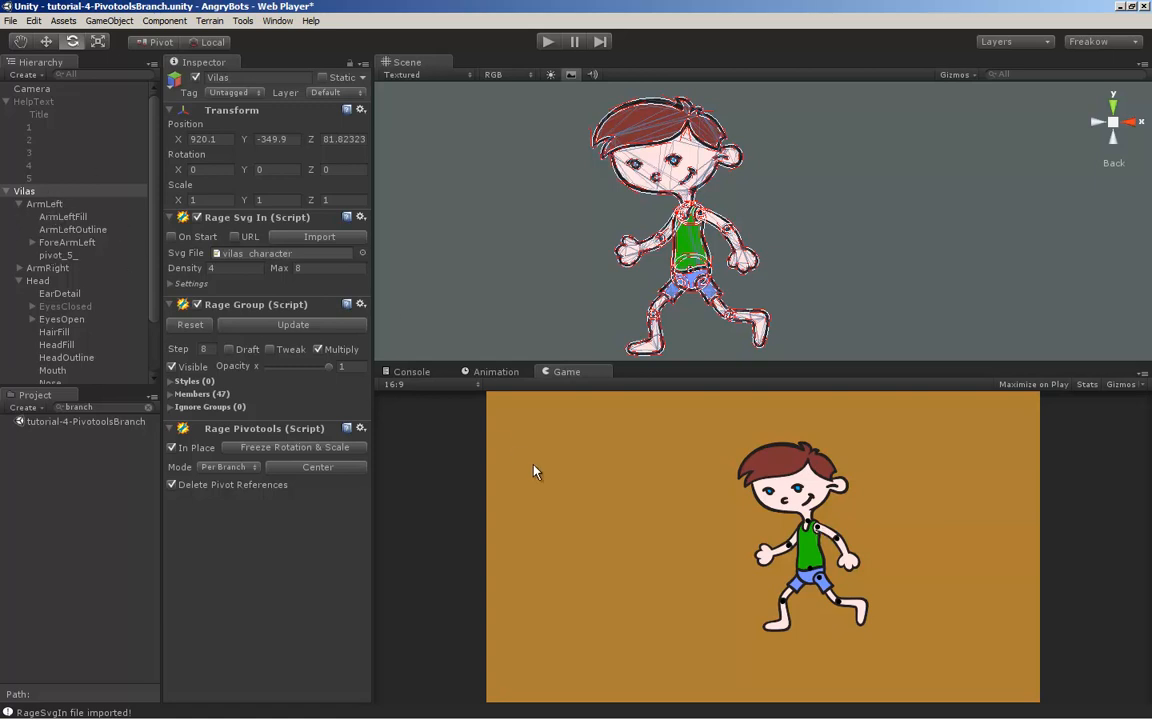
{"action": "left_click", "coordinate": [302, 469]}
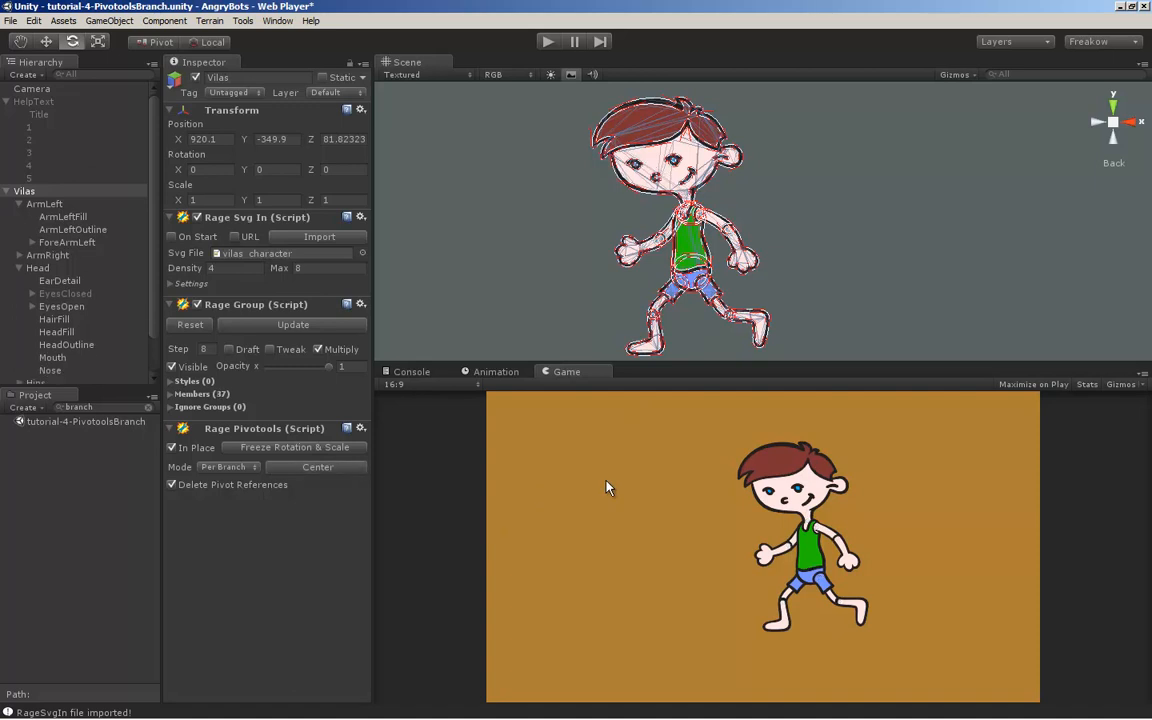
Rotate ArmLeft to about -74 degrees and its child ForeArmLeft to about -60.2 degrees around Z
{"action": "left_click", "coordinate": [47, 207]}
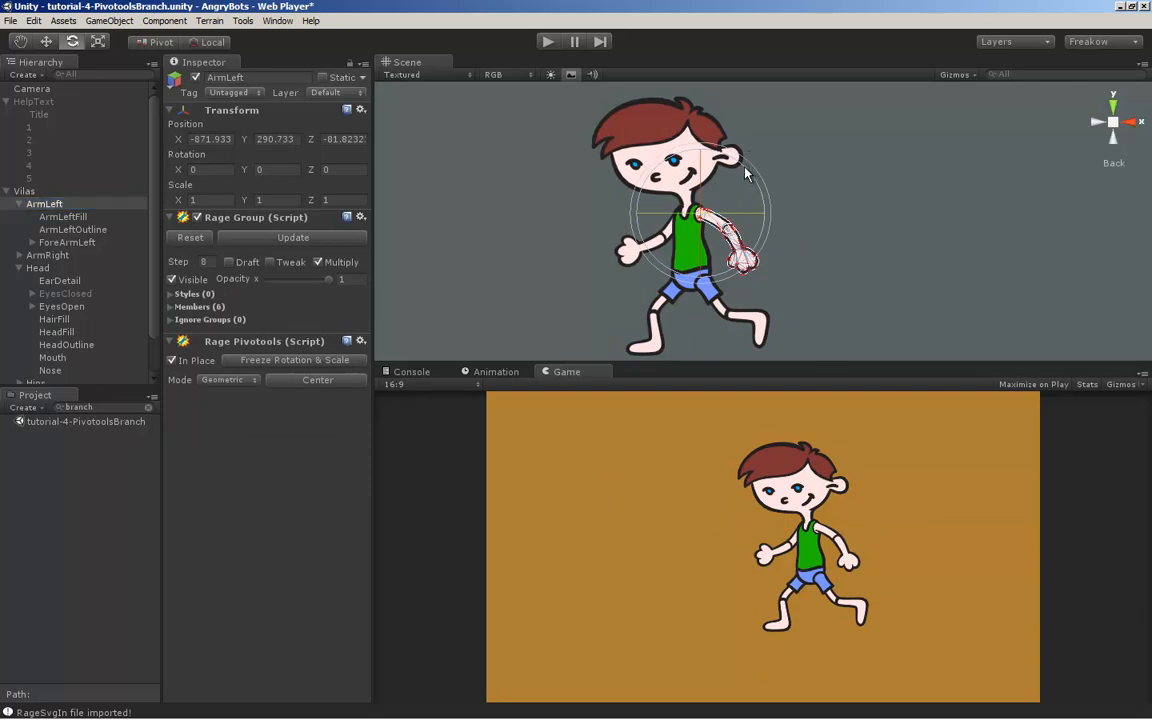
{"action": "left_click_drag", "start_coordinate": [670, 149], "coordinate": [763, 327]}
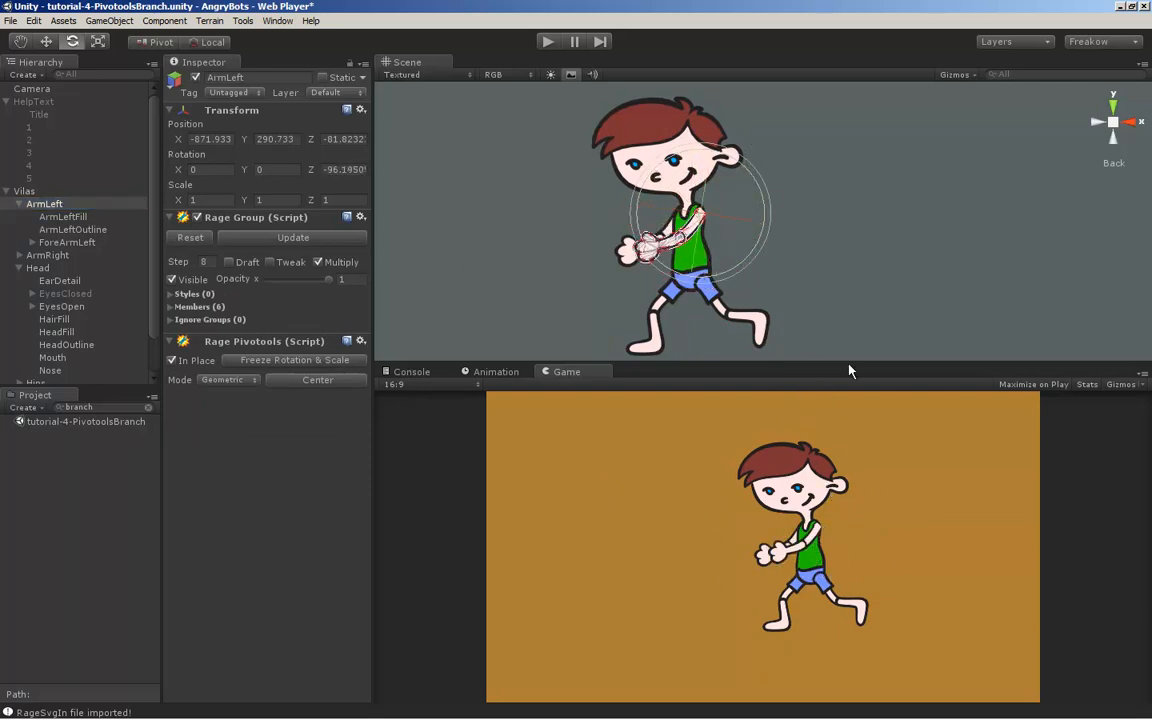
{"action": "mouse_move", "coordinate": [840, 336]}
{"action": "left_mouse_down"}
{"action": "mouse_move", "coordinate": [769, 307]}
{"action": "mouse_move", "coordinate": [846, 301]}
{"action": "mouse_move", "coordinate": [830, 320]}
{"action": "left_mouse_up"}
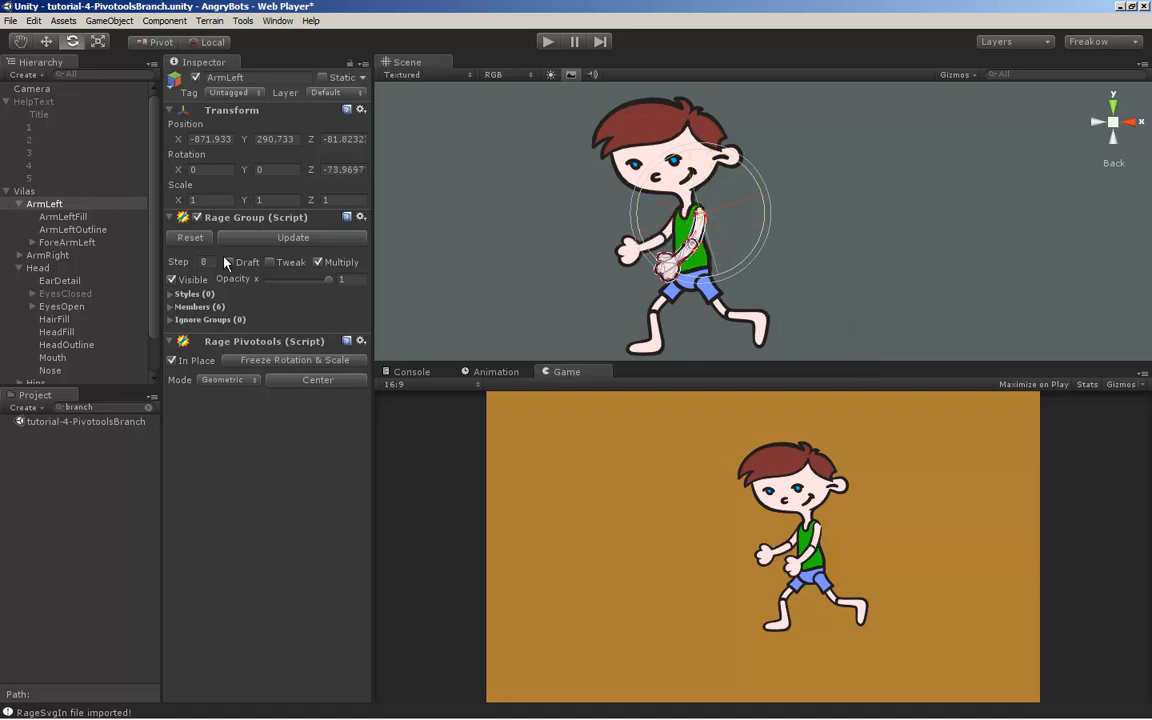
{"action": "left_click", "coordinate": [56, 244]}
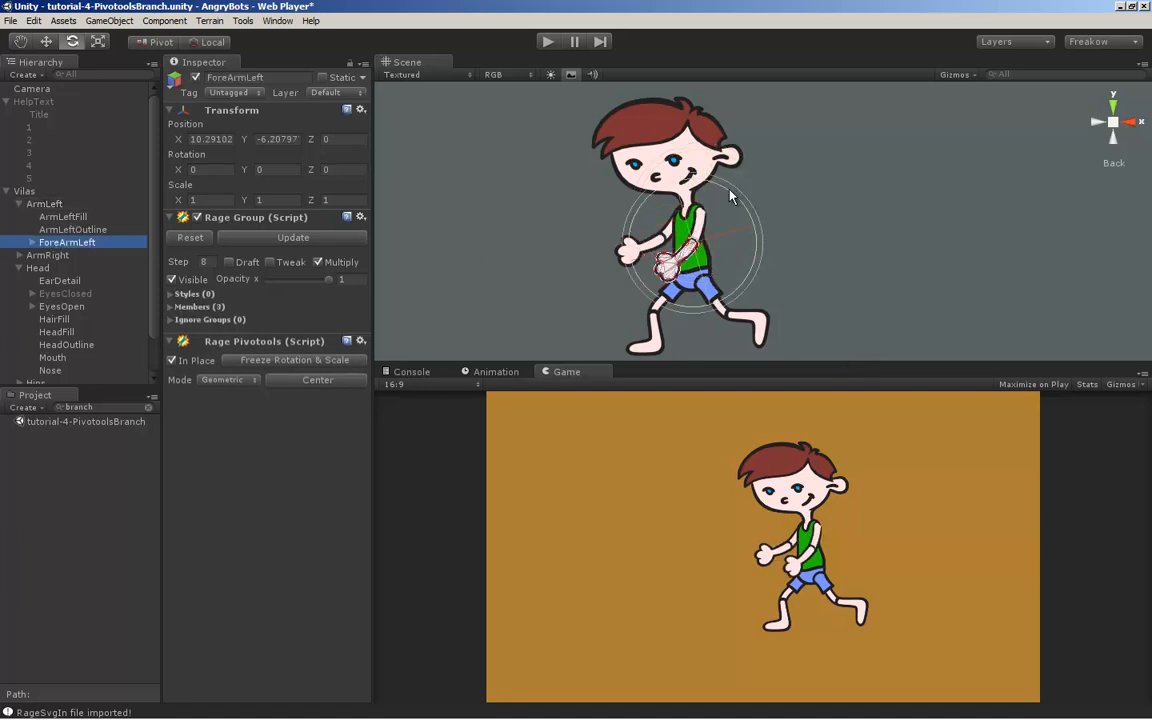
{"action": "left_click_drag", "start_coordinate": [762, 248], "coordinate": [802, 250]}
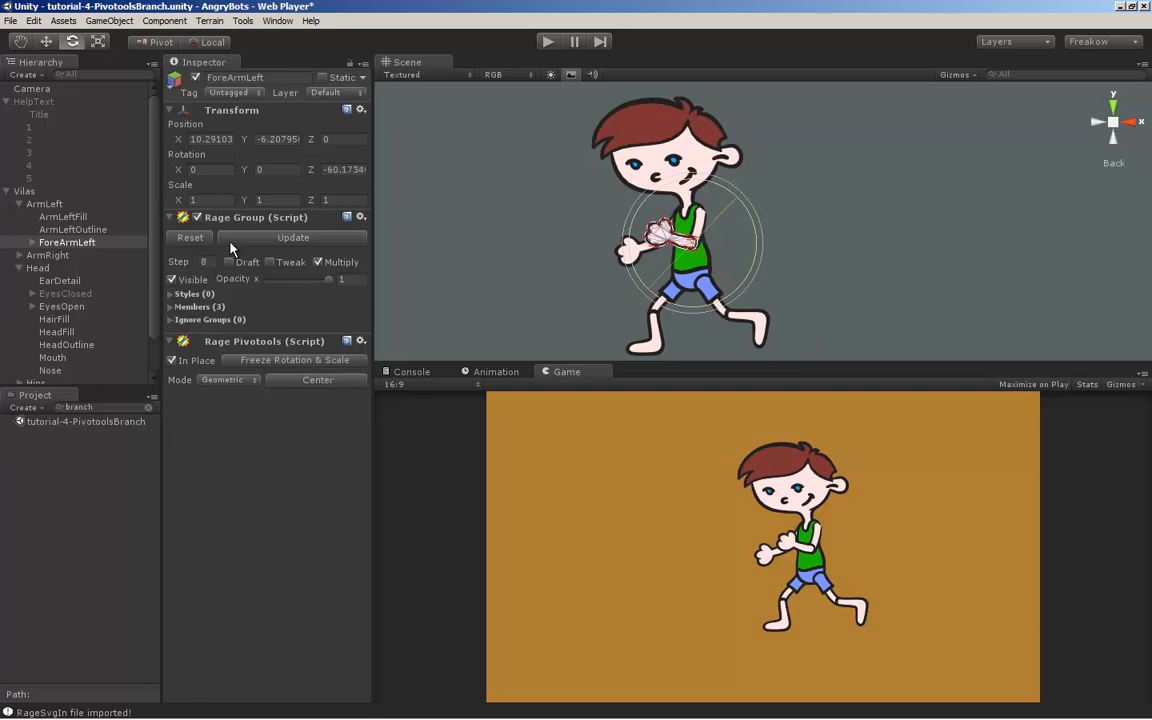
Examine the Head group's pivot and the depth stacking of the character's arms and torso from an angled side view
{"action": "left_click", "coordinate": [40, 268]}
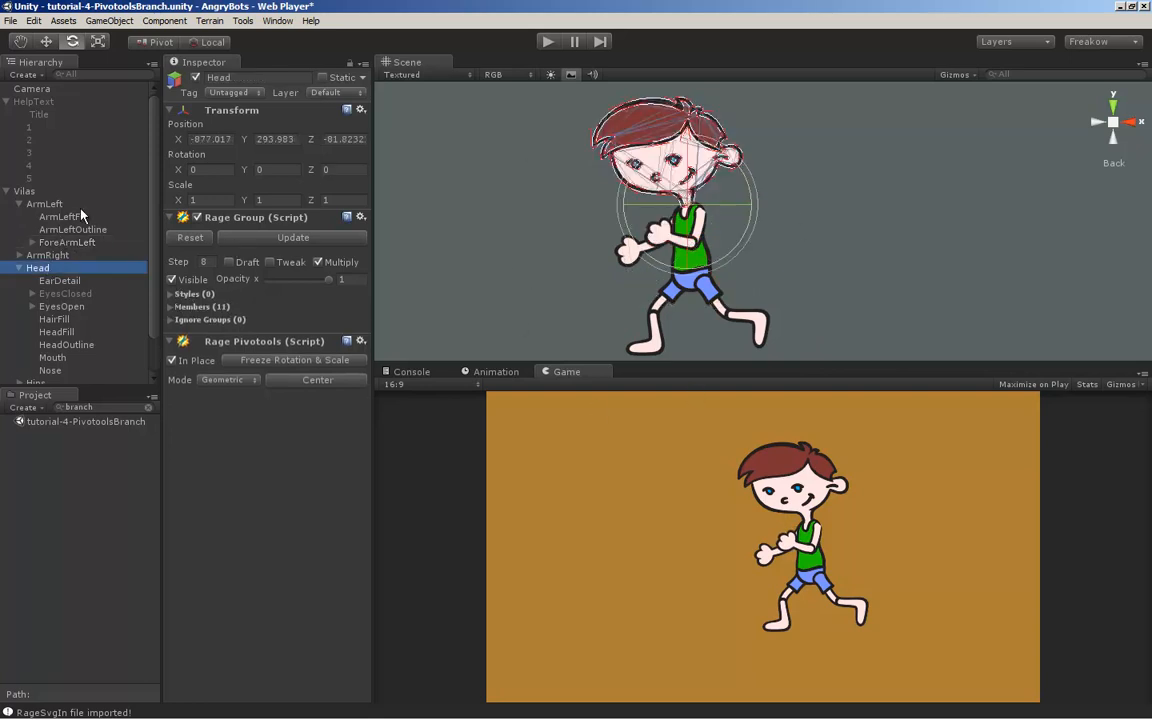
{"action": "scroll", "coordinate": [80, 218], "scroll_direction": "down", "scroll_amount": 2}
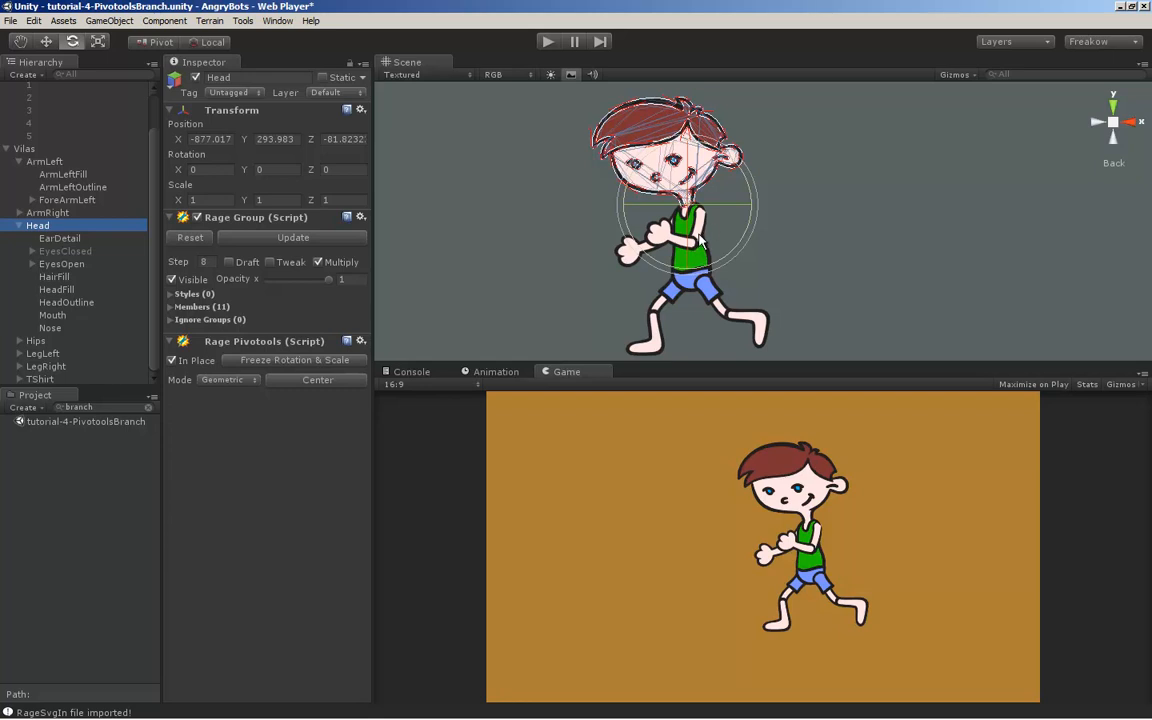
{"action": "left_click_drag", "start_coordinate": [841, 255], "coordinate": [746, 302], "text": "alt"}
{"action": "middle_click_drag", "start_coordinate": [746, 299], "coordinate": [724, 236], "text": "alt"}
{"action": "right_click_drag", "start_coordinate": [681, 216], "coordinate": [738, 232], "text": "alt"}
{"action": "middle_click_drag", "start_coordinate": [738, 232], "coordinate": [740, 276], "text": "alt"}
{"action": "scroll", "coordinate": [703, 267], "scroll_direction": "up", "scroll_amount": 10}
{"action": "middle_click_drag", "start_coordinate": [697, 235], "coordinate": [722, 283]}
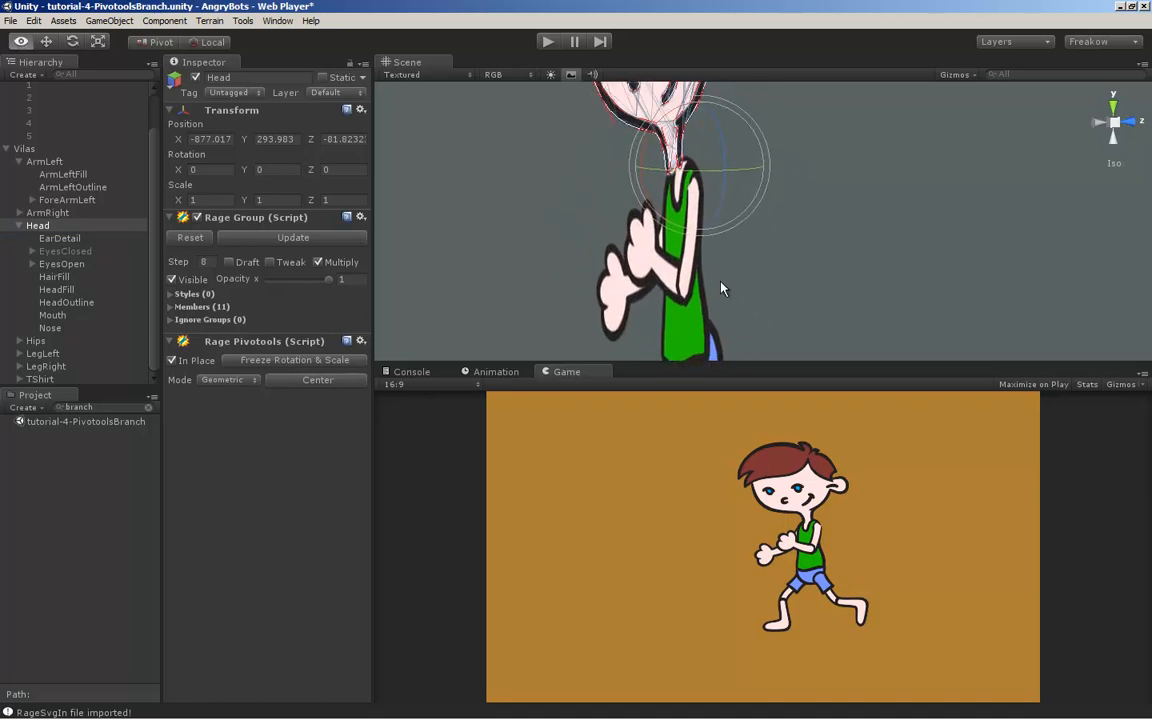
{"action": "left_click_drag", "start_coordinate": [722, 283], "coordinate": [723, 283], "text": "alt"}
Set the Z position of ForeArmLeftOutline to -3.09 and restore the Back view of the character
{"action": "left_click", "coordinate": [612, 248]}
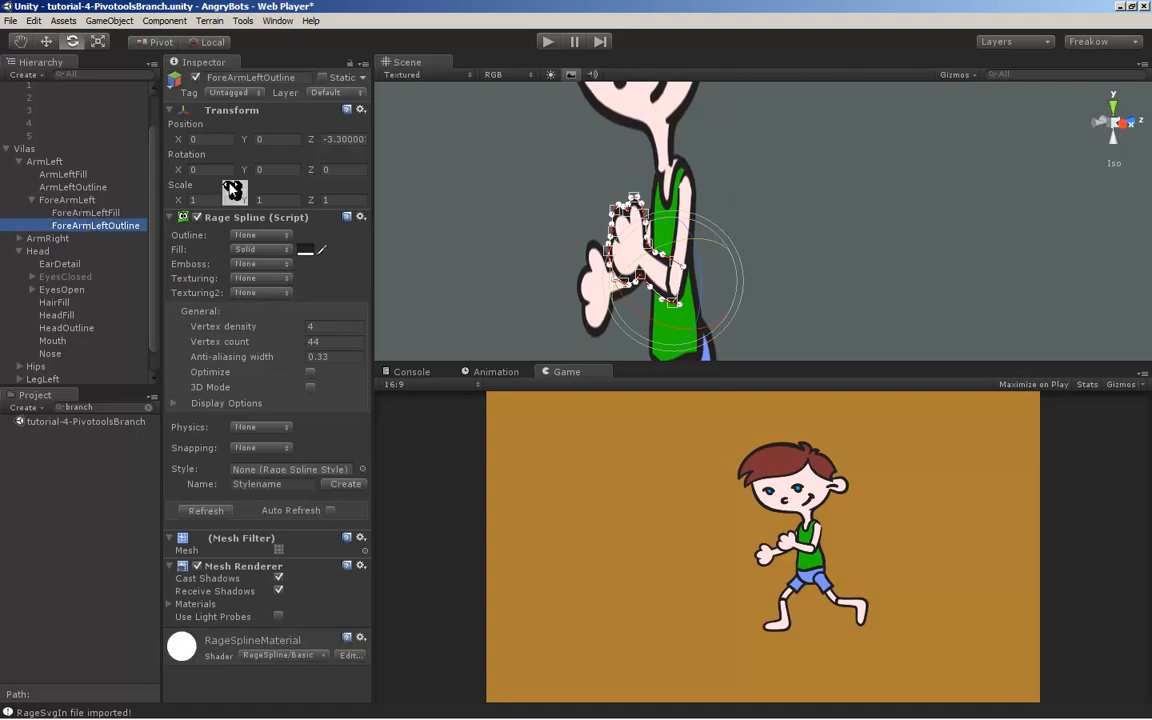
{"action": "left_click_drag", "start_coordinate": [311, 139], "coordinate": [321, 143]}
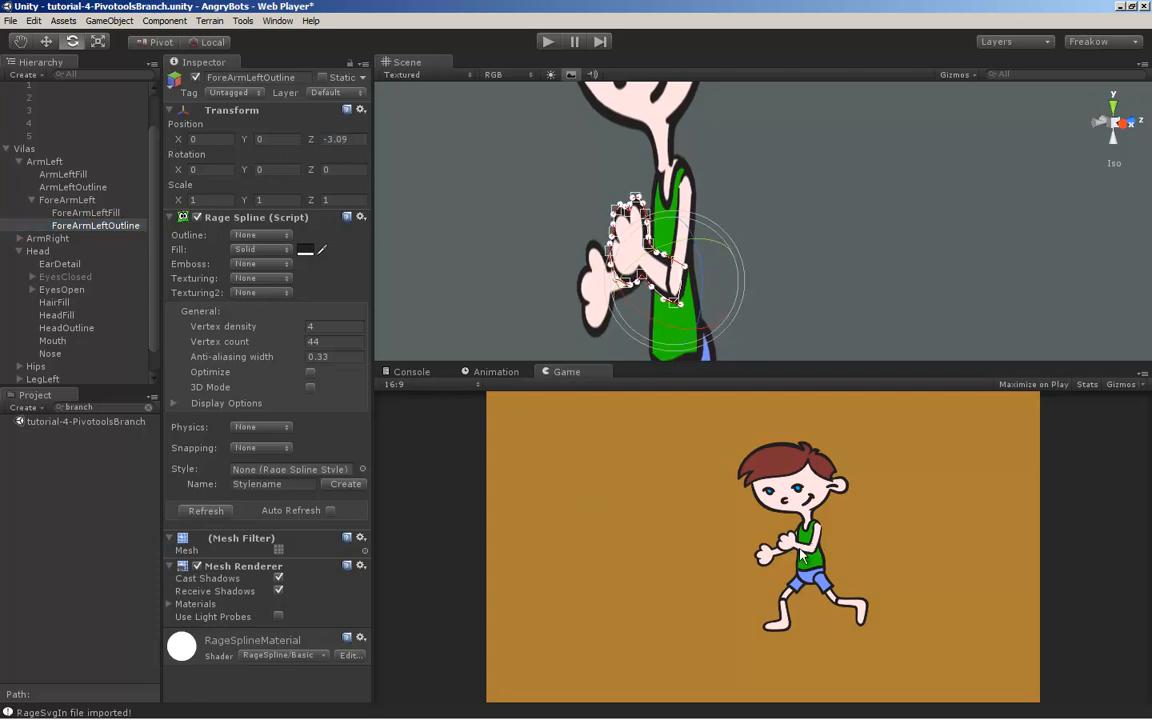
{"action": "left_click", "coordinate": [1099, 129]}
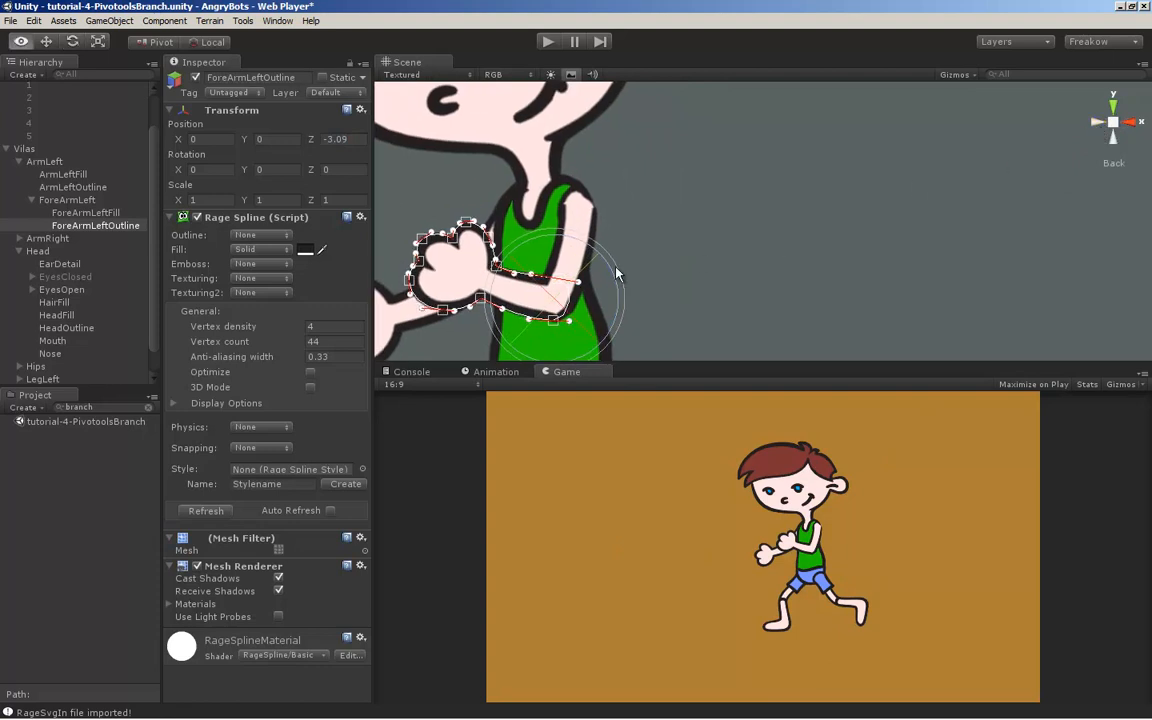
{"action": "middle_click_drag", "start_coordinate": [616, 266], "coordinate": [782, 227], "text": "alt"}
{"action": "right_click_drag", "start_coordinate": [782, 227], "coordinate": [816, 236], "text": "alt"}
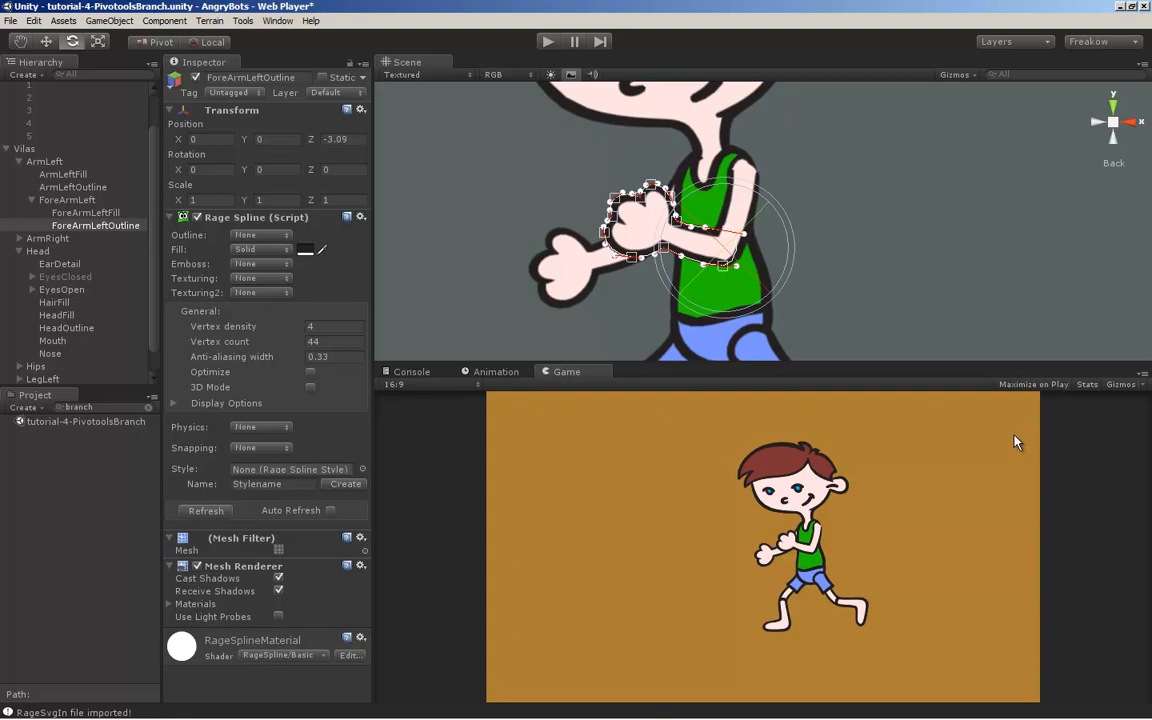
Set the Z position of ShortsLeftOutline in the LegLeft group to -0.45
{"action": "middle_click_drag", "start_coordinate": [838, 289], "coordinate": [790, 265]}
{"action": "left_click", "coordinate": [785, 263]}
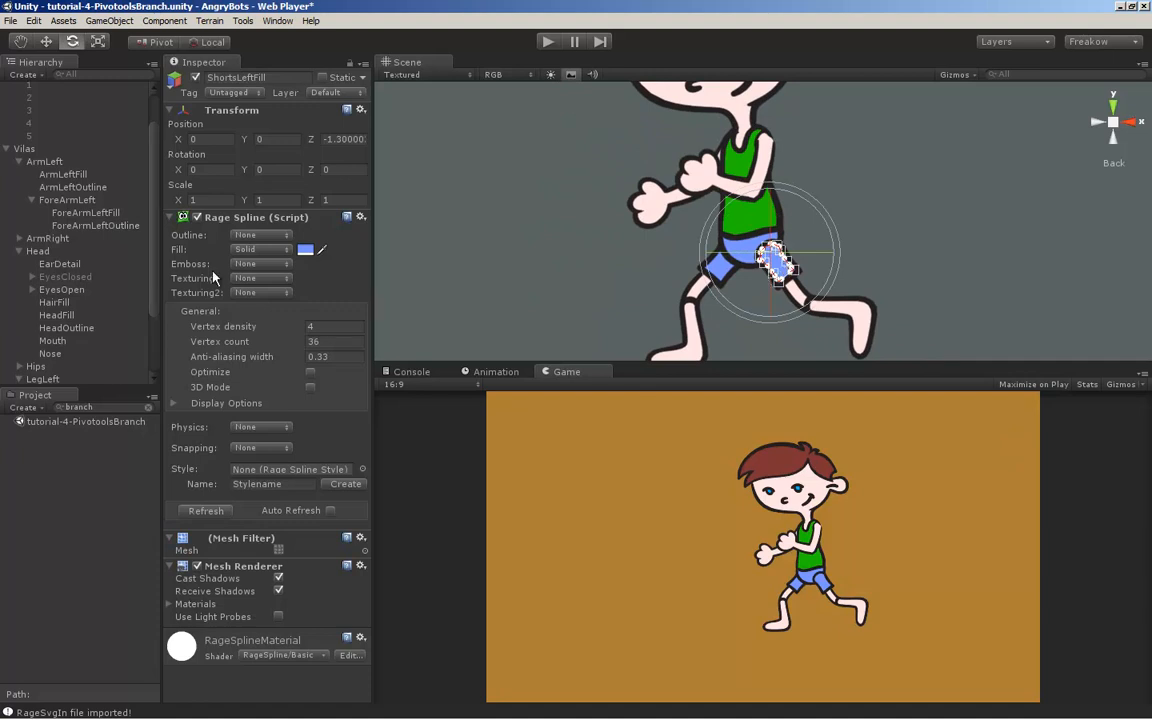
{"action": "left_click_drag", "start_coordinate": [151, 266], "coordinate": [143, 323]}
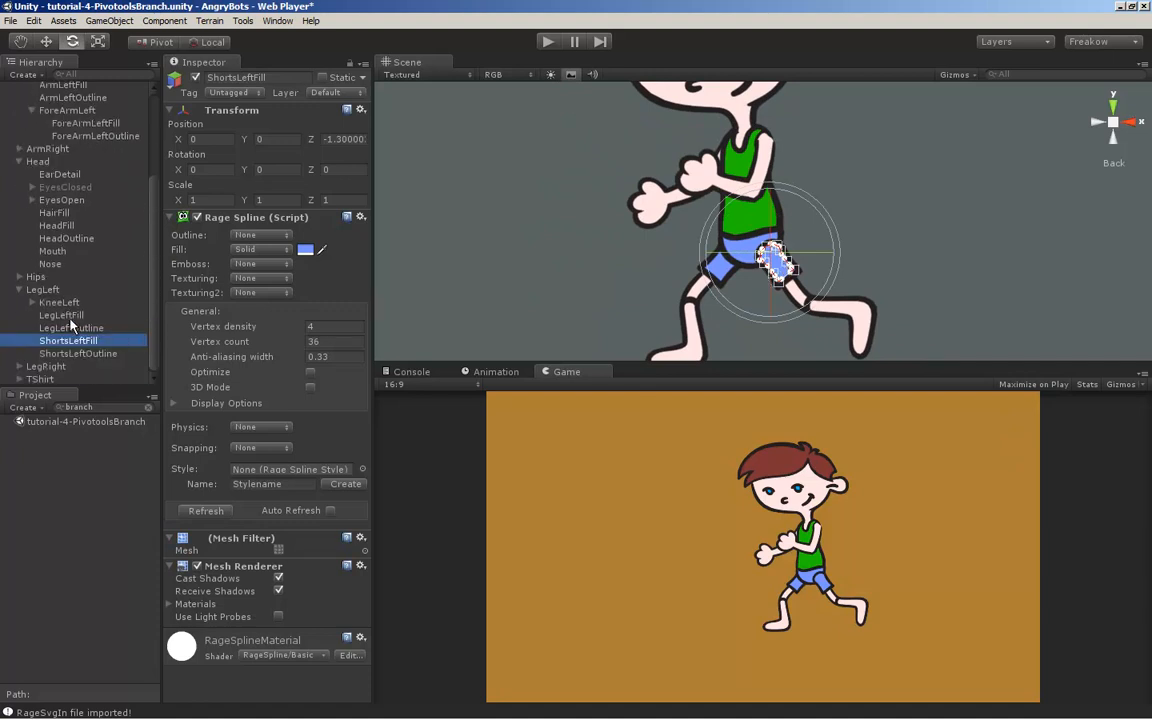
{"action": "left_click", "coordinate": [85, 355]}
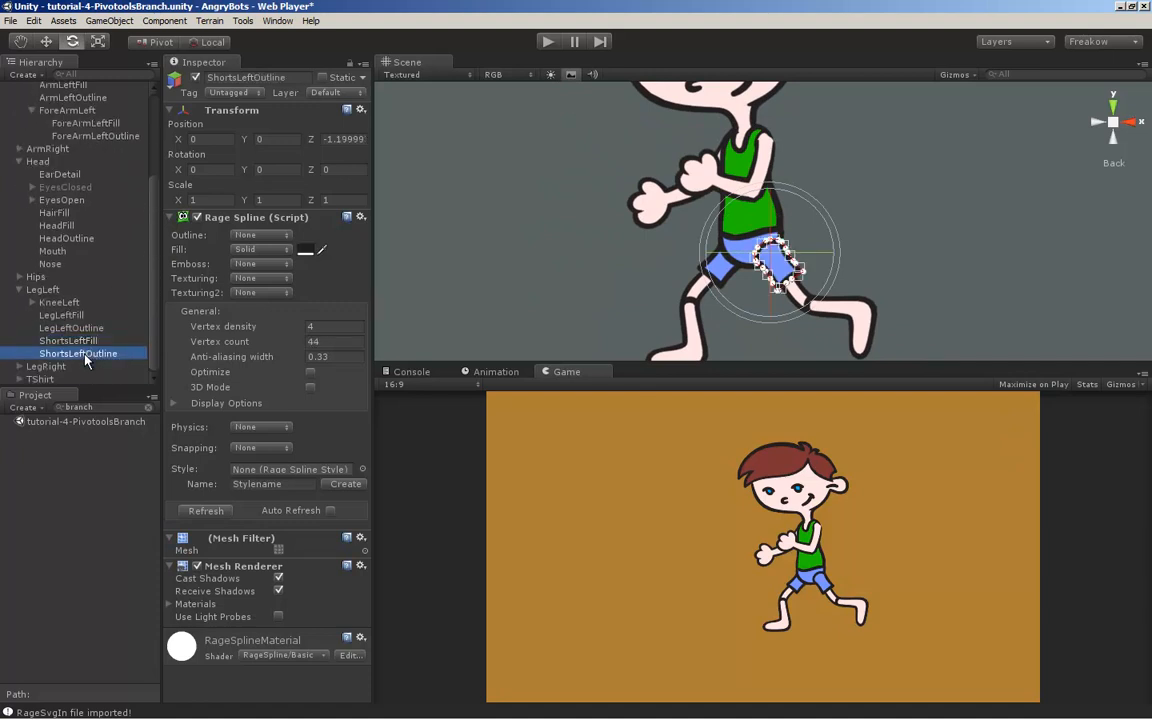
{"action": "left_click", "coordinate": [330, 139]}
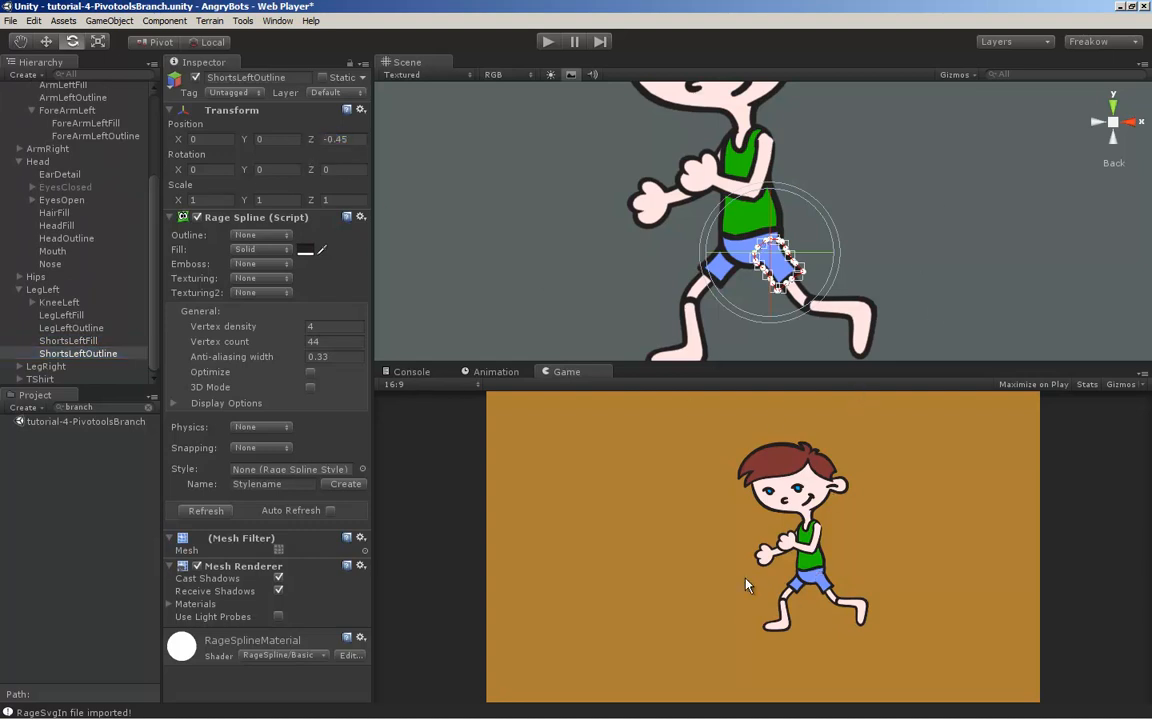
{"action": "scroll", "coordinate": [830, 250], "scroll_direction": "down", "scroll_amount": 3}
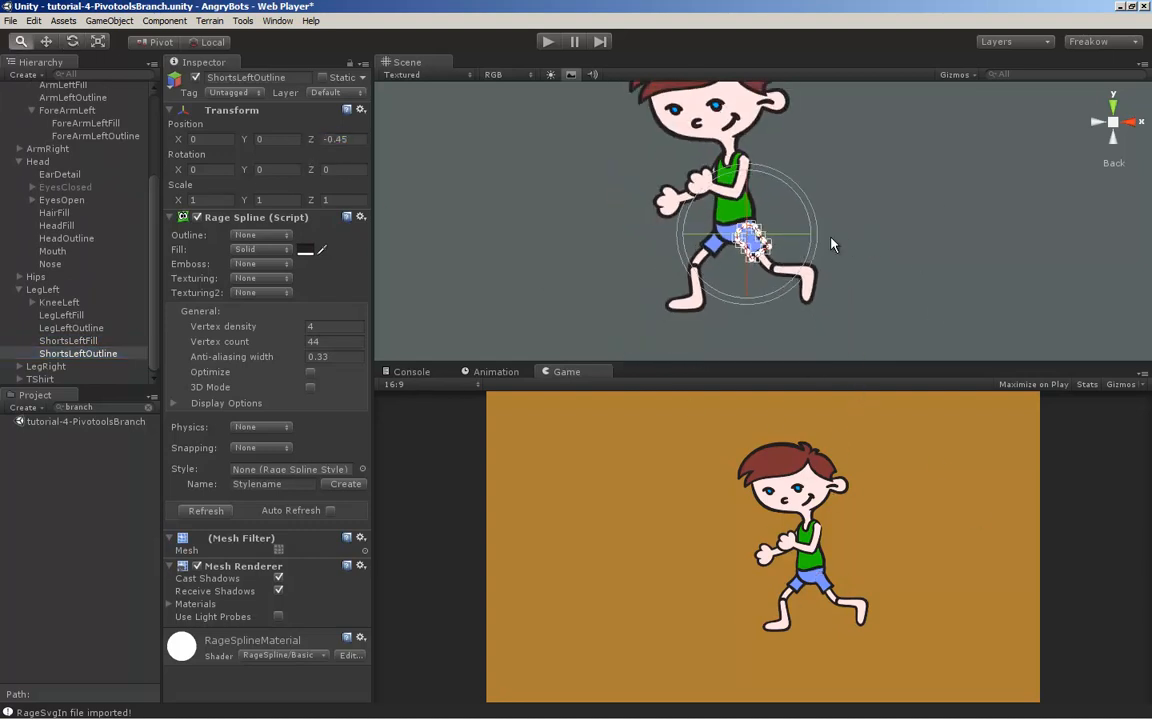
Open the Vilas-Walk scene and expand the Vilas character down to the _IK and Root branches of its Controllers group
{"action": "scroll", "coordinate": [828, 247], "scroll_direction": "up", "scroll_amount": 2}
{"action": "scroll", "coordinate": [828, 247], "scroll_direction": "down", "scroll_amount": 1}
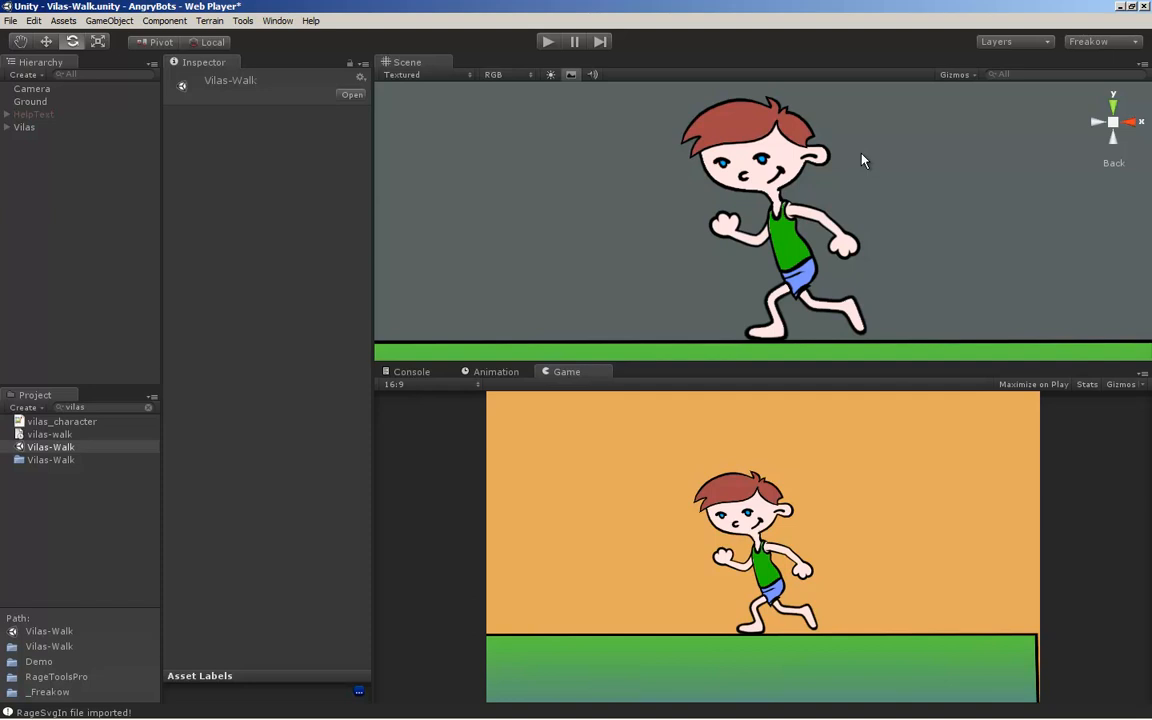
{"action": "middle_click_drag", "start_coordinate": [889, 231], "coordinate": [869, 237], "text": "alt"}
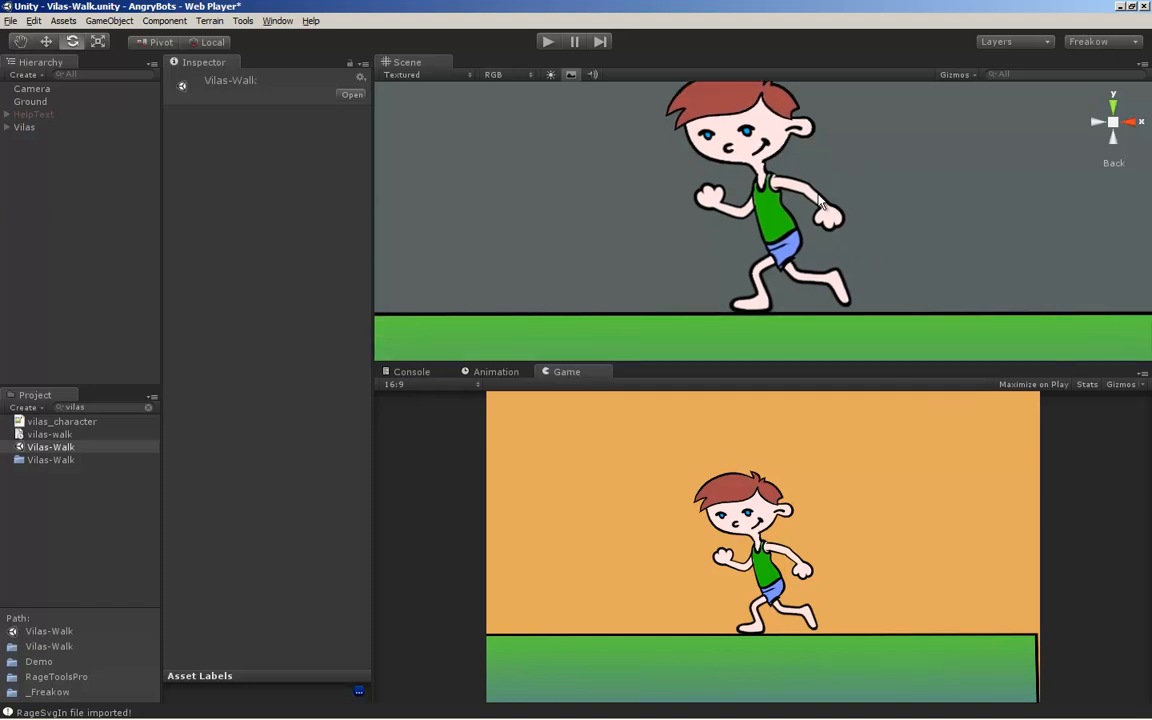
{"action": "left_click", "coordinate": [7, 127]}
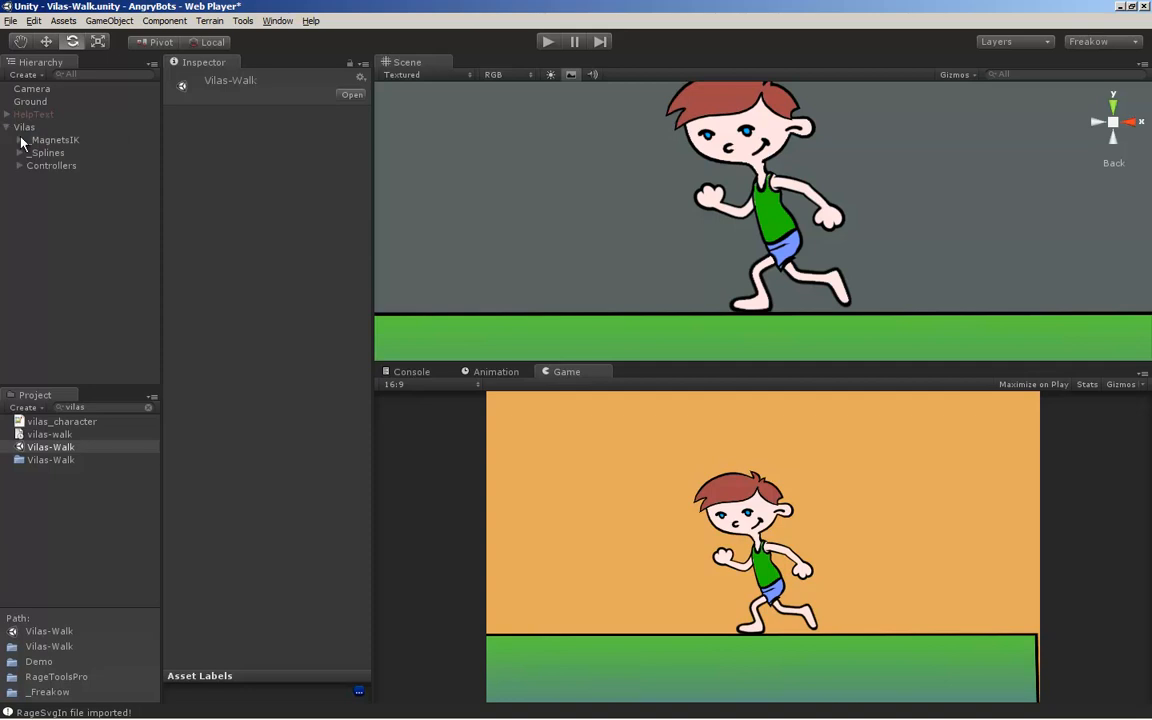
{"action": "middle_click_drag", "start_coordinate": [917, 252], "coordinate": [924, 270]}
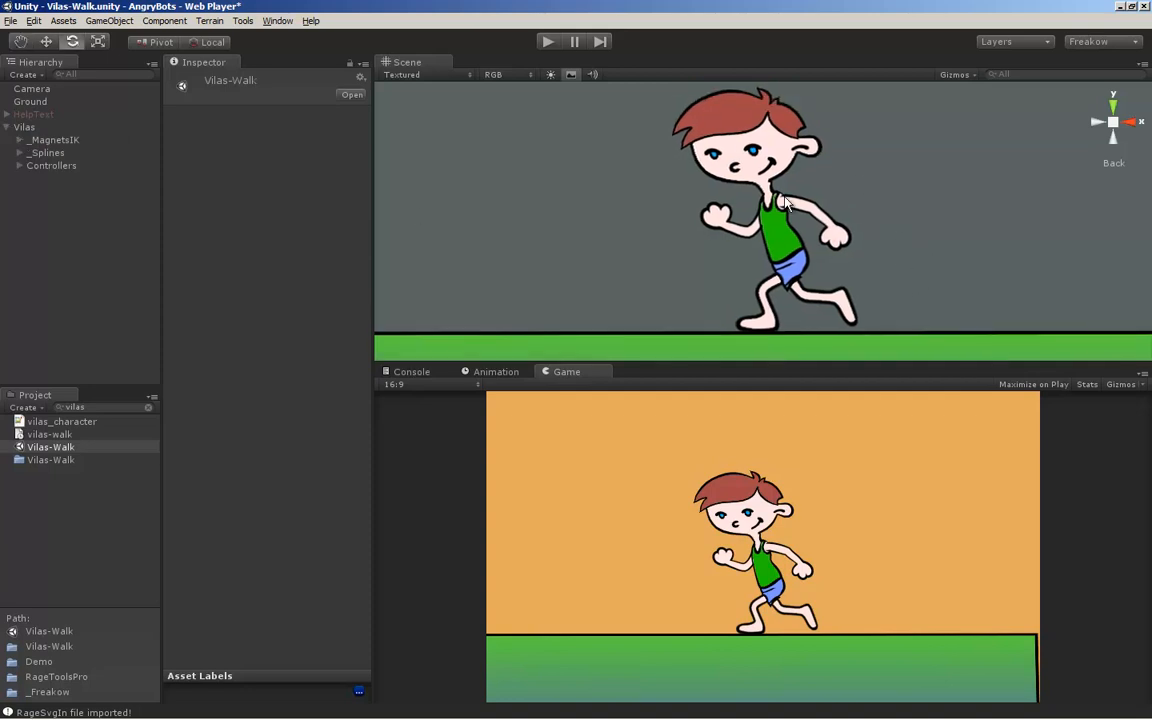
{"action": "left_click", "coordinate": [20, 166]}
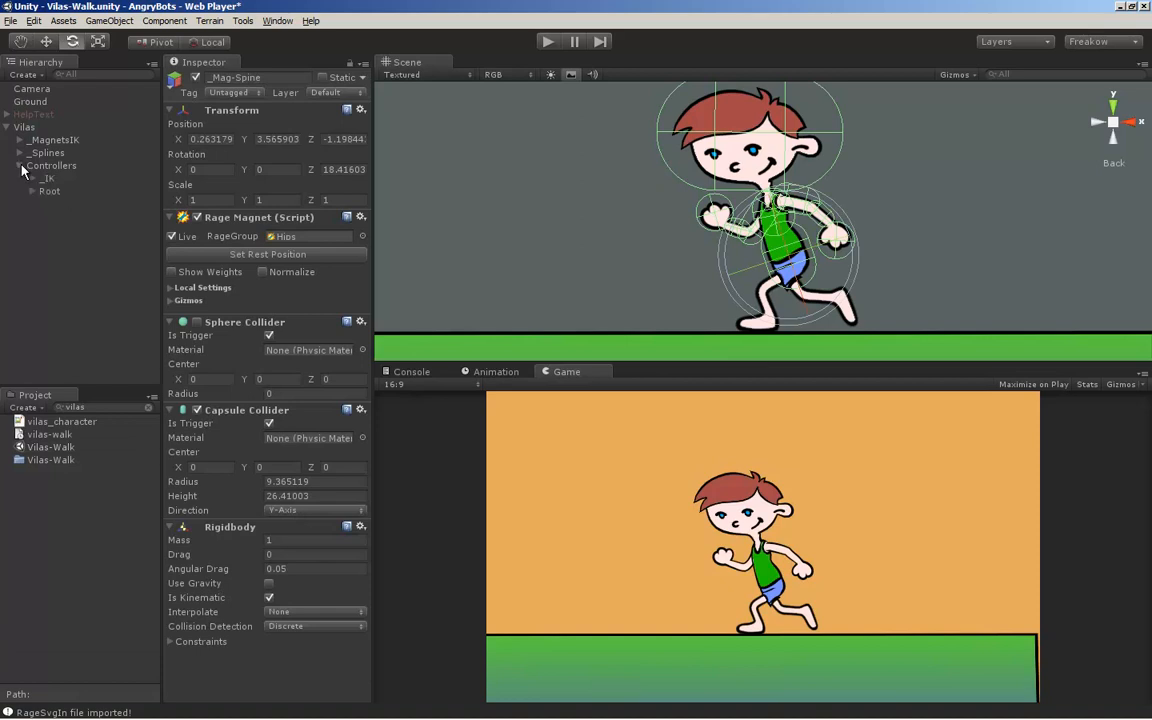
{"action": "left_click", "coordinate": [33, 179]}
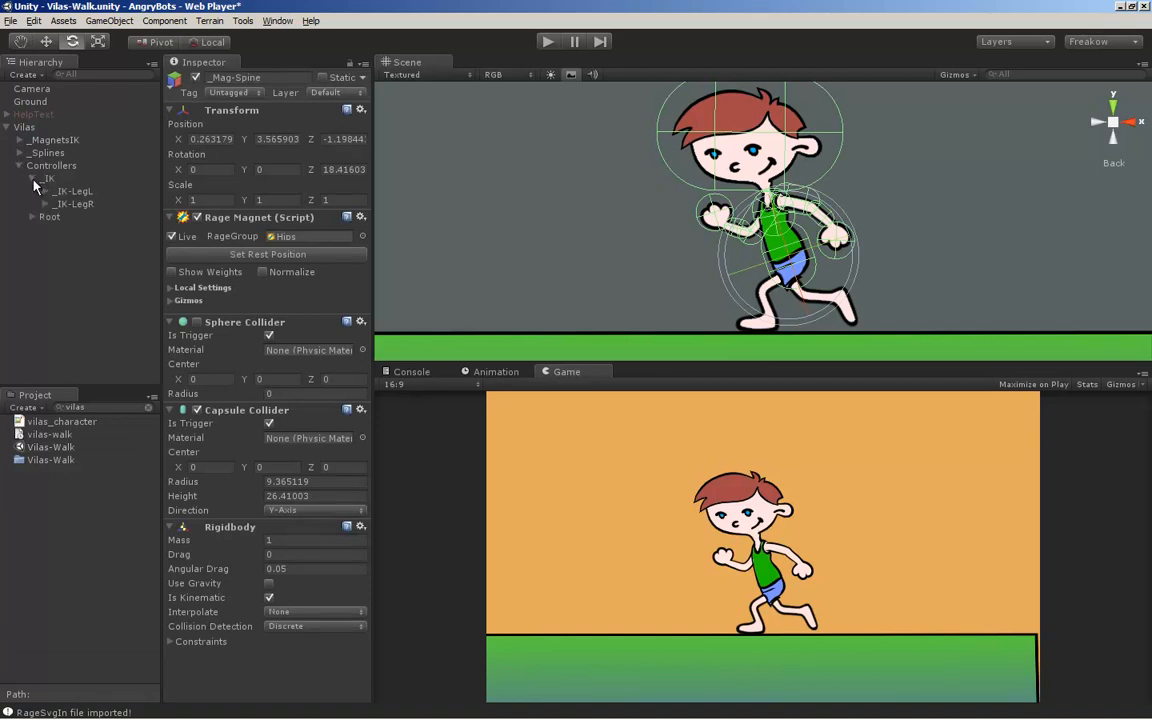
{"action": "left_click", "coordinate": [33, 179]}
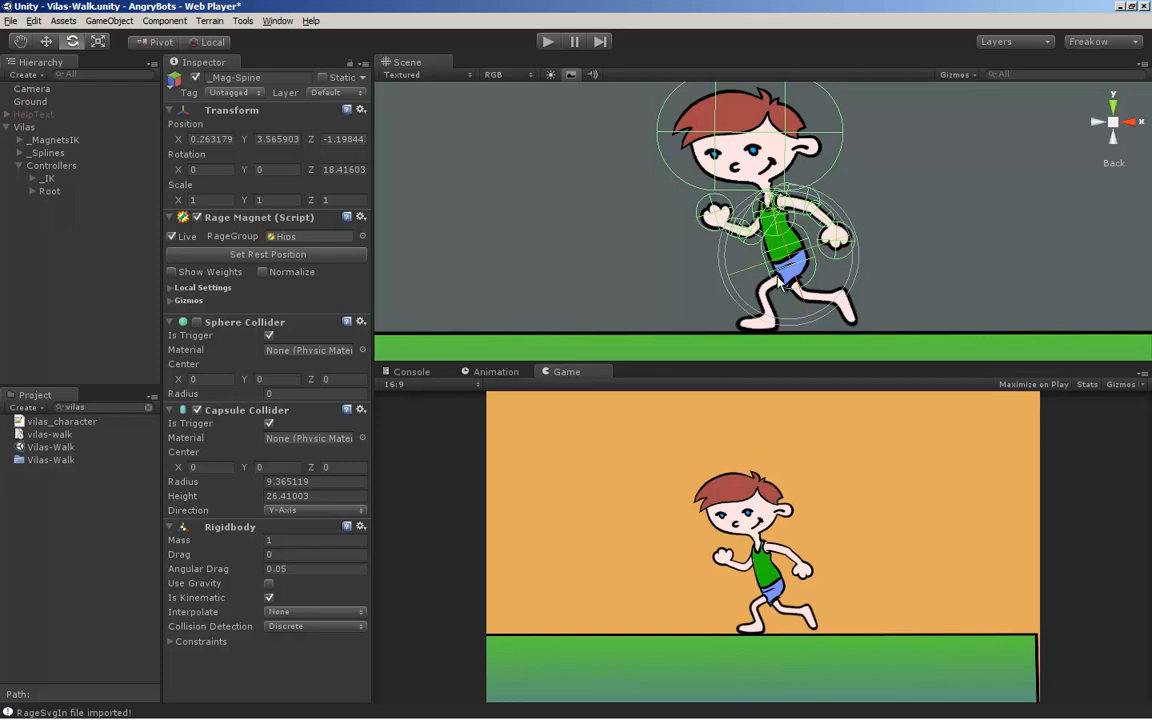
Examine the _IK and Root controllers, then the _Mag-Spine magnet and its children under Root
{"action": "left_click", "coordinate": [48, 179]}
{"action": "left_click", "coordinate": [49, 191]}
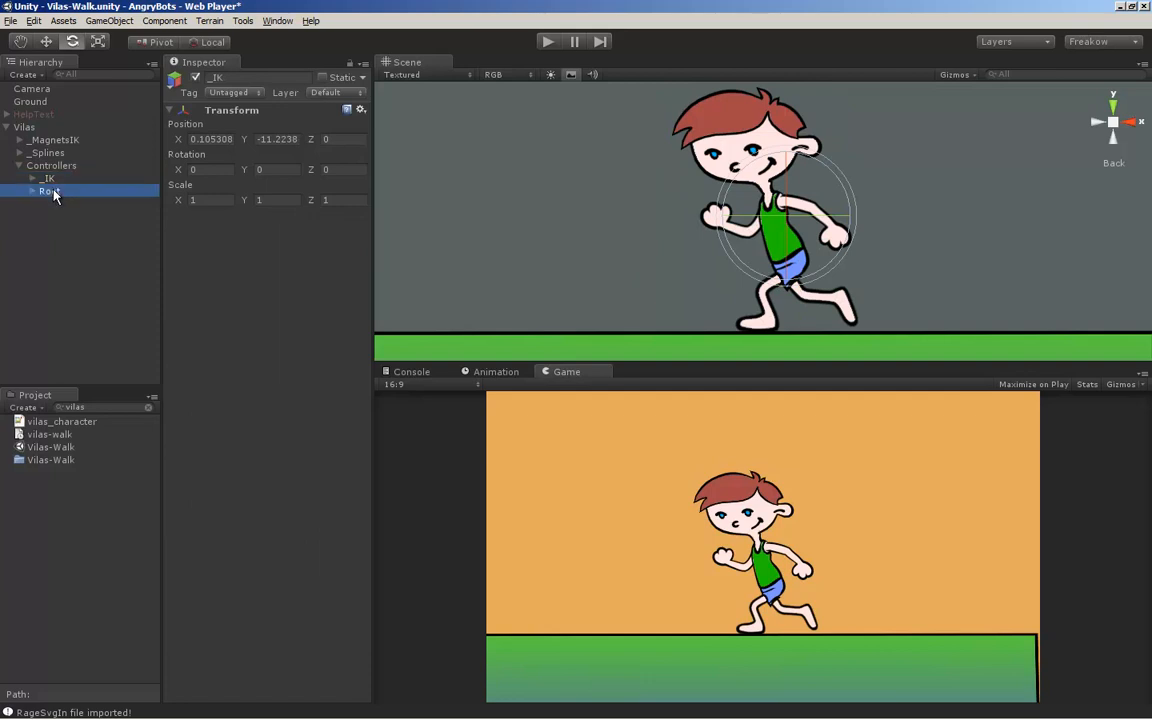
{"action": "left_click", "coordinate": [33, 192]}
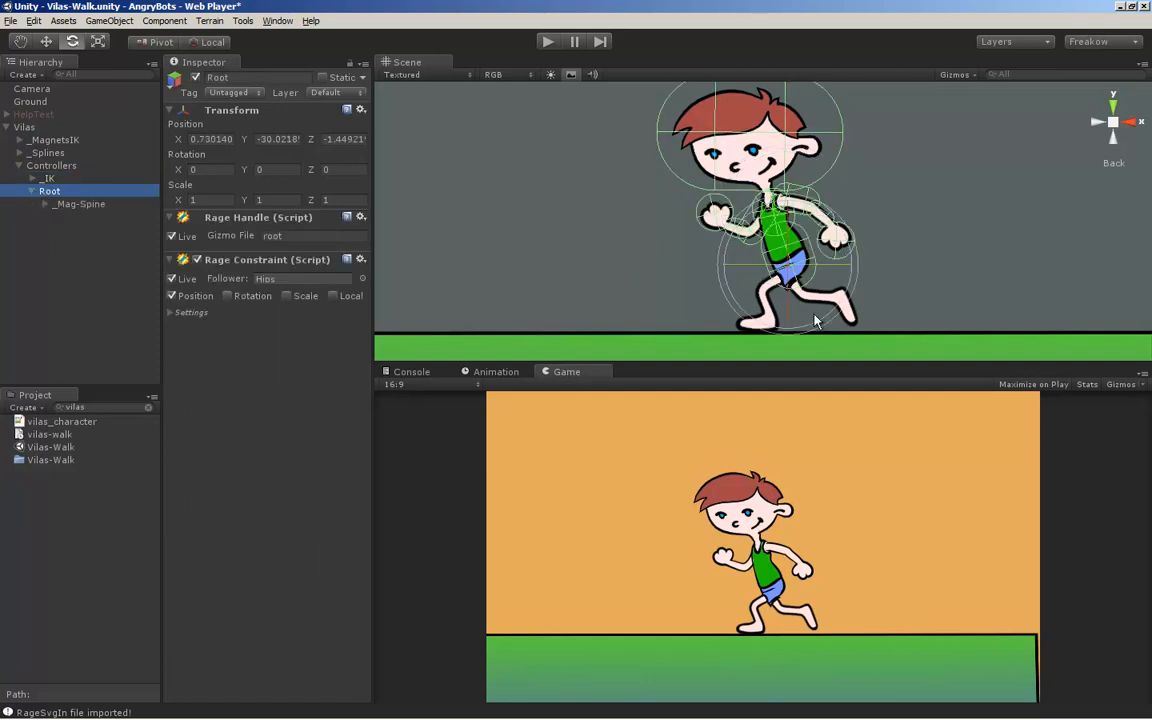
{"action": "left_click", "coordinate": [65, 206]}
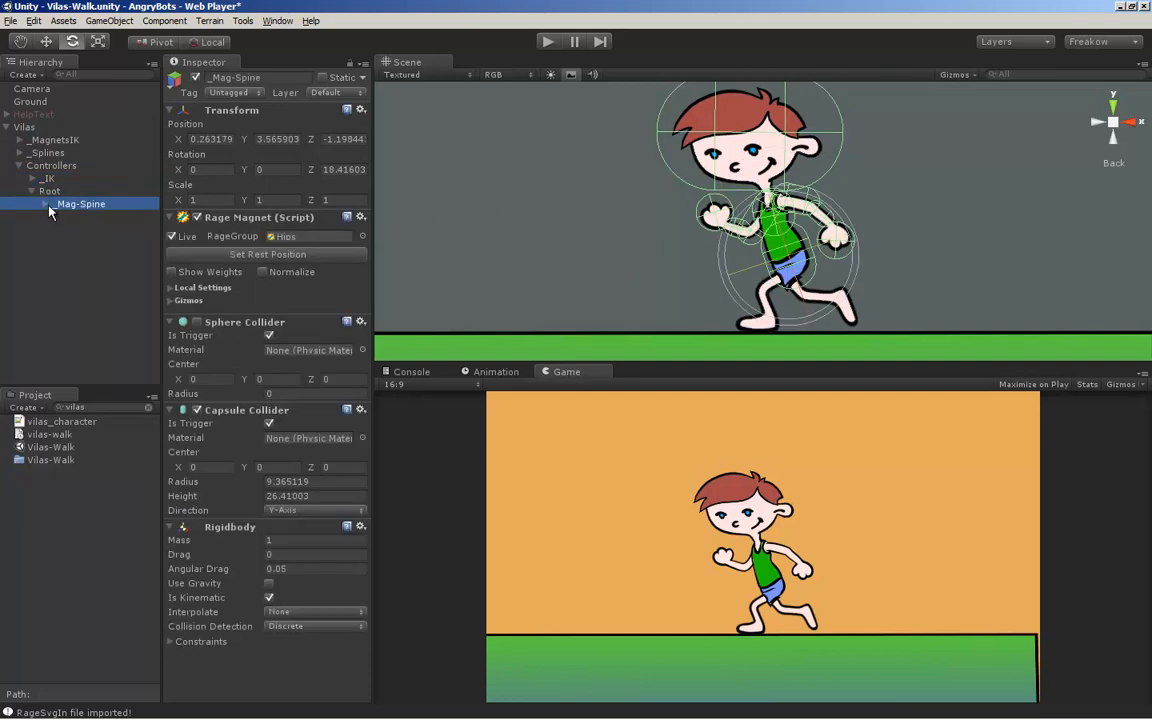
{"action": "left_click", "coordinate": [46, 205]}
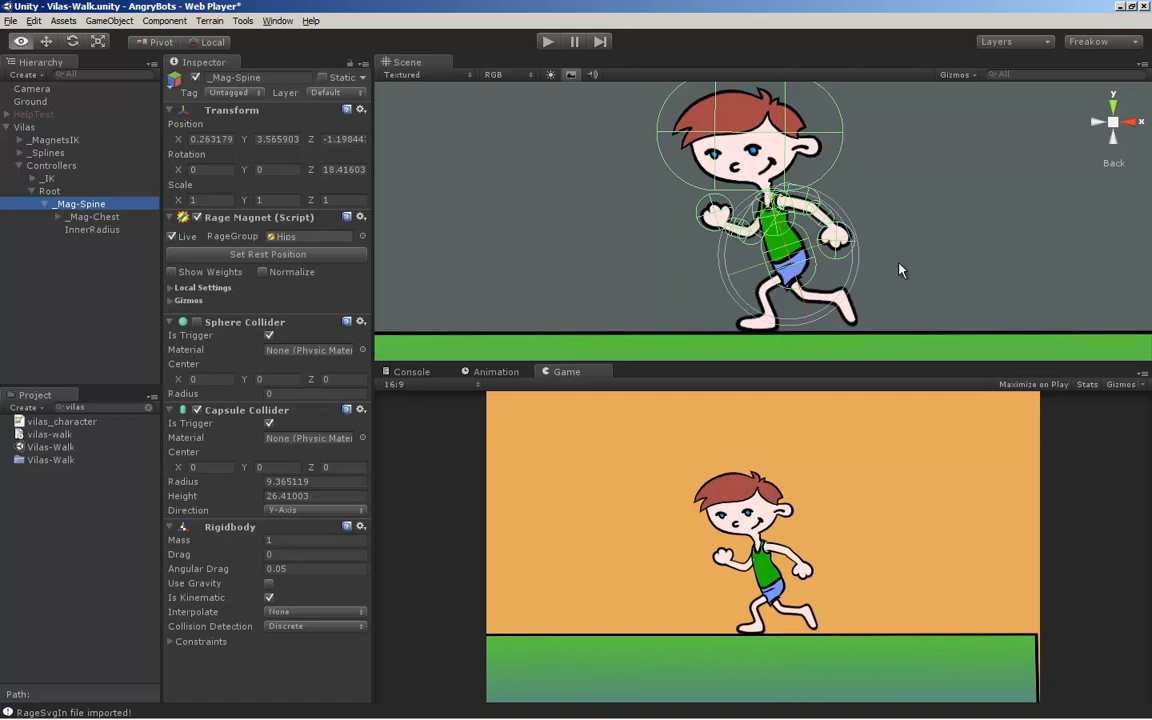
Turn on Show Weights for the _Mag-Spine magnet around the torso
{"action": "middle_click_drag", "start_coordinate": [764, 267], "coordinate": [738, 247], "text": "alt"}
{"action": "right_click_drag", "start_coordinate": [738, 247], "coordinate": [773, 265], "text": "alt"}
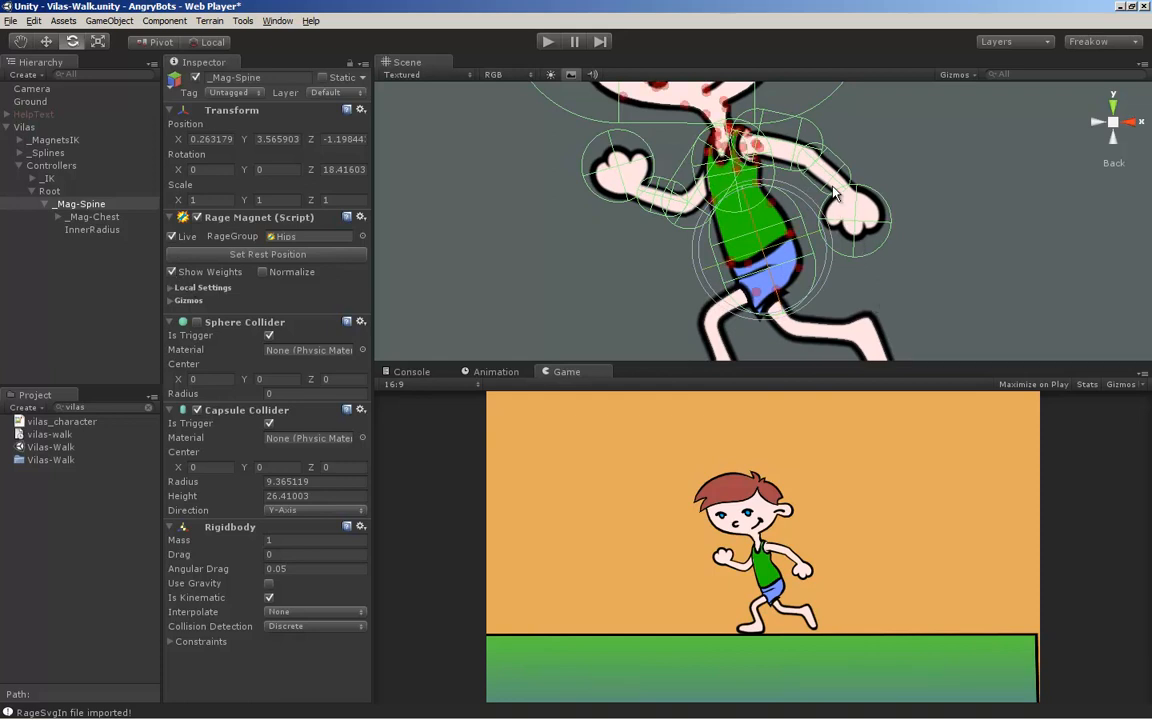
{"action": "mouse_move", "coordinate": [838, 188]}
{"action": "middle_mouse_down", "text": "alt"}
{"action": "mouse_move", "coordinate": [820, 272]}
{"action": "mouse_move", "coordinate": [829, 198]}
{"action": "middle_mouse_up", "text": "alt"}
{"action": "right_click_drag", "start_coordinate": [869, 196], "coordinate": [848, 200], "text": "alt"}
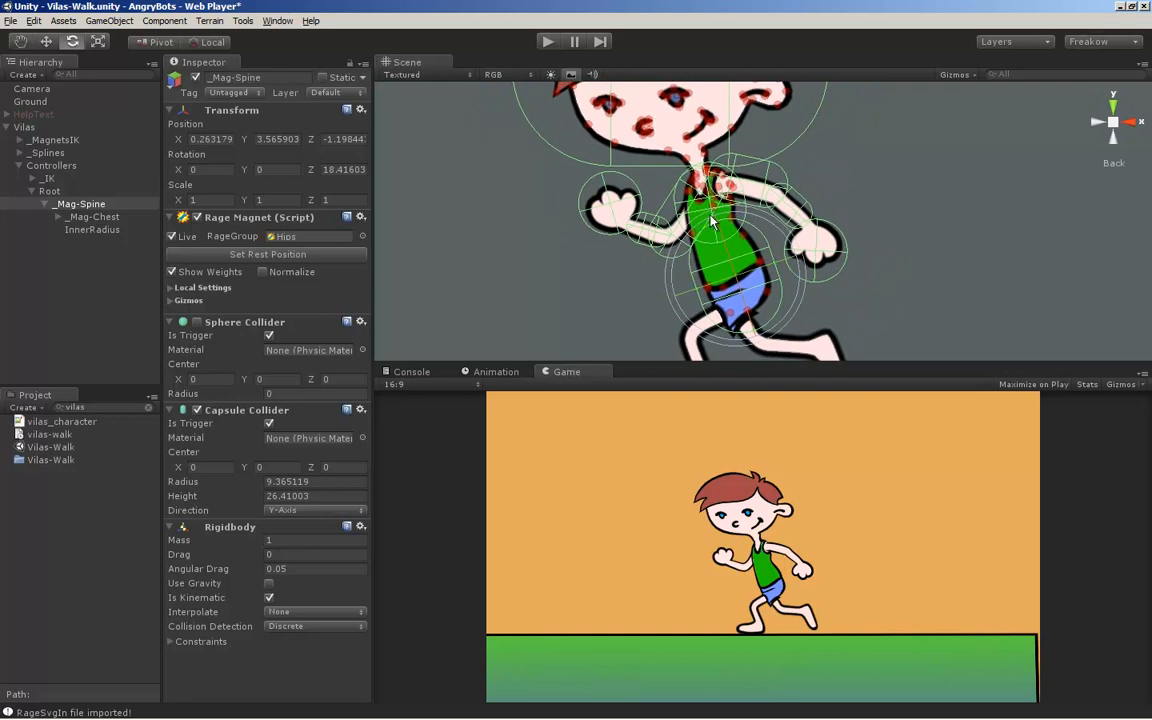
Locate the Hips RageGroup referenced by _Mag-Spine and compare the _Splines artwork branch with the Controllers branch
{"action": "left_click", "coordinate": [289, 238]}
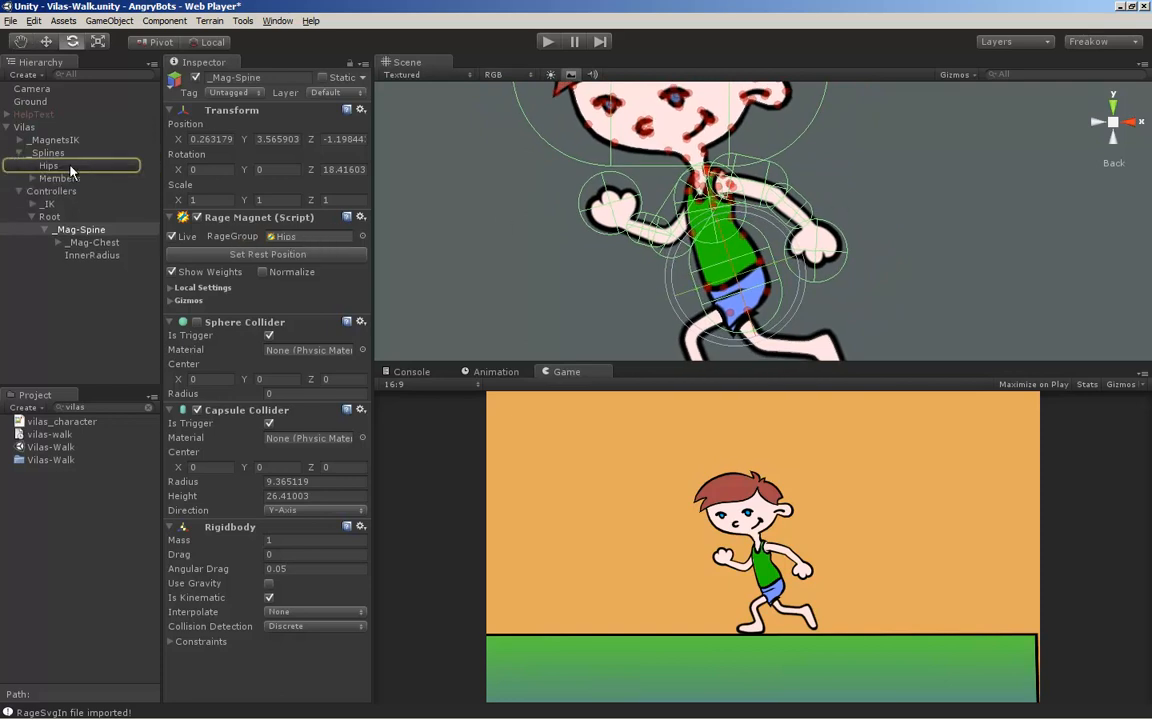
{"action": "left_click", "coordinate": [55, 165]}
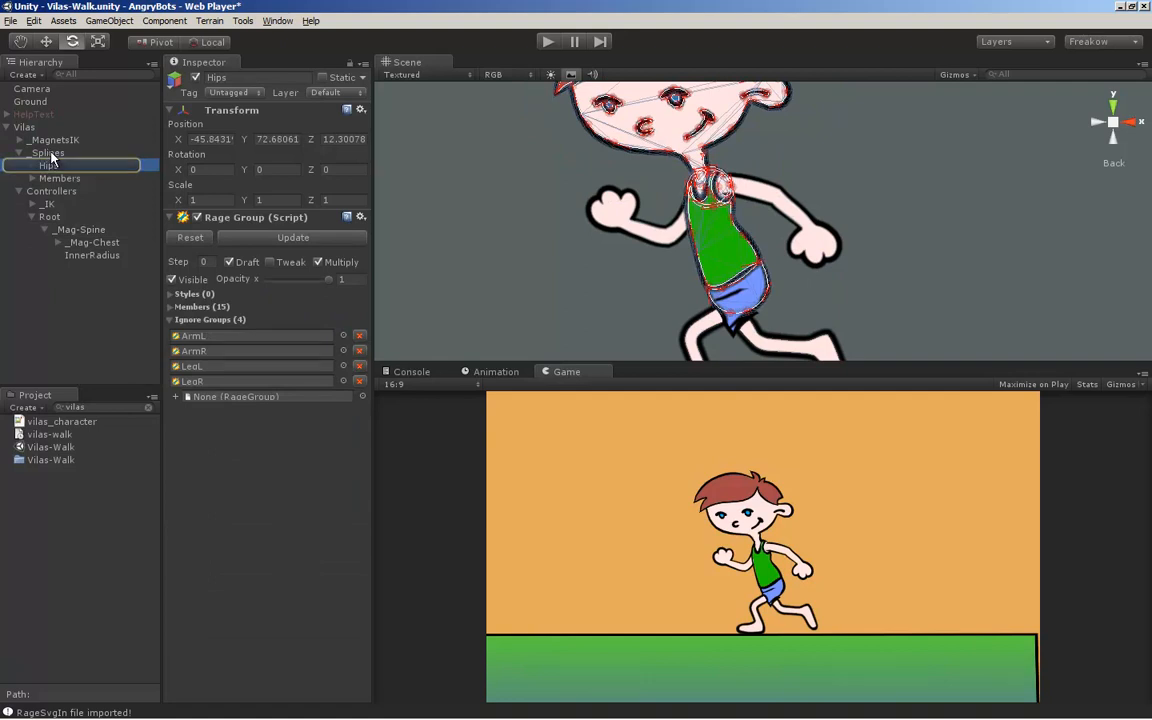
{"action": "left_click", "coordinate": [48, 153]}
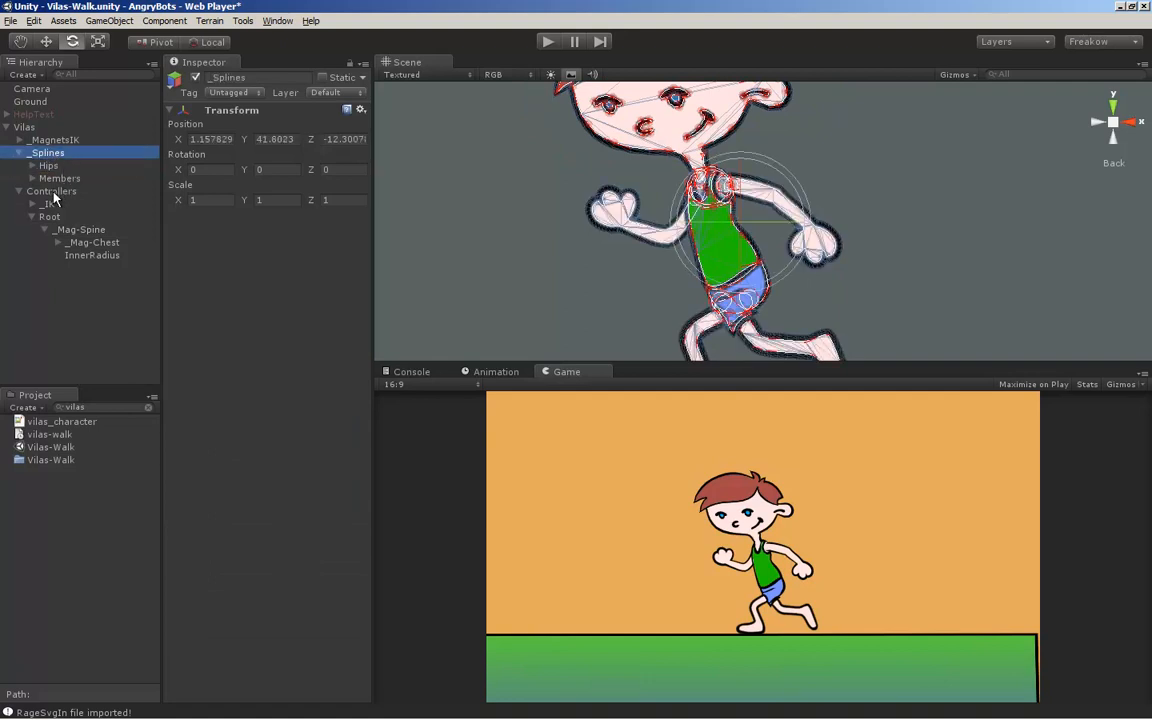
{"action": "left_click", "coordinate": [54, 195]}
{"action": "left_click", "coordinate": [56, 155]}
{"action": "middle_click_drag", "start_coordinate": [643, 303], "coordinate": [589, 257], "text": "alt"}
{"action": "scroll", "coordinate": [589, 257], "scroll_direction": "down", "scroll_amount": 3, "text": "alt"}
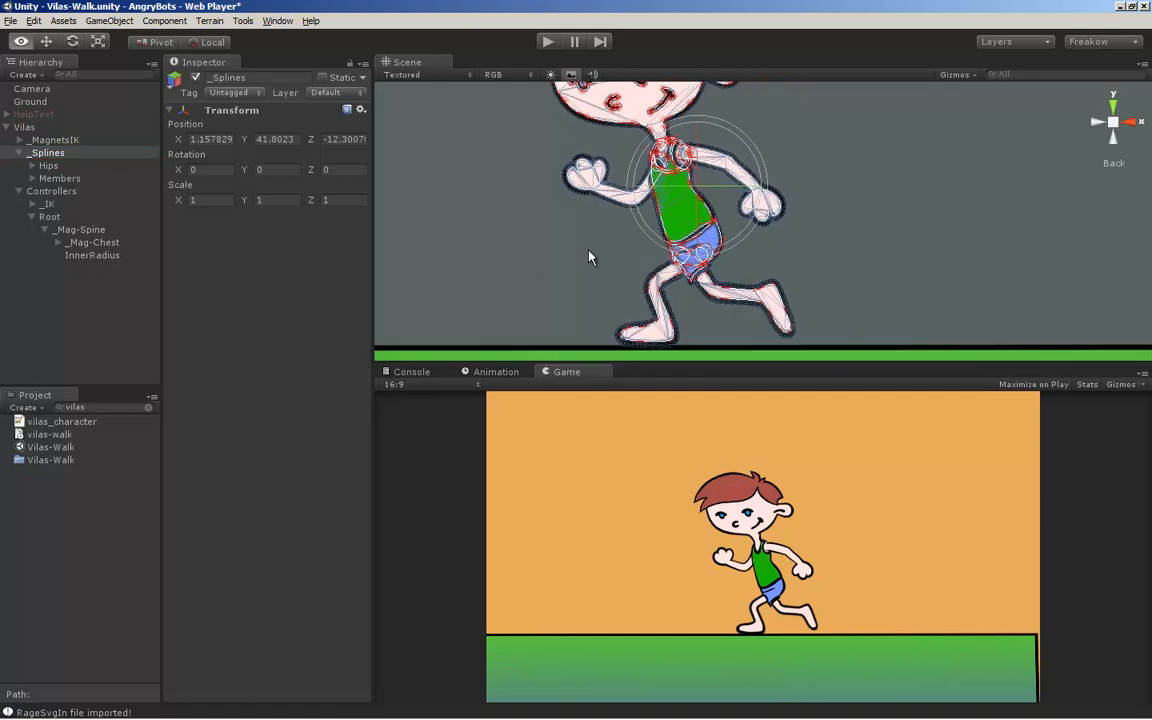
Examine the influence areas of the _Mag-Spine and _Mag-Chest magnets on the torso
{"action": "left_click", "coordinate": [90, 229]}
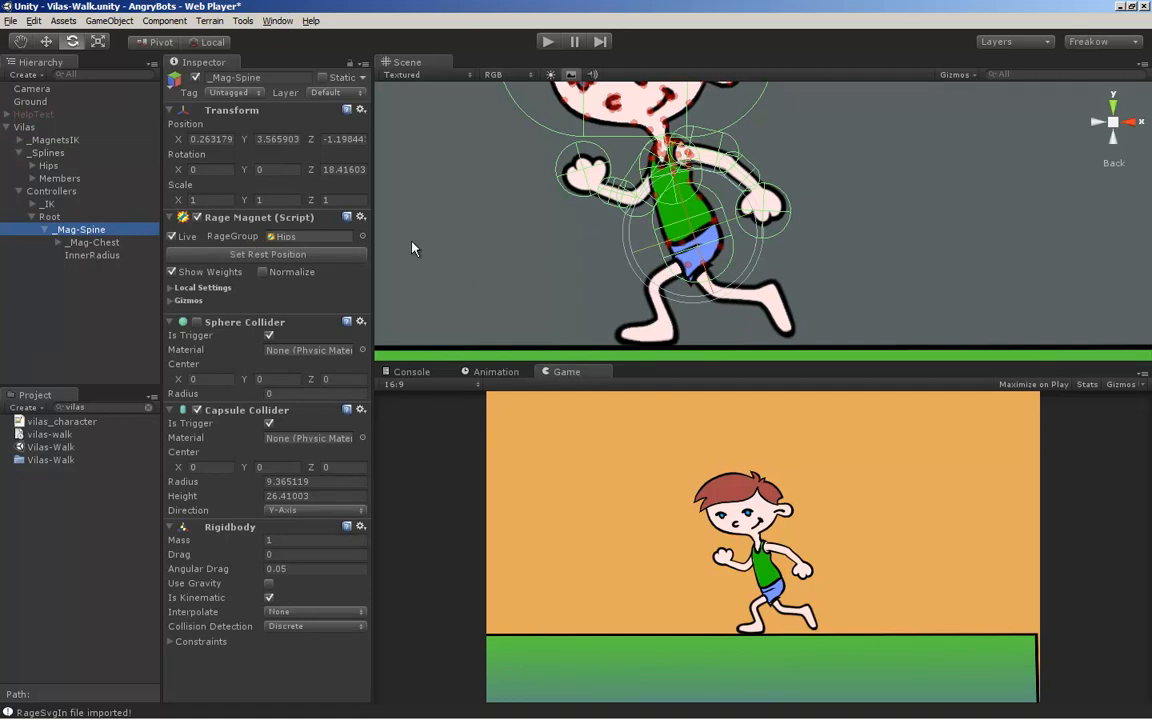
{"action": "left_click", "coordinate": [87, 244]}
{"action": "middle_click_drag", "start_coordinate": [814, 216], "coordinate": [812, 266]}
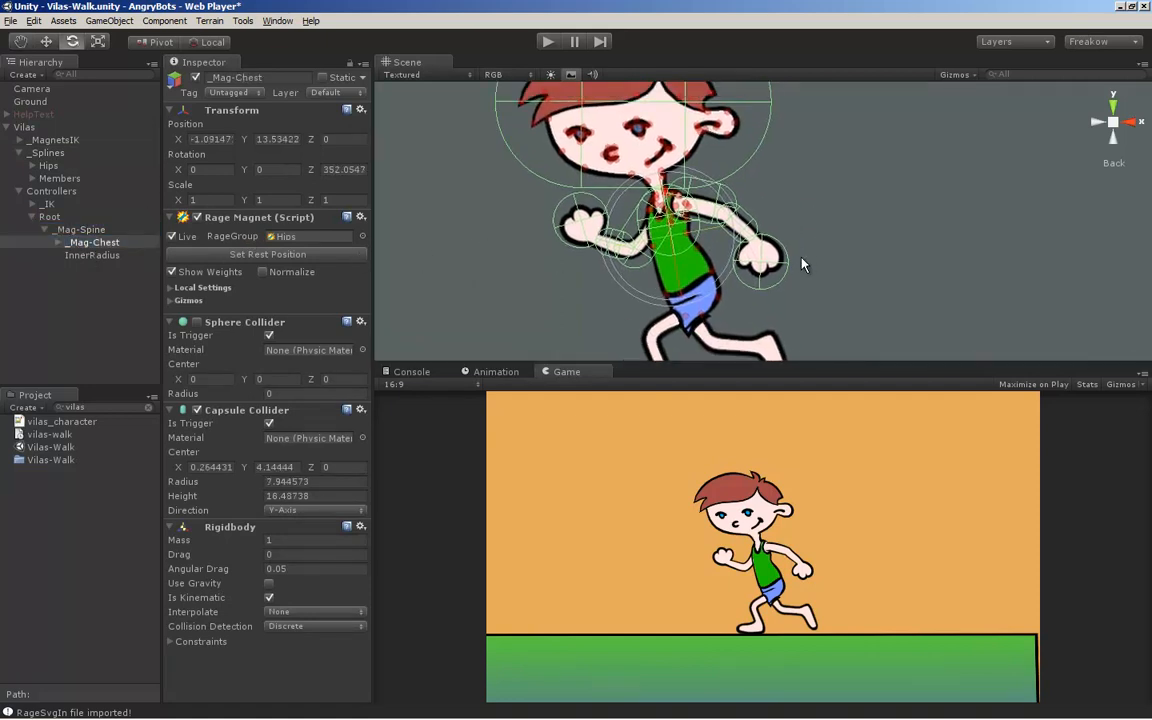
{"action": "left_click_drag", "start_coordinate": [725, 275], "coordinate": [774, 217]}
{"action": "left_click", "coordinate": [774, 217]}
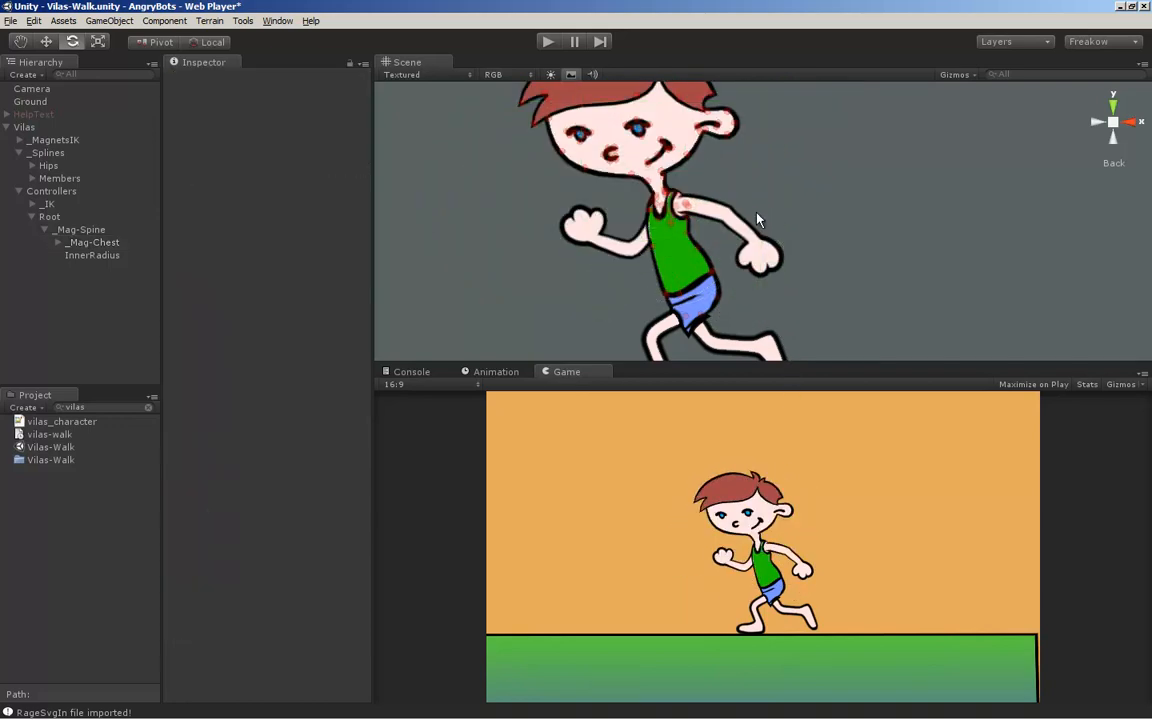
Inspect the left arm's Skin_Arm spline and the arm magnets under _Mag-Chest, including _Mag-ArmR
{"action": "left_click", "coordinate": [737, 219]}
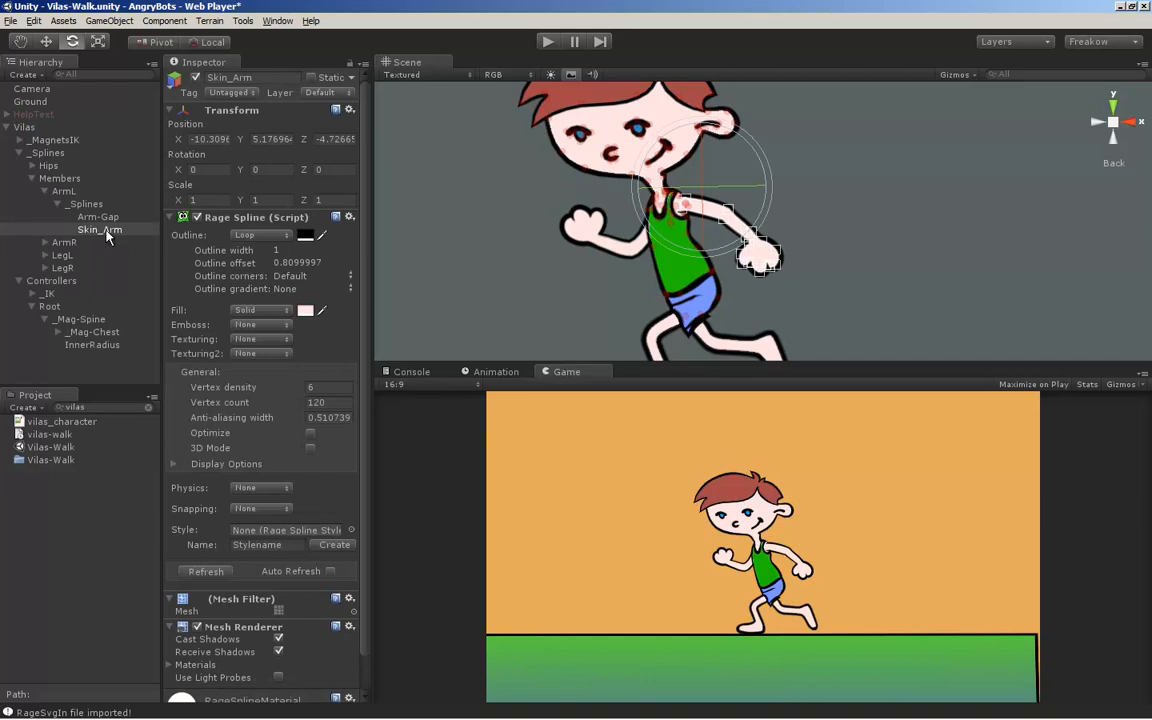
{"action": "left_click", "coordinate": [60, 333]}
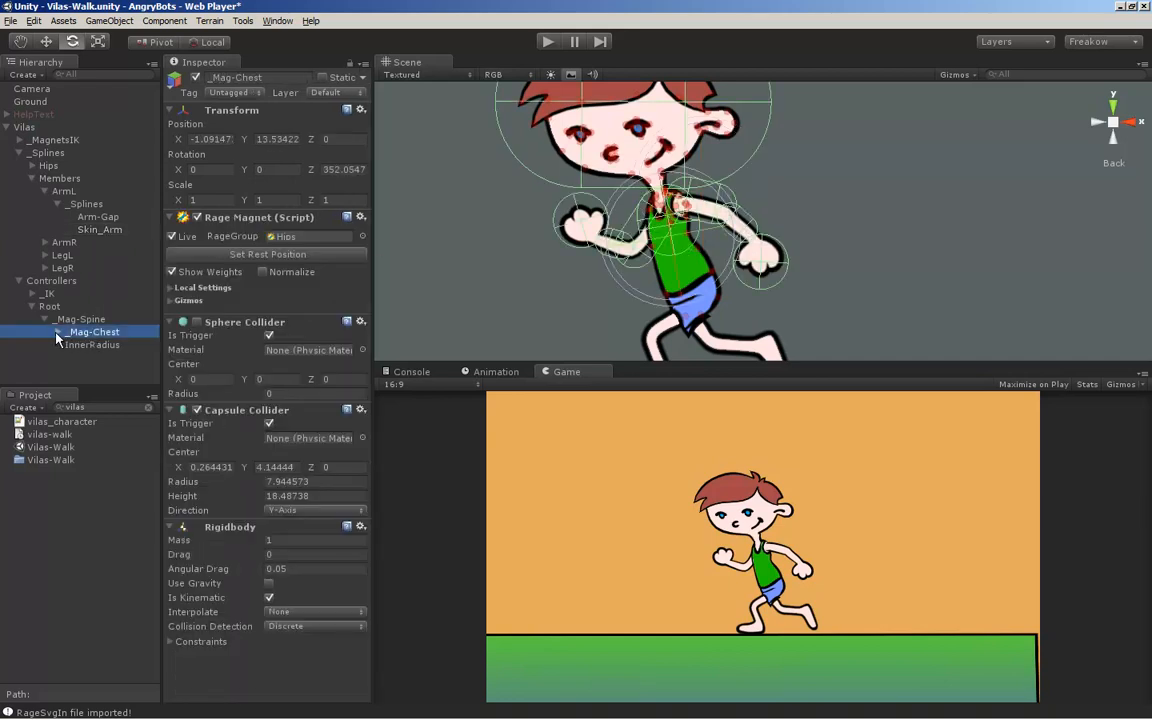
{"action": "left_click", "coordinate": [57, 334]}
{"action": "scroll", "coordinate": [62, 339], "scroll_direction": "down", "scroll_amount": 1}
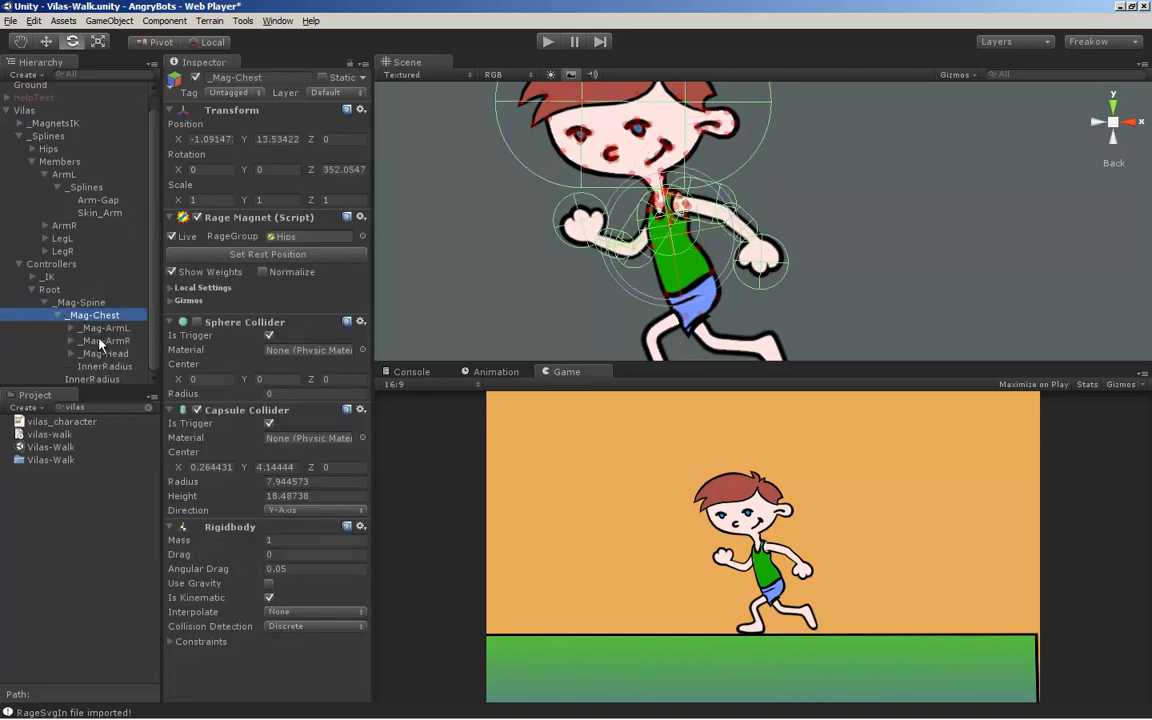
{"action": "left_click", "coordinate": [95, 341]}
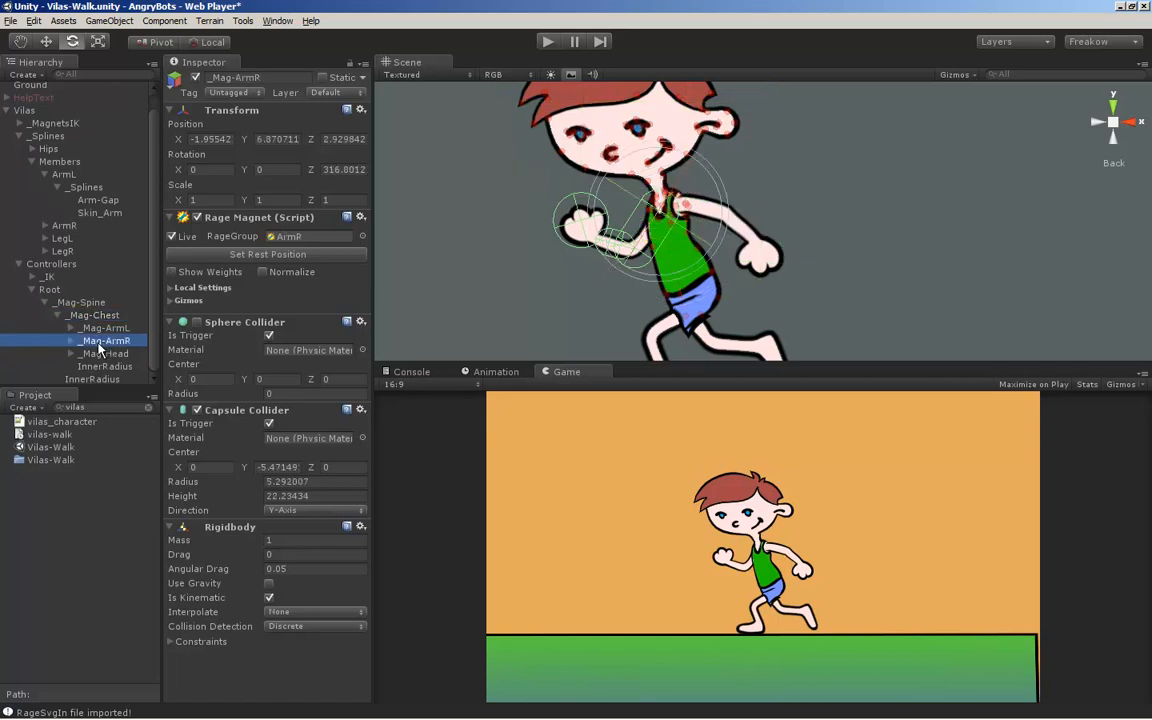
{"action": "left_click", "coordinate": [80, 315]}
Try rotating the _Mag-ArmL magnet and its child _Mag-ForearmL, undoing each rotation
{"action": "left_click", "coordinate": [80, 328]}
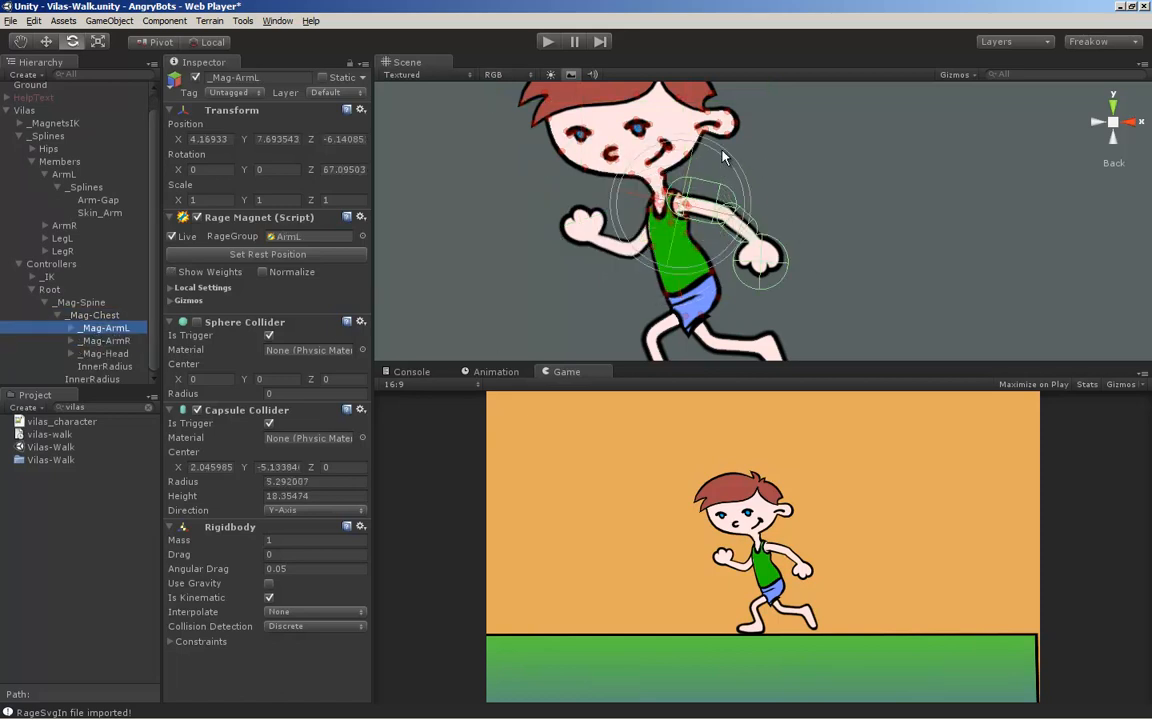
{"action": "left_click_drag", "start_coordinate": [728, 166], "coordinate": [747, 220]}
{"action": "key", "text": "ctrl+z"}
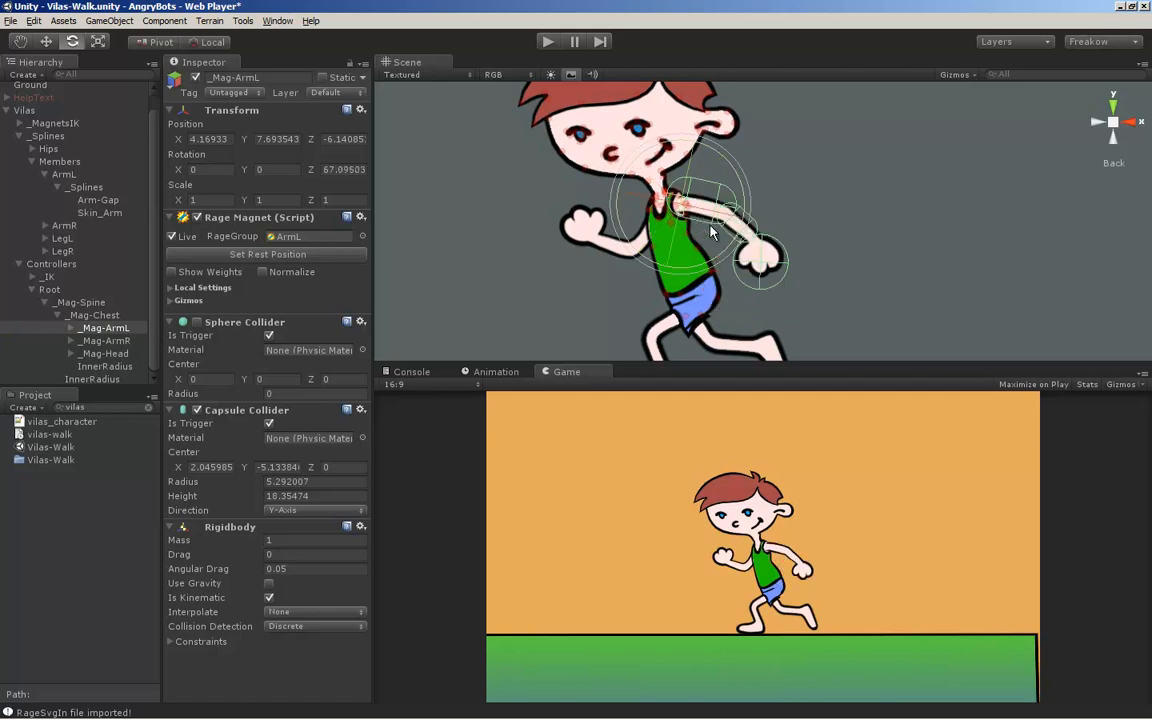
{"action": "left_click", "coordinate": [69, 328]}
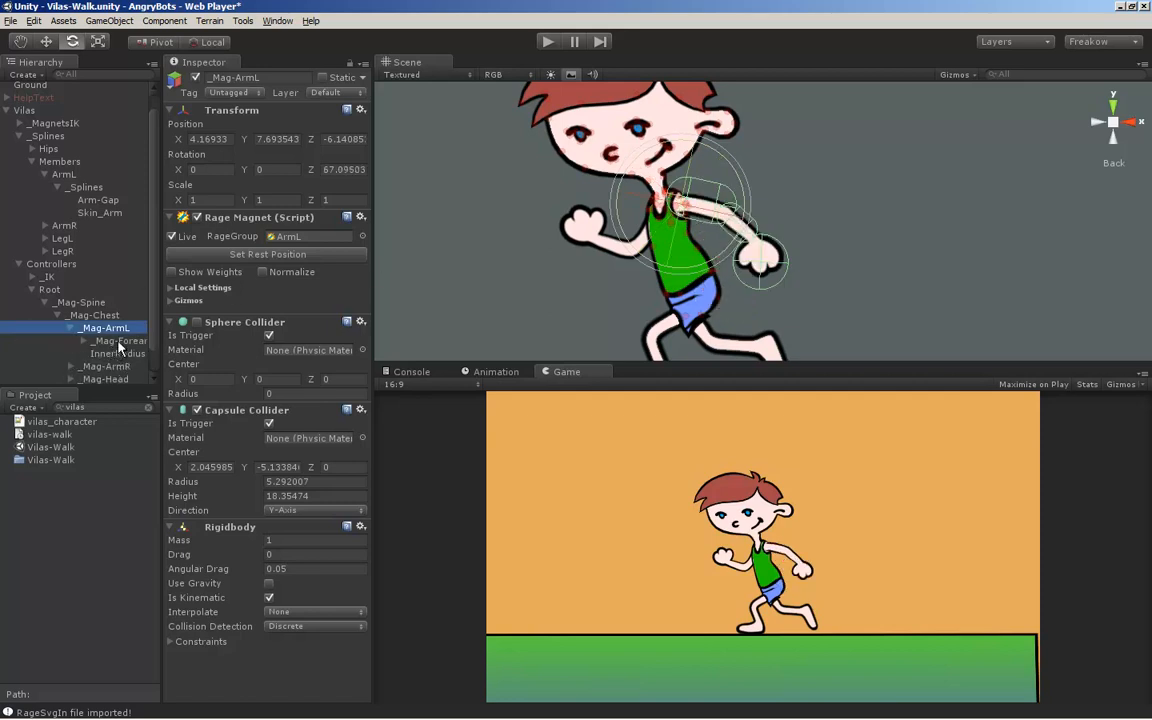
{"action": "left_click", "coordinate": [118, 341]}
{"action": "left_click_drag", "start_coordinate": [763, 158], "coordinate": [886, 427]}
{"action": "key", "text": "ctrl+z"}
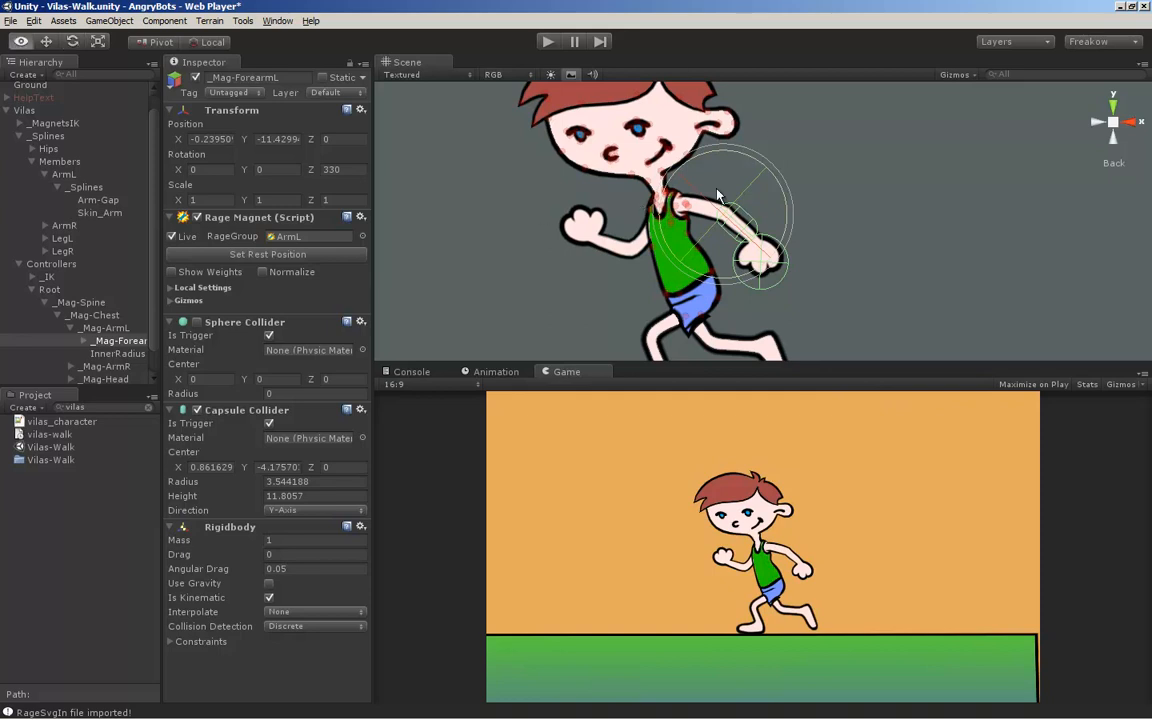
Expand the _IK controllers and examine the settings of the _IK-LegL handle and its BallL-controller child
{"action": "middle_click_drag", "start_coordinate": [762, 253], "coordinate": [733, 241], "text": "alt"}
{"action": "key", "text": "alt"}
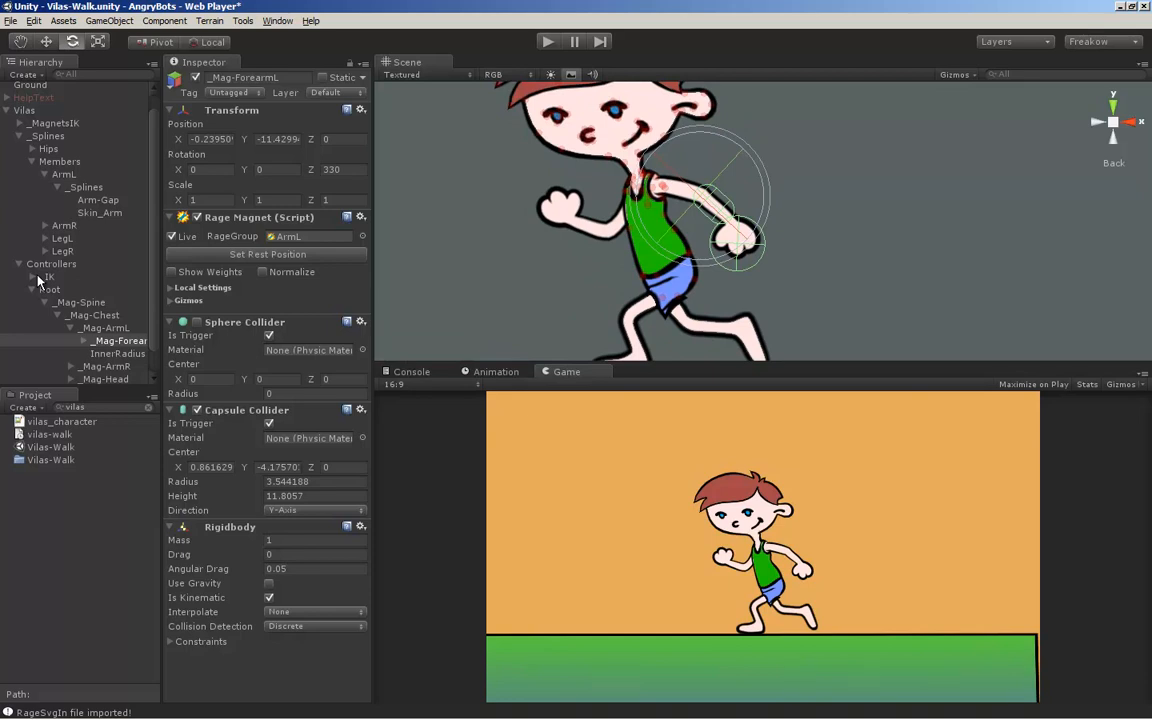
{"action": "middle_click_drag", "start_coordinate": [712, 280], "coordinate": [672, 216]}
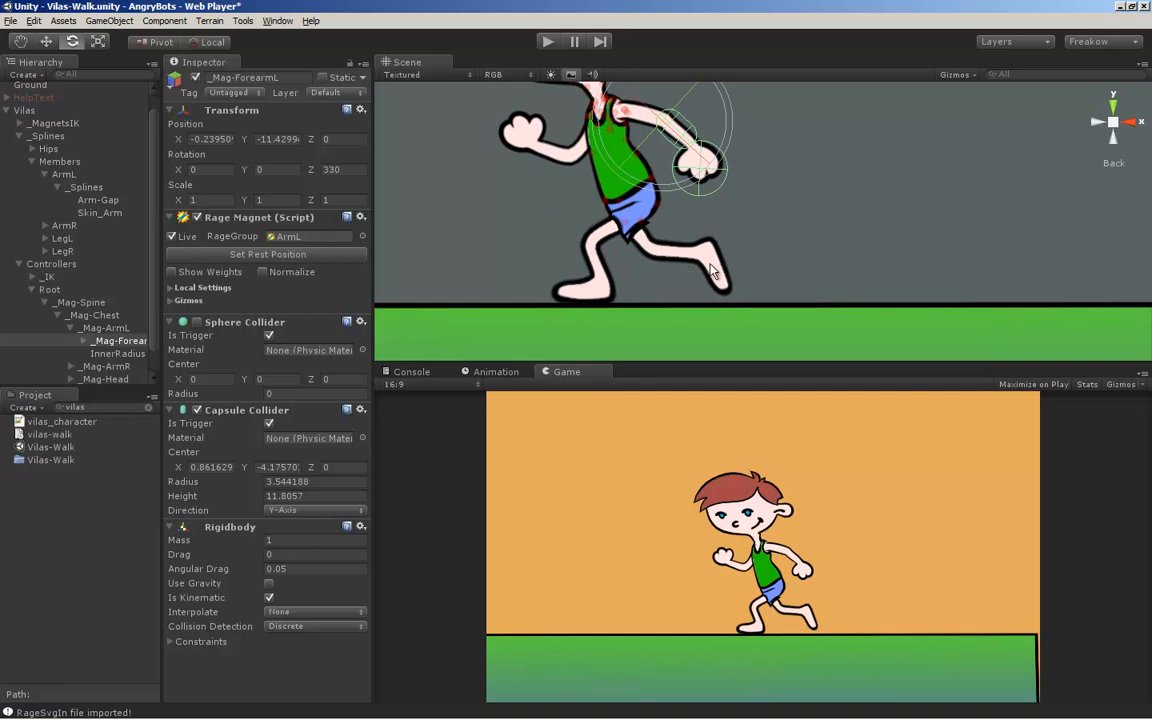
{"action": "left_click_drag", "start_coordinate": [153, 319], "coordinate": [157, 337]}
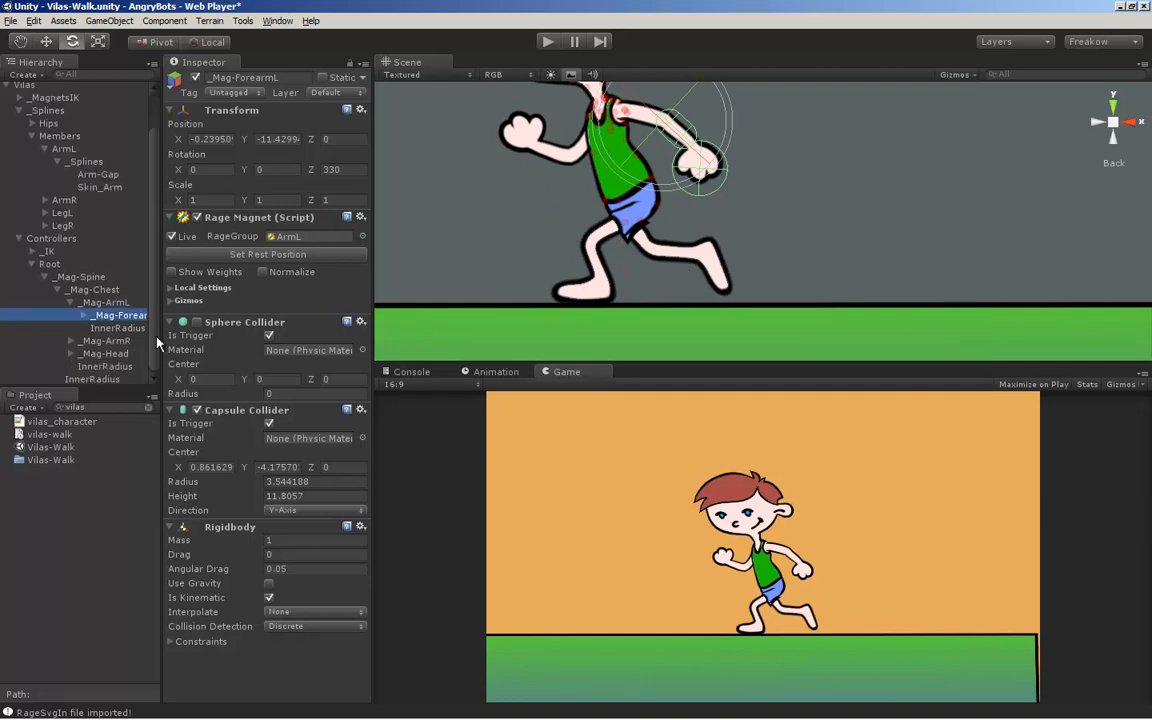
{"action": "left_click", "coordinate": [33, 251]}
{"action": "left_click", "coordinate": [70, 264]}
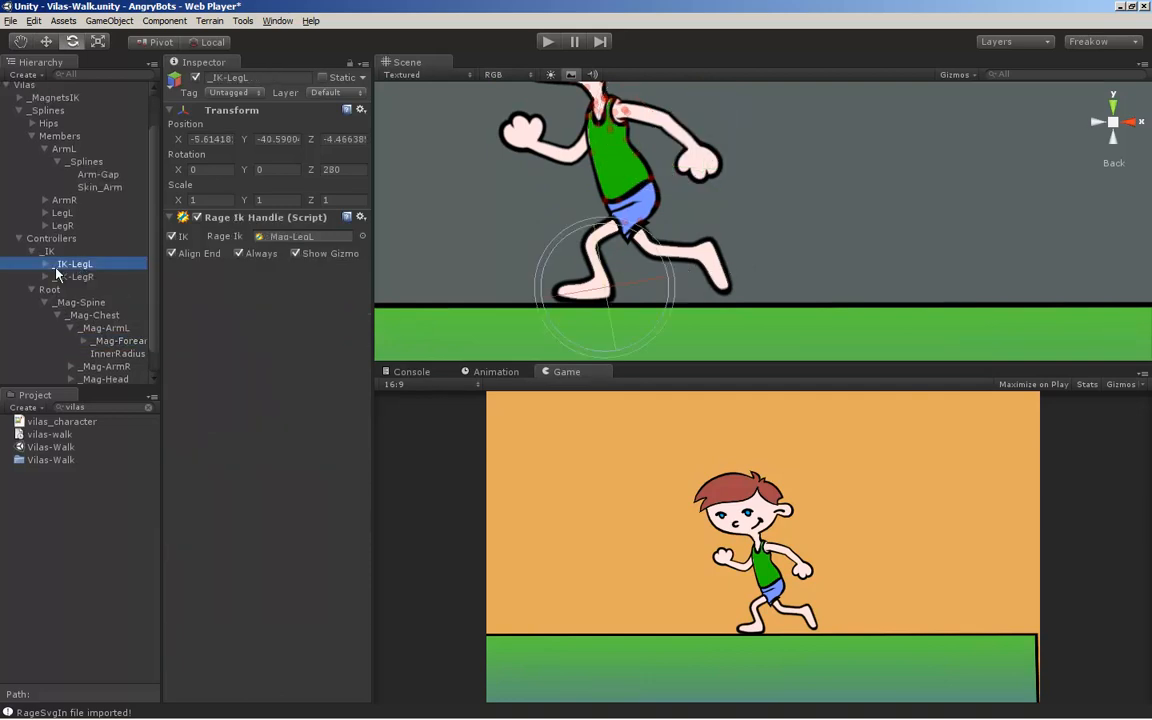
{"action": "left_click", "coordinate": [46, 264]}
{"action": "left_click", "coordinate": [91, 278]}
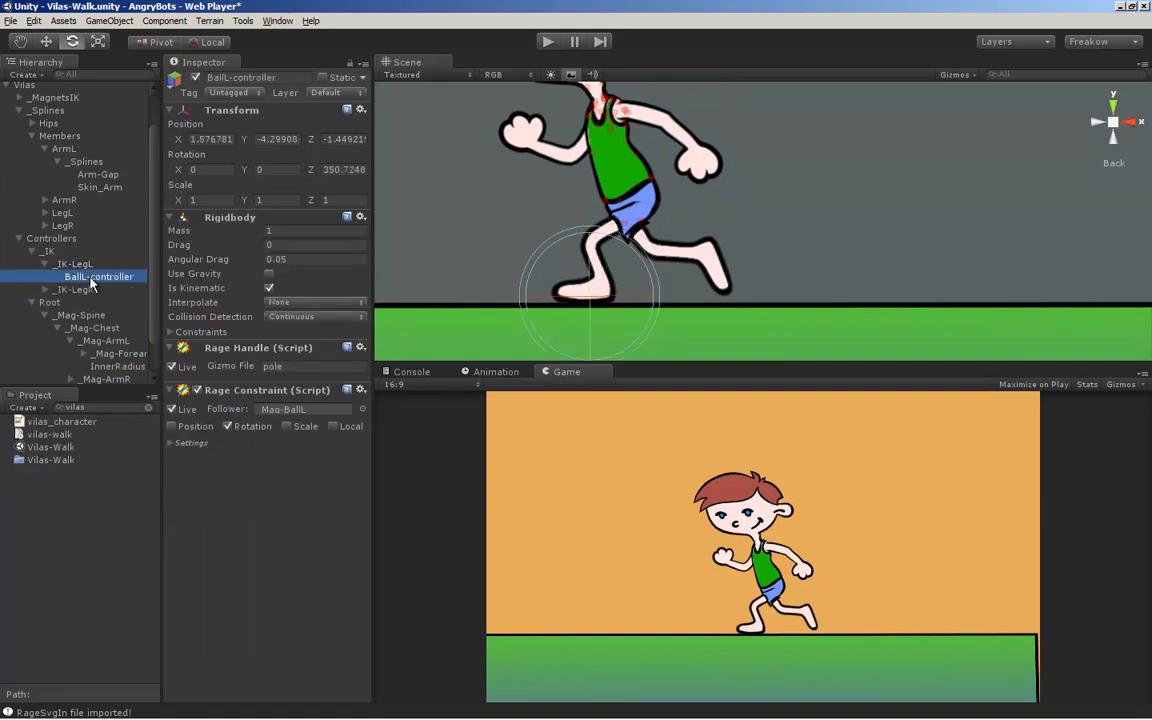
Move the _IK-LegL handle slightly forward and up to reposition the left foot
{"action": "left_click", "coordinate": [81, 266]}
{"action": "middle_click_drag", "start_coordinate": [693, 276], "coordinate": [738, 284], "text": "alt"}
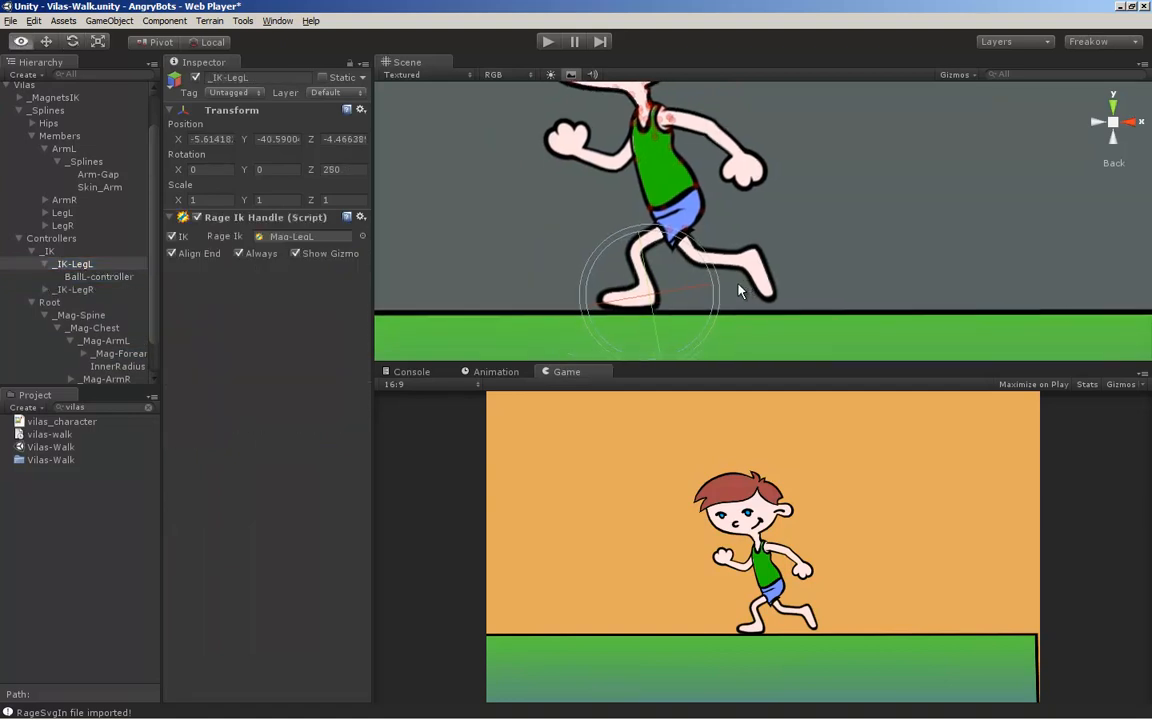
{"action": "key", "text": "w"}
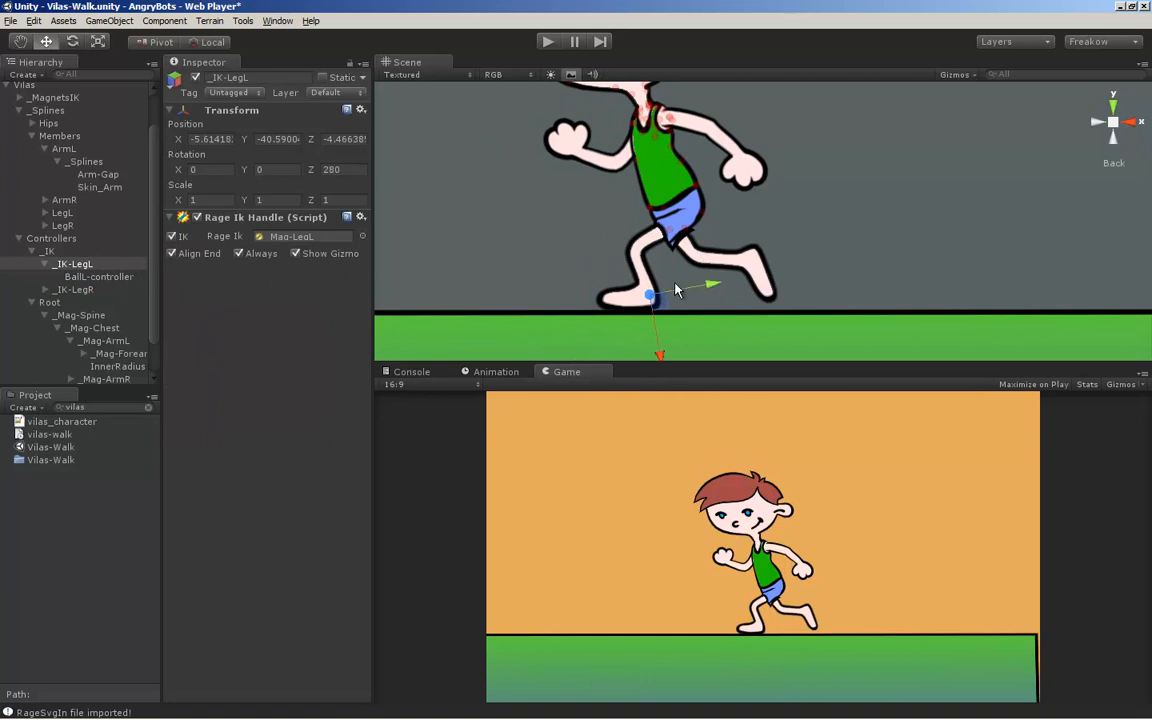
{"action": "mouse_move", "coordinate": [651, 297]}
{"action": "left_mouse_down"}
{"action": "mouse_move", "coordinate": [615, 258]}
{"action": "mouse_move", "coordinate": [688, 306]}
{"action": "mouse_move", "coordinate": [641, 296]}
{"action": "left_mouse_up"}
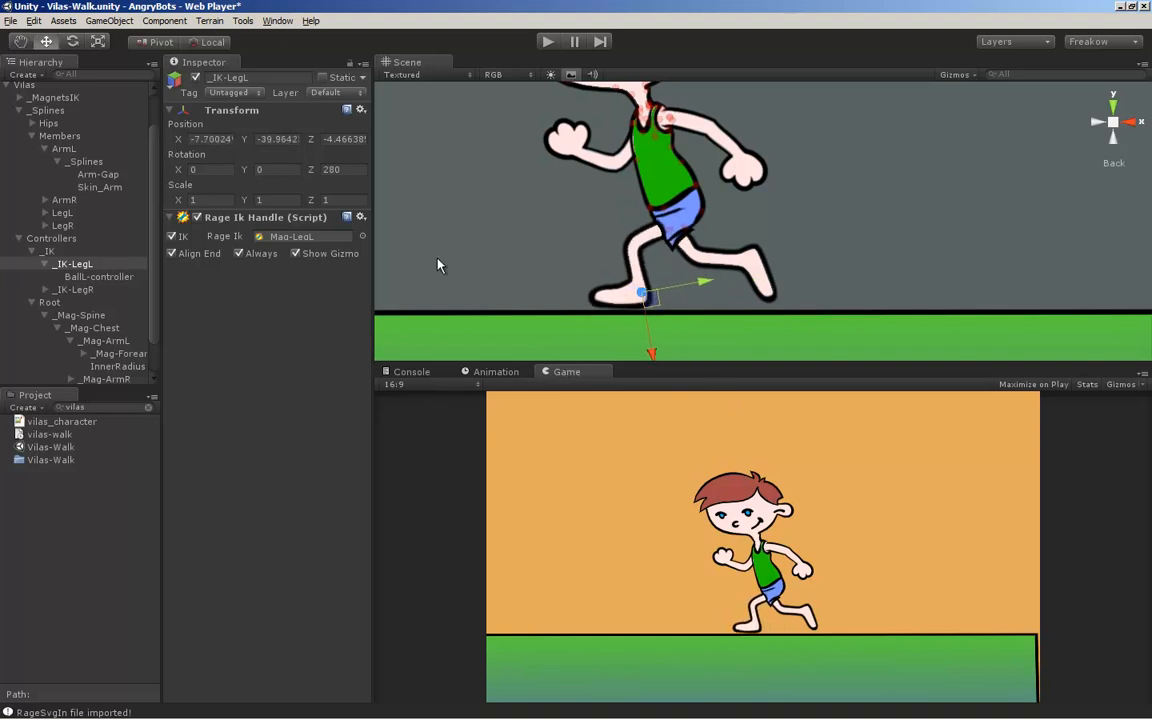
Locate the _Mag-LegL magnet linked to _IK-LegL and inspect its Rage Ik joints and child magnet hierarchy
{"action": "left_click", "coordinate": [289, 237]}
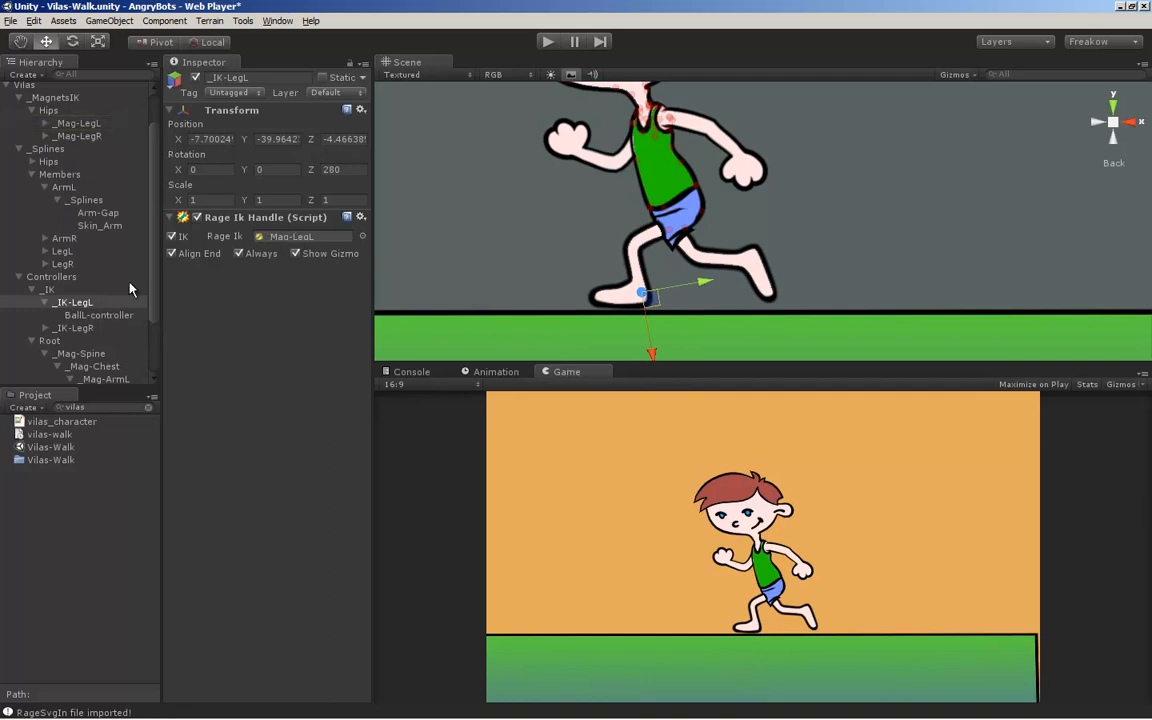
{"action": "left_click", "coordinate": [65, 124]}
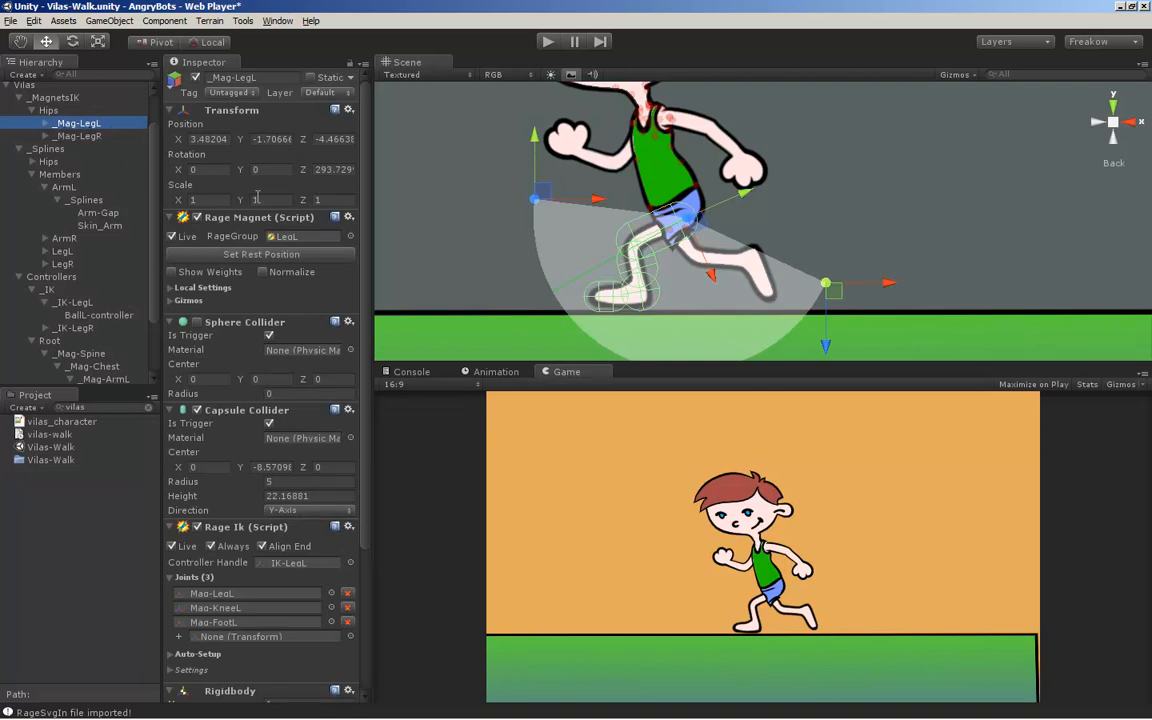
{"action": "scroll", "coordinate": [283, 591], "scroll_direction": "down", "scroll_amount": 1}
{"action": "scroll", "coordinate": [283, 591], "scroll_direction": "down", "scroll_amount": 2}
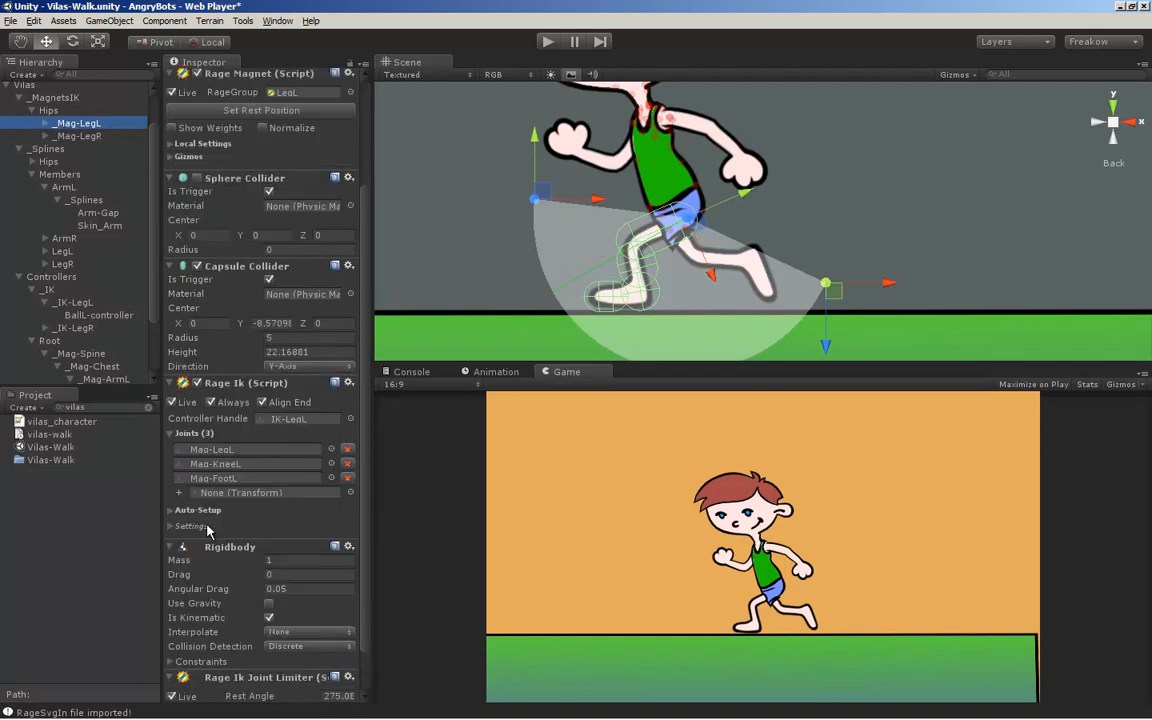
{"action": "left_click", "coordinate": [46, 123]}
{"action": "left_click", "coordinate": [58, 137]}
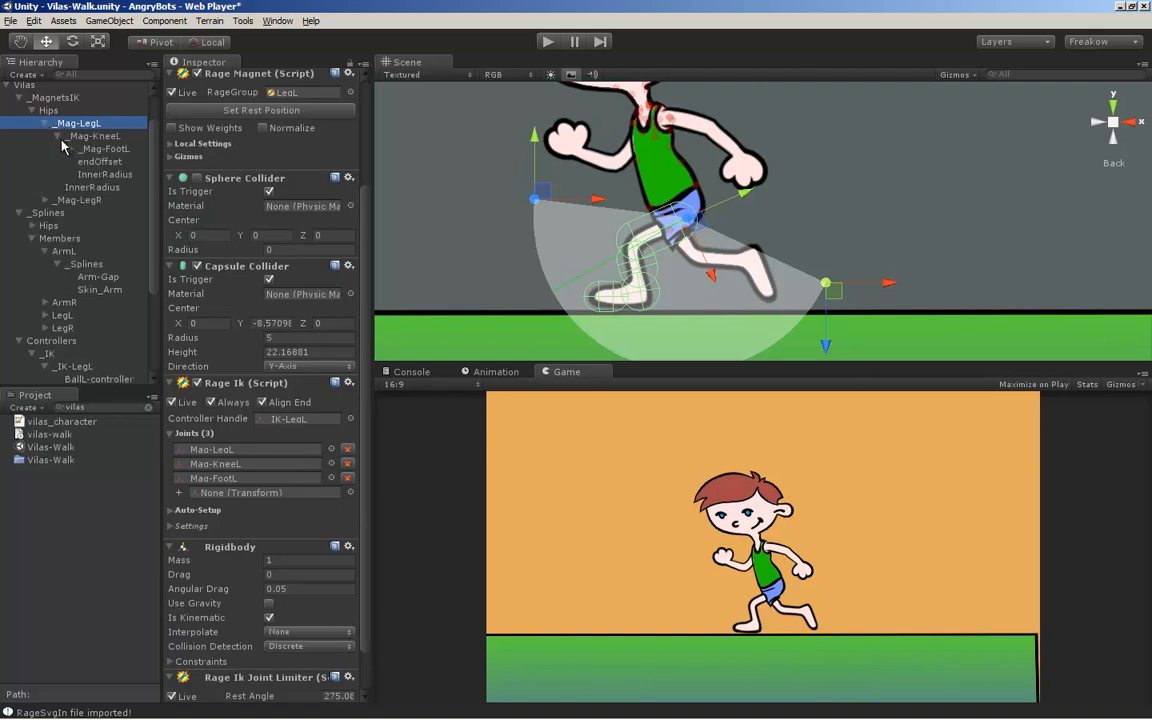
{"action": "left_click", "coordinate": [72, 149]}
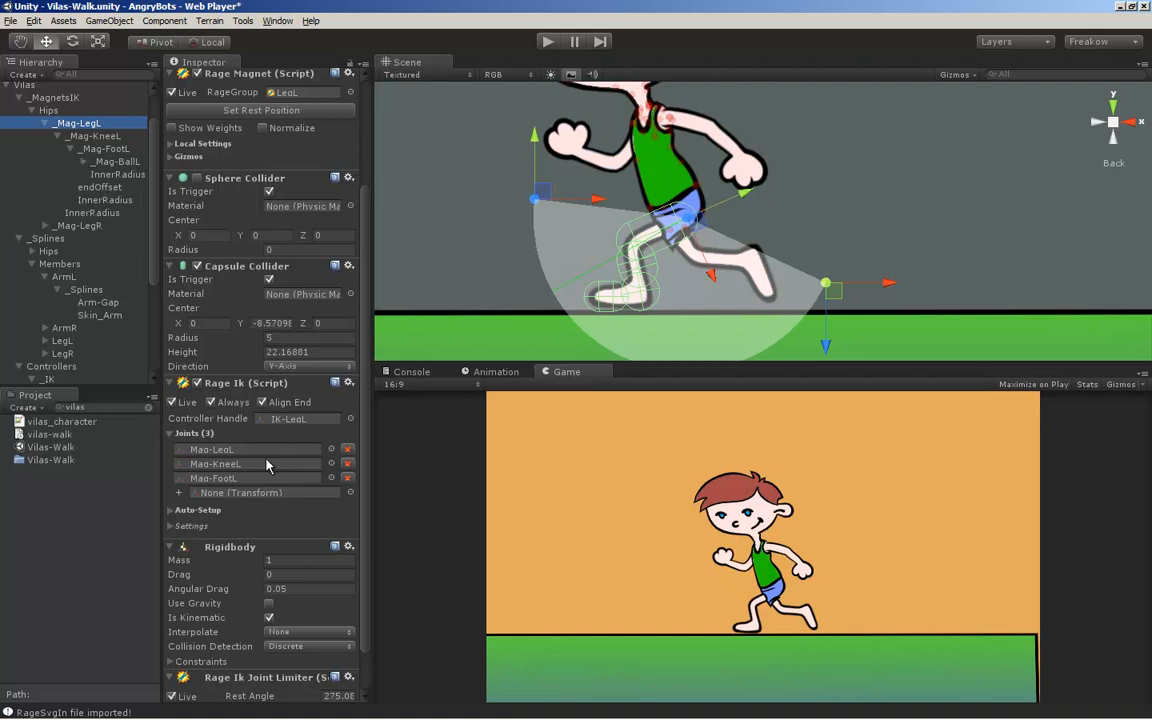
Examine the Rage Ik Auto-Setup options of _Mag-LegL and the endOffset object used as its end joint
{"action": "left_click", "coordinate": [177, 511]}
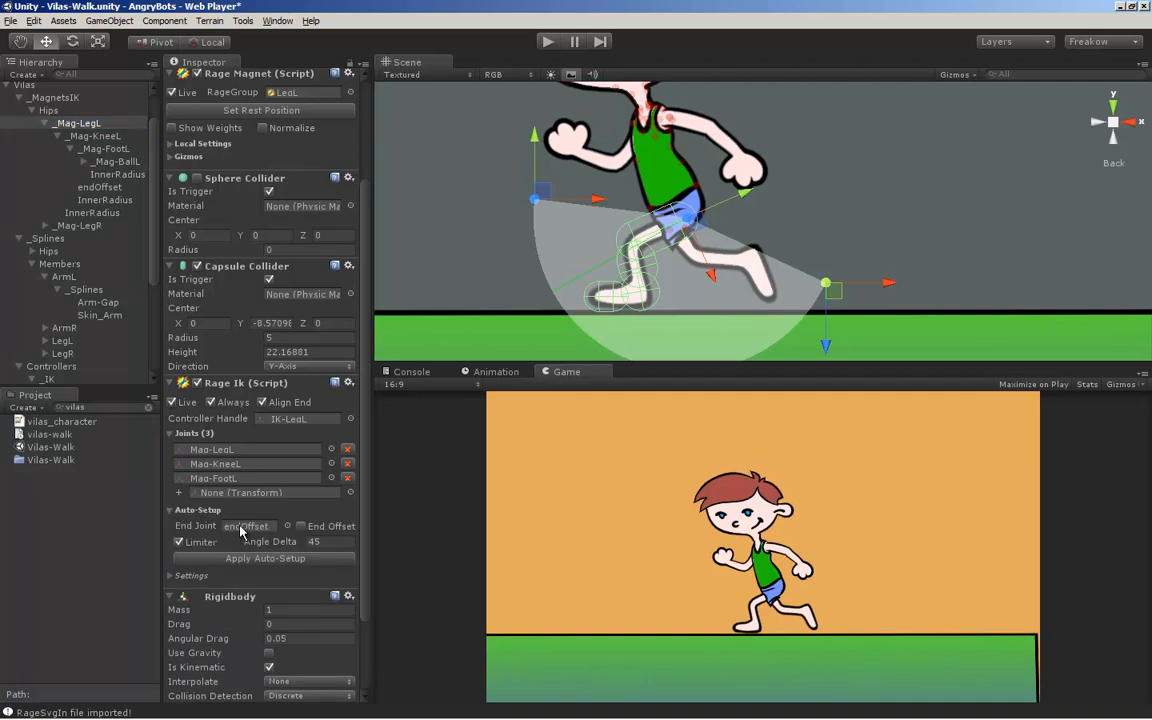
{"action": "left_click", "coordinate": [98, 188]}
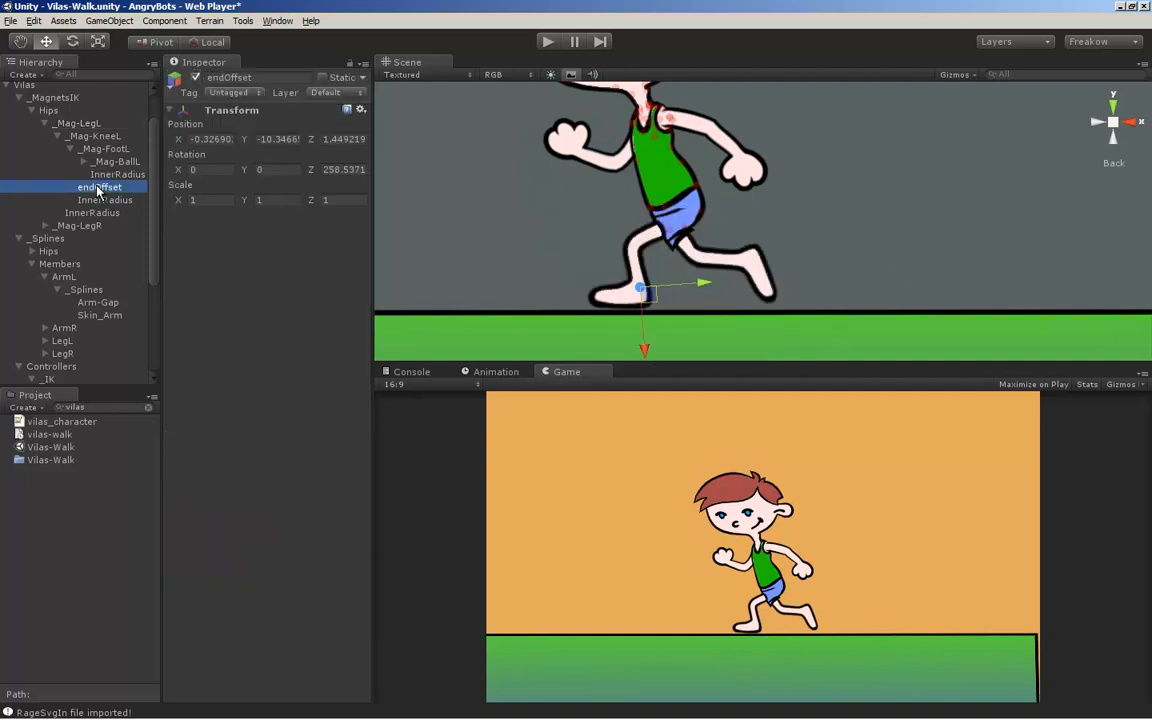
{"action": "left_click", "coordinate": [78, 122]}
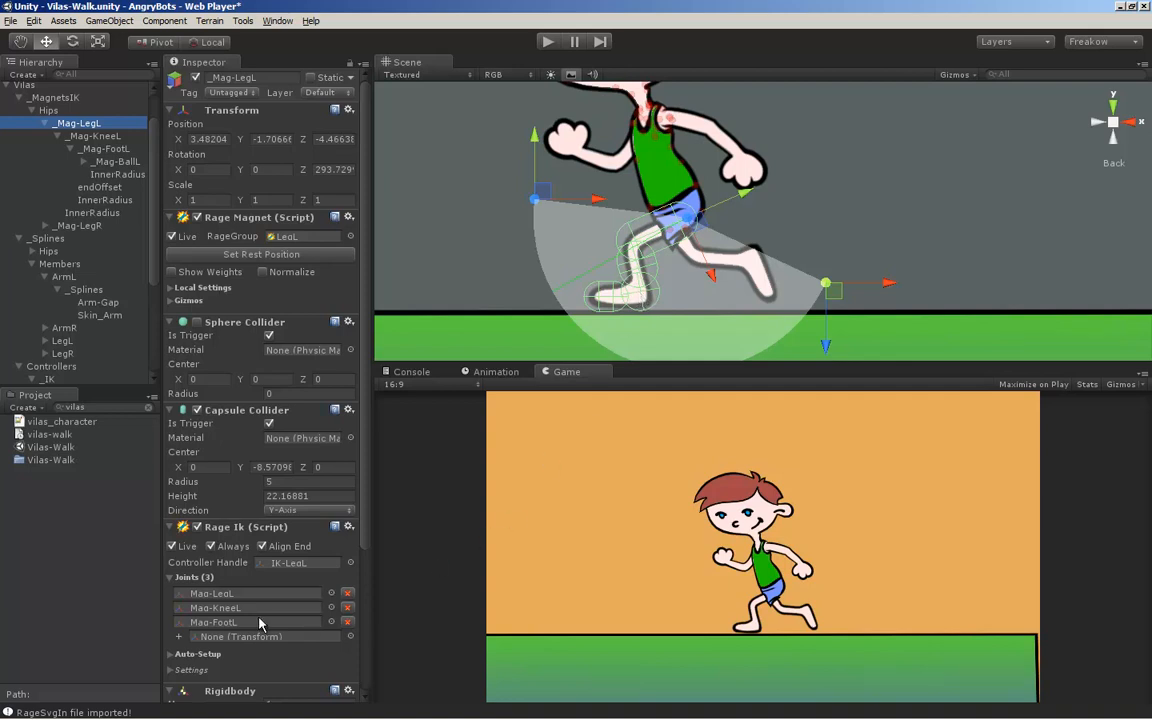
{"action": "scroll", "coordinate": [200, 580], "scroll_direction": "down", "scroll_amount": 5}
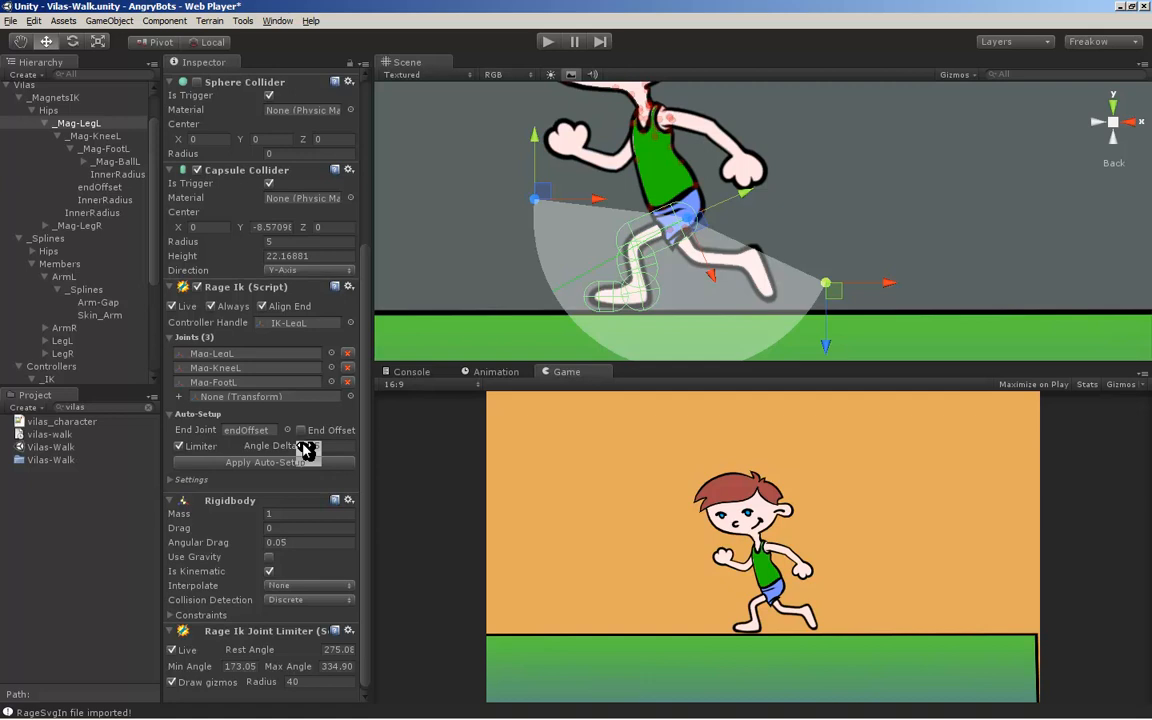
Adjust the _Mag-KneeL joint limiter to a minimum angle of about 284.7 and a maximum angle of about 63.6
{"action": "left_click", "coordinate": [90, 125]}
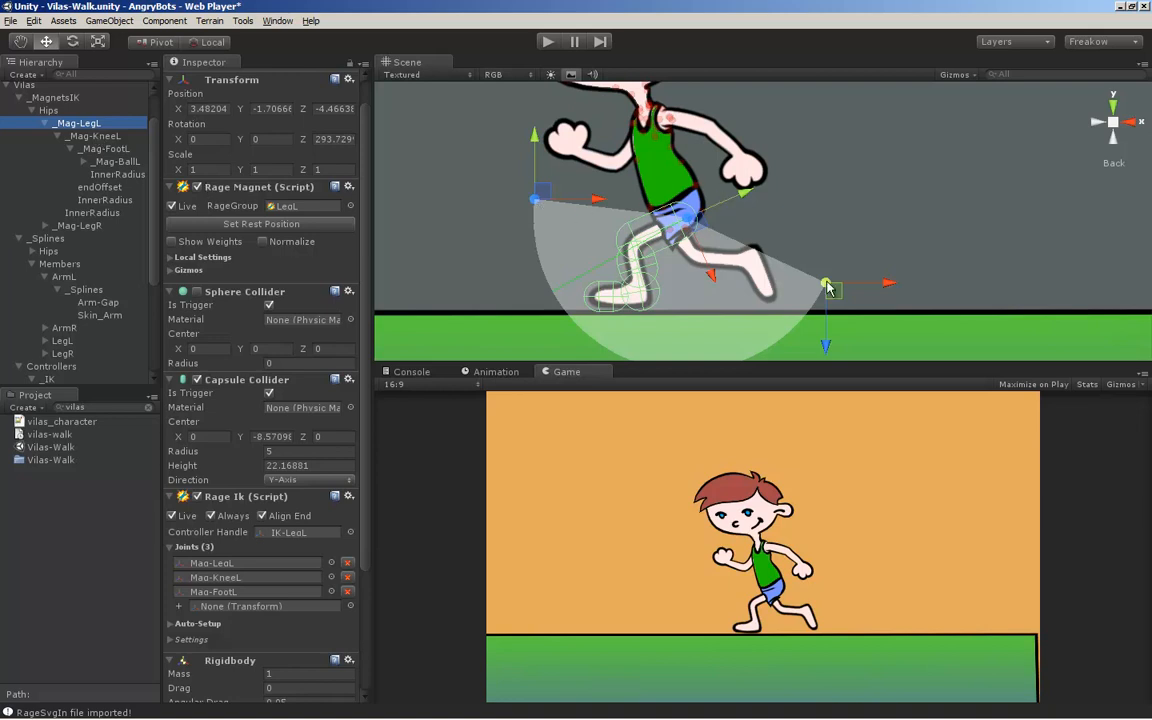
{"action": "left_click", "coordinate": [100, 136]}
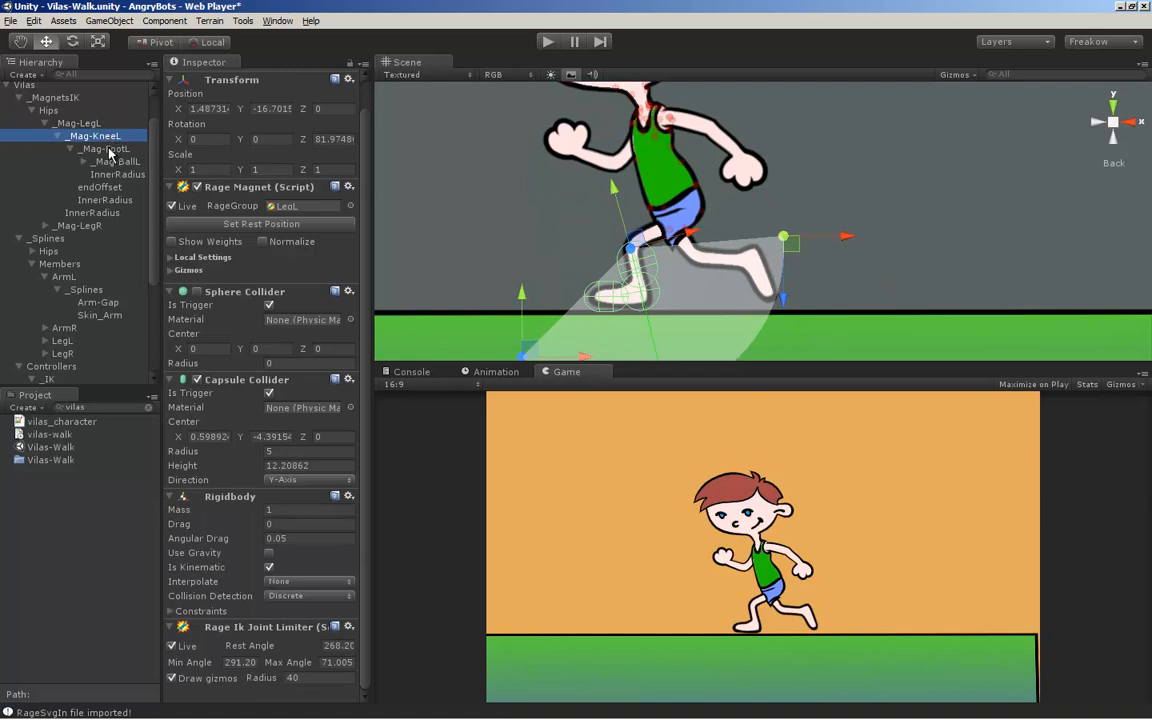
{"action": "middle_click_drag", "start_coordinate": [579, 277], "coordinate": [542, 194]}
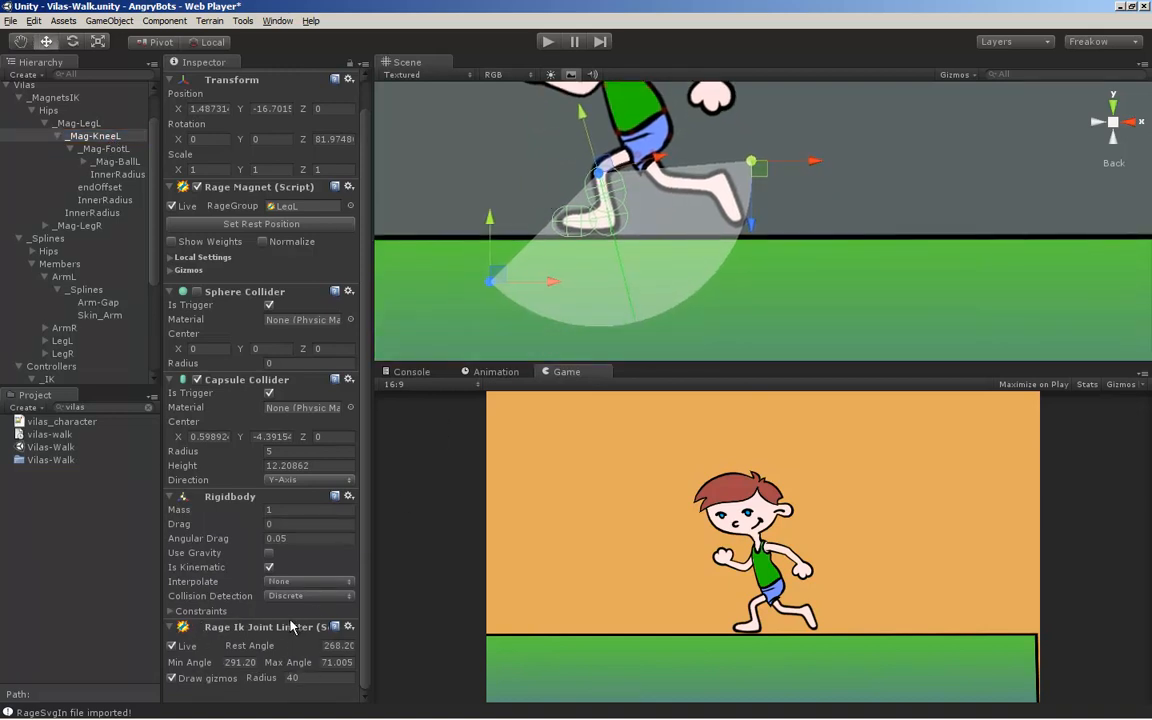
{"action": "left_click_drag", "start_coordinate": [688, 158], "coordinate": [655, 140]}
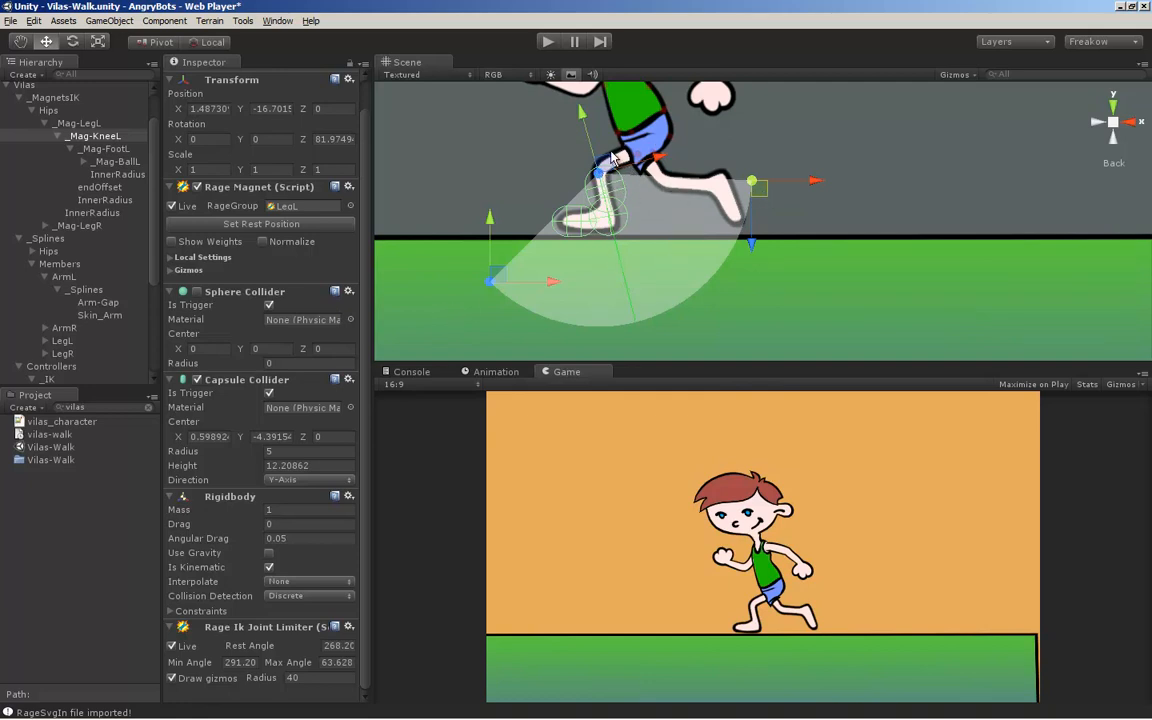
{"action": "left_click_drag", "start_coordinate": [484, 281], "coordinate": [430, 230]}
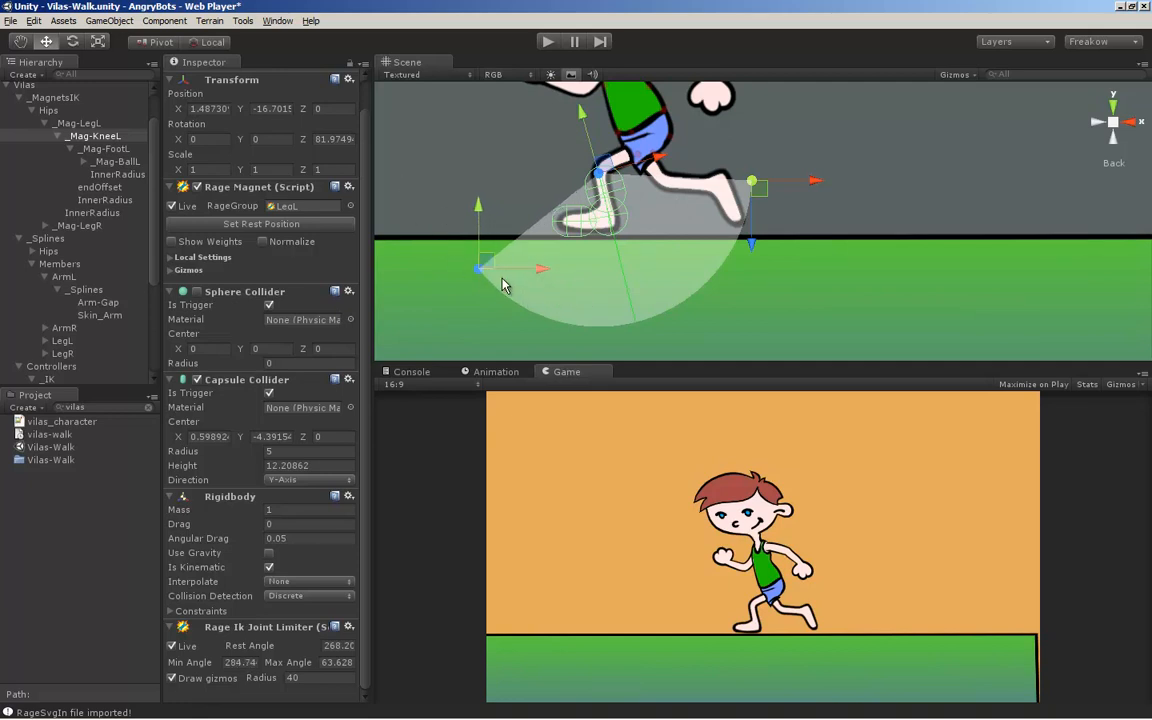
Compare the joint limits of the _Mag-FootL and _Mag-LegL magnets and inspect the _Mag-BallL magnet
{"action": "left_click", "coordinate": [104, 150]}
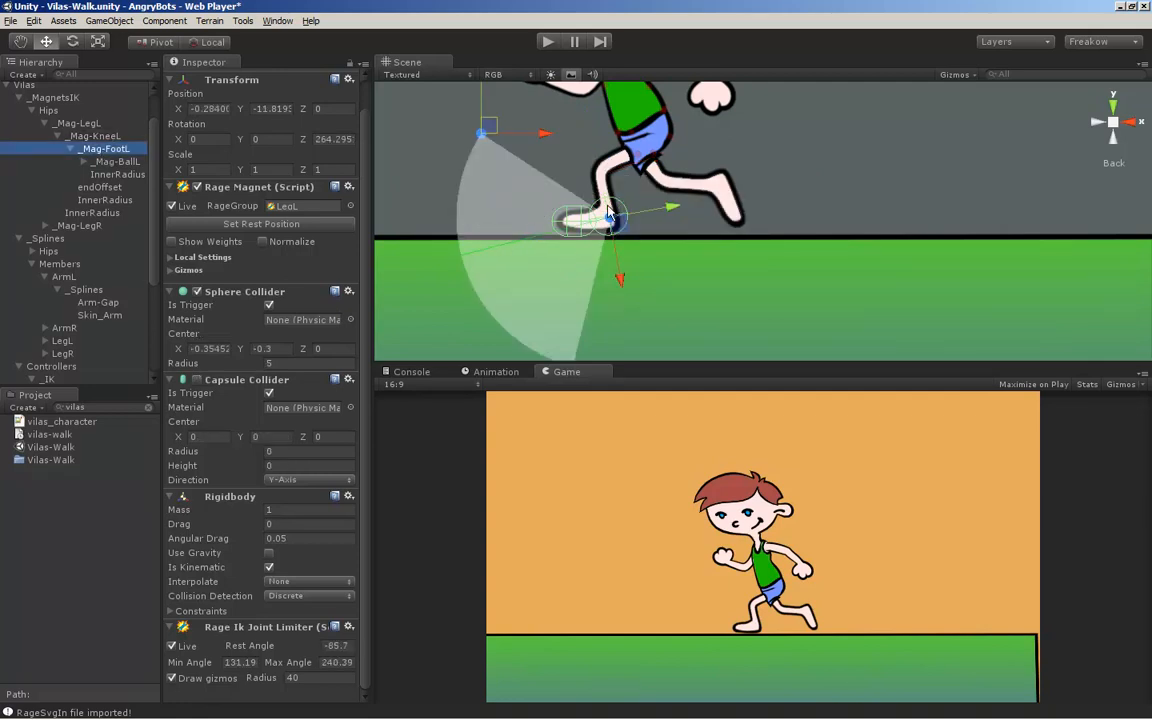
{"action": "left_click", "coordinate": [78, 123]}
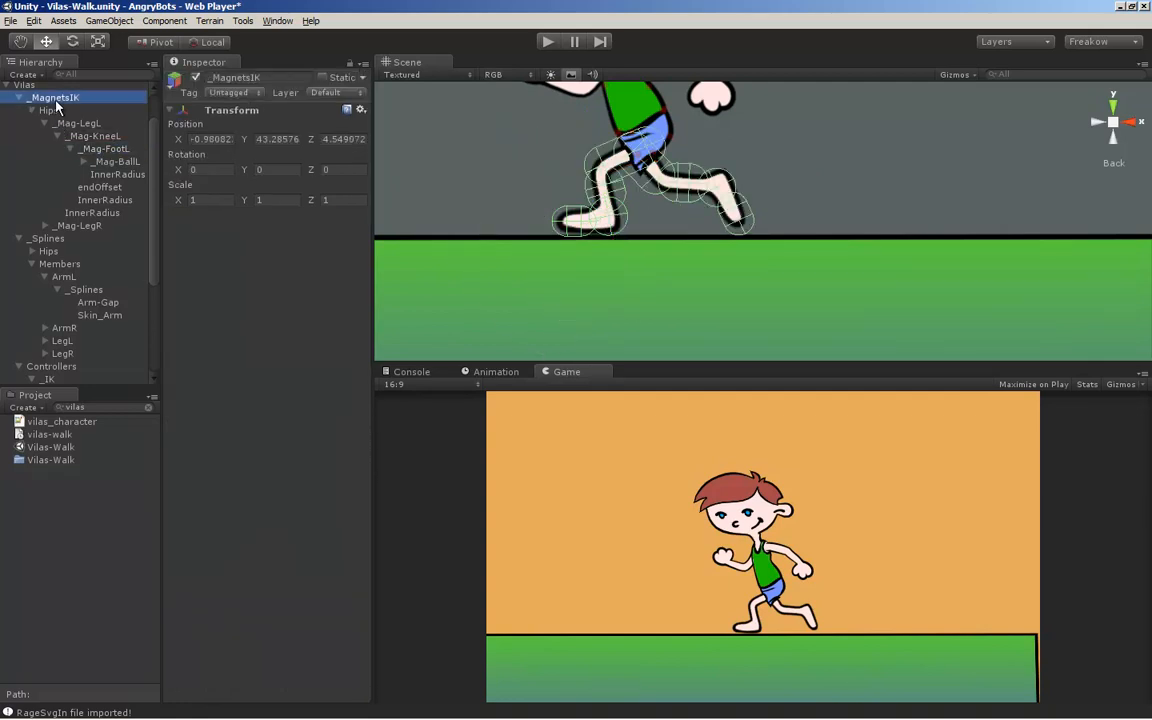
{"action": "left_click", "coordinate": [124, 163]}
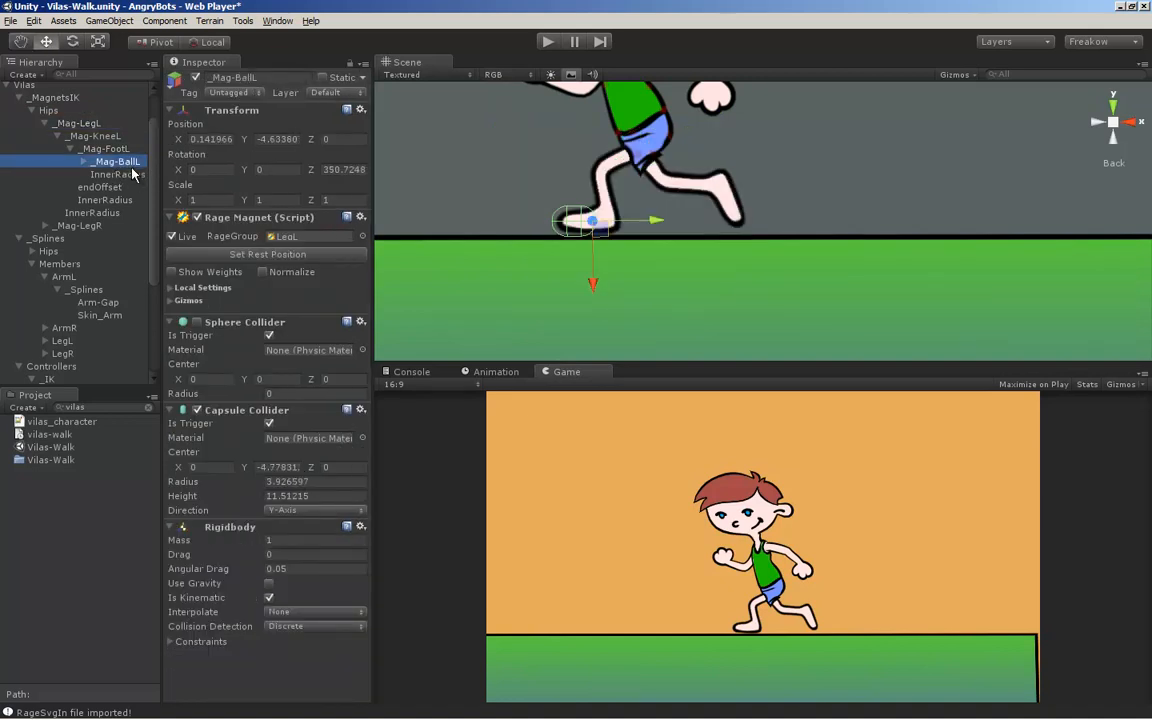
Inspect the Rage Constraint on BallL-controller under _IK-LegL, including its follower magnet, Rotation option and extra settings
{"action": "scroll", "coordinate": [138, 177], "scroll_direction": "down", "scroll_amount": 5}
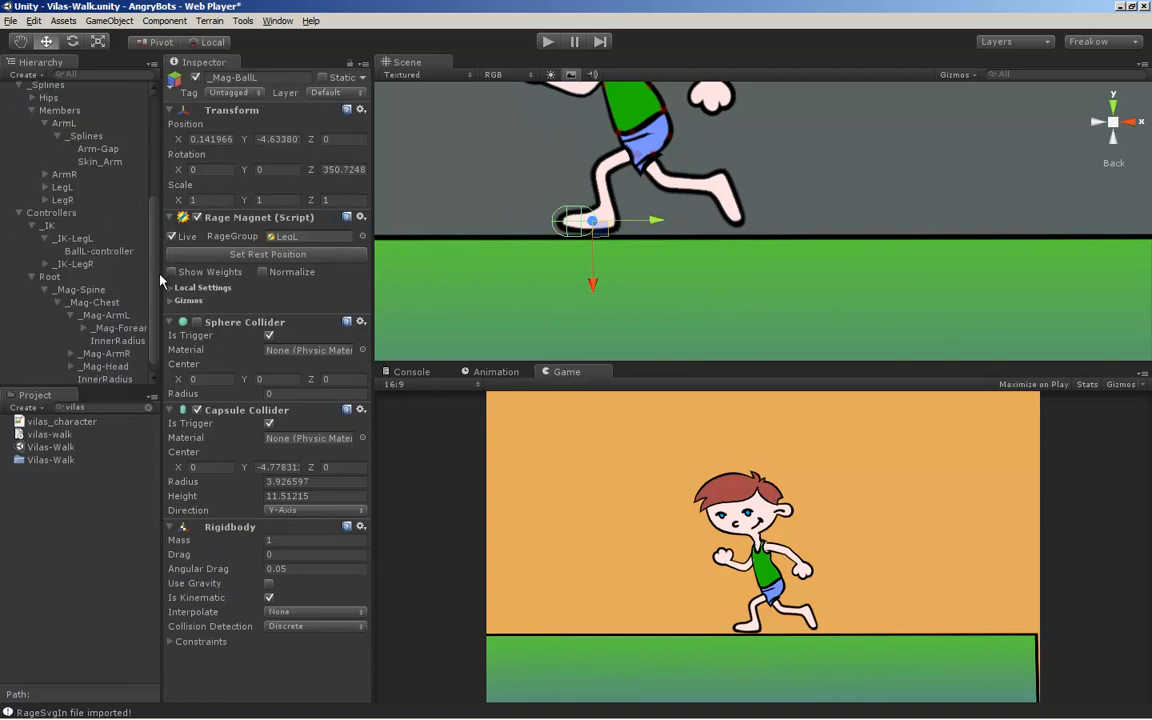
{"action": "left_click", "coordinate": [86, 239]}
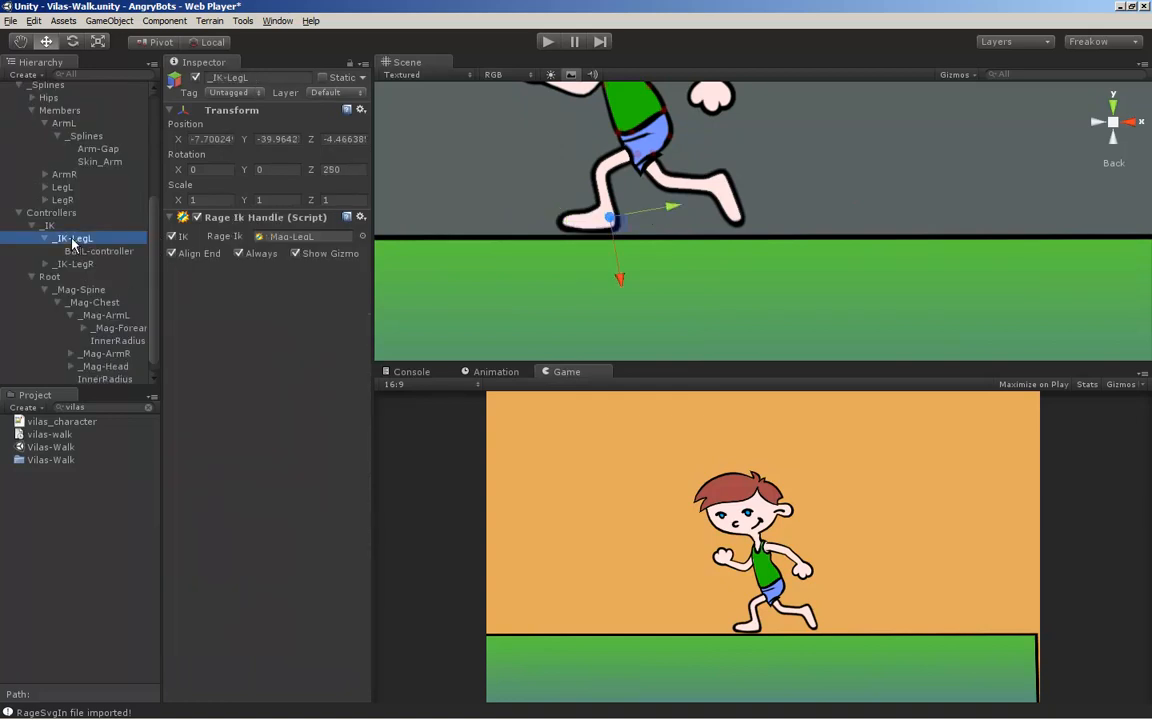
{"action": "left_click", "coordinate": [92, 252]}
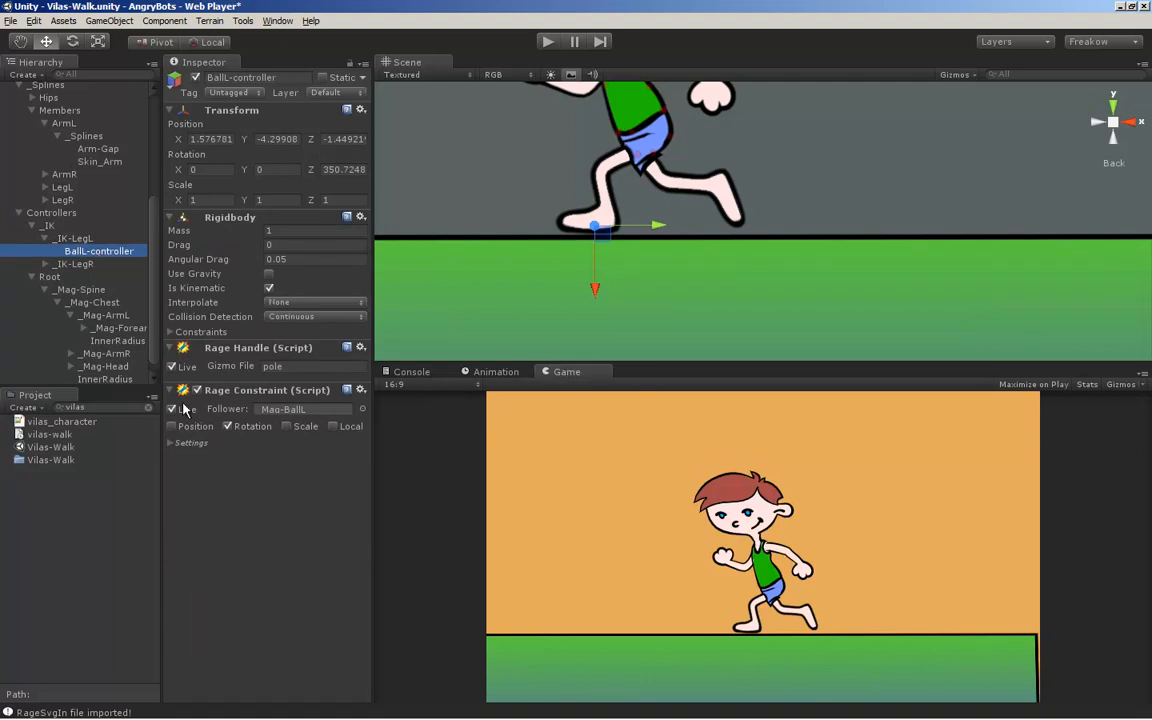
{"action": "left_click", "coordinate": [283, 411]}
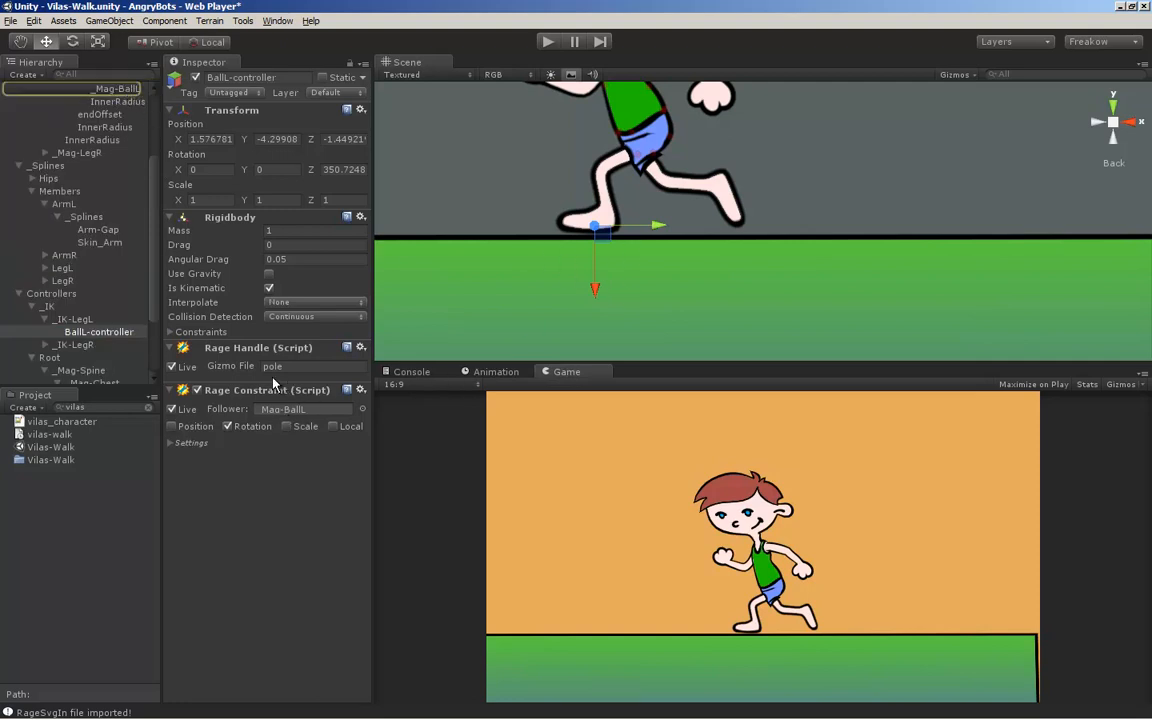
{"action": "left_click", "coordinate": [101, 333]}
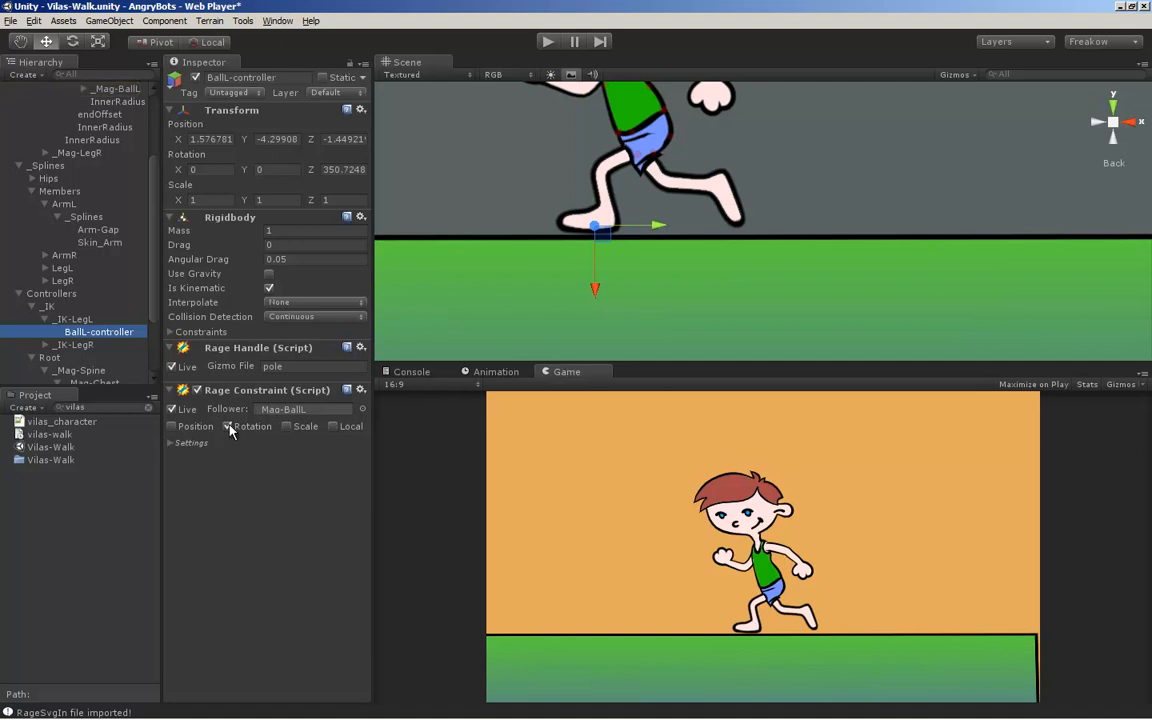
{"action": "left_click", "coordinate": [171, 442]}
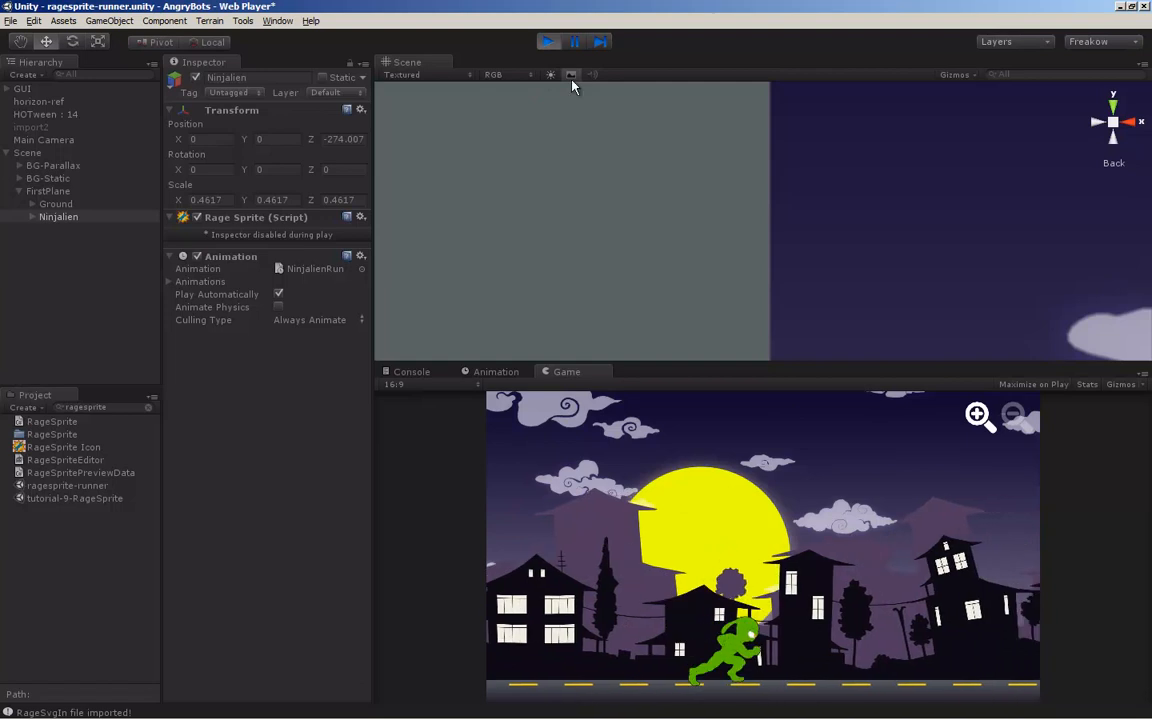
Stop the running ragesprite-runner scene and add a new, expanded animation to Ninjalien's Rage Sprite
{"action": "left_click", "coordinate": [547, 42]}
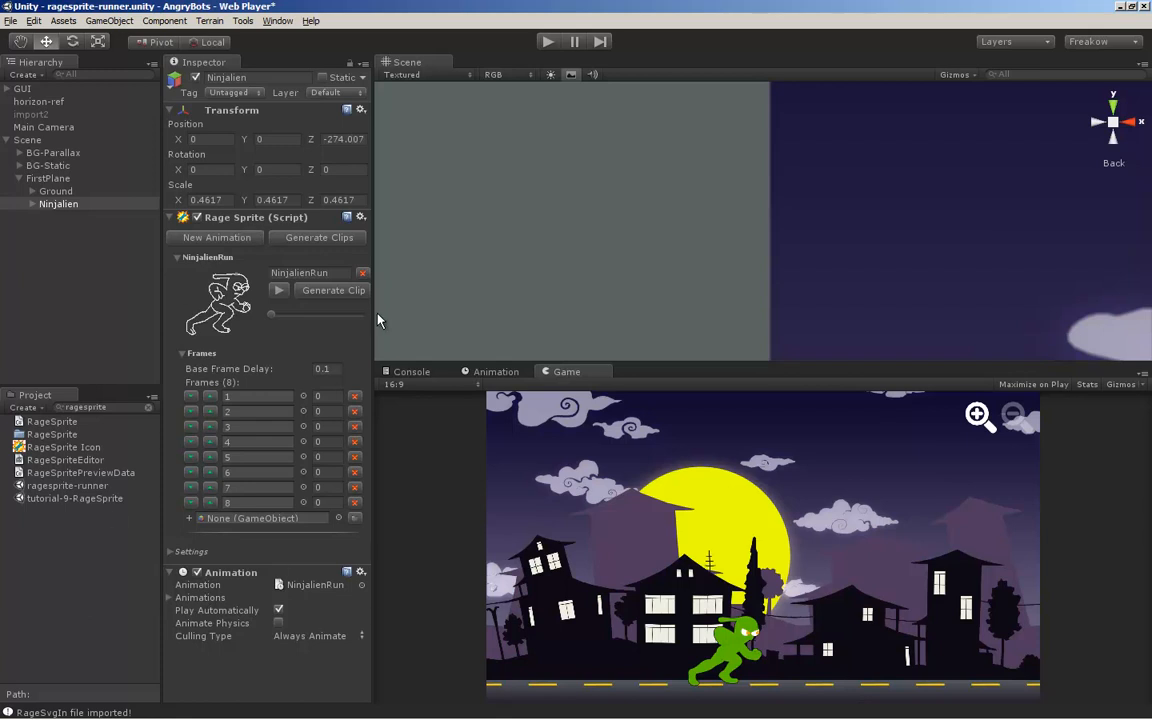
{"action": "left_click", "coordinate": [178, 258]}
{"action": "left_click", "coordinate": [213, 244]}
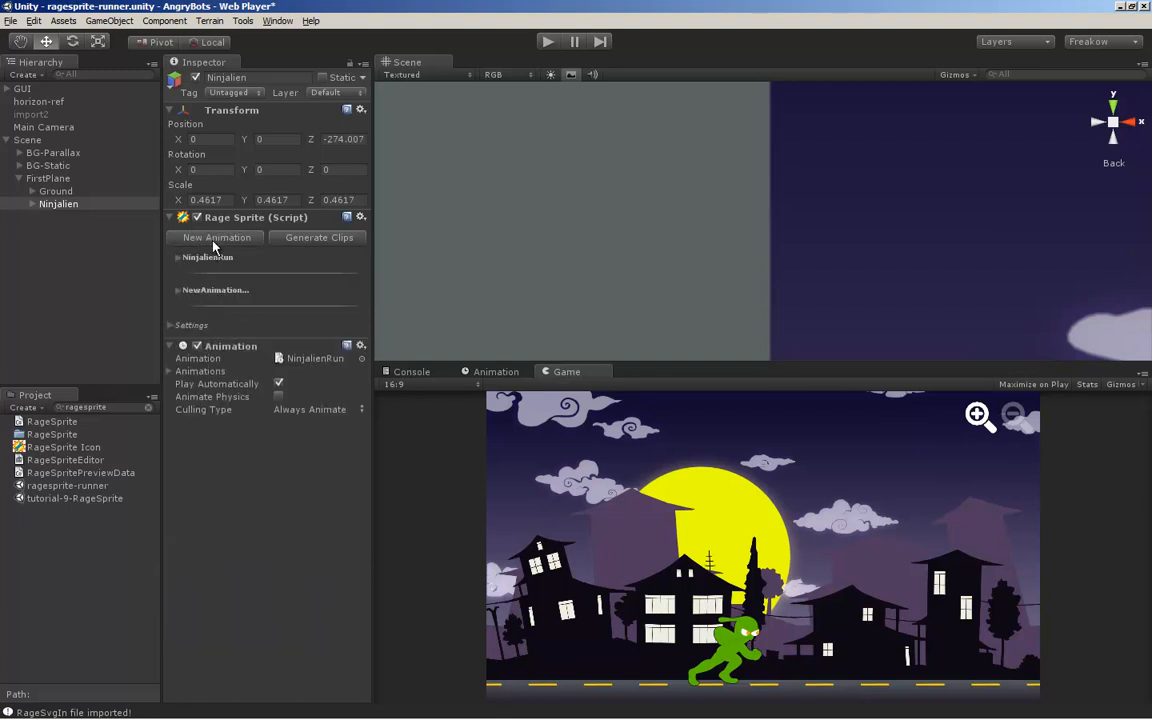
{"action": "left_click", "coordinate": [177, 291]}
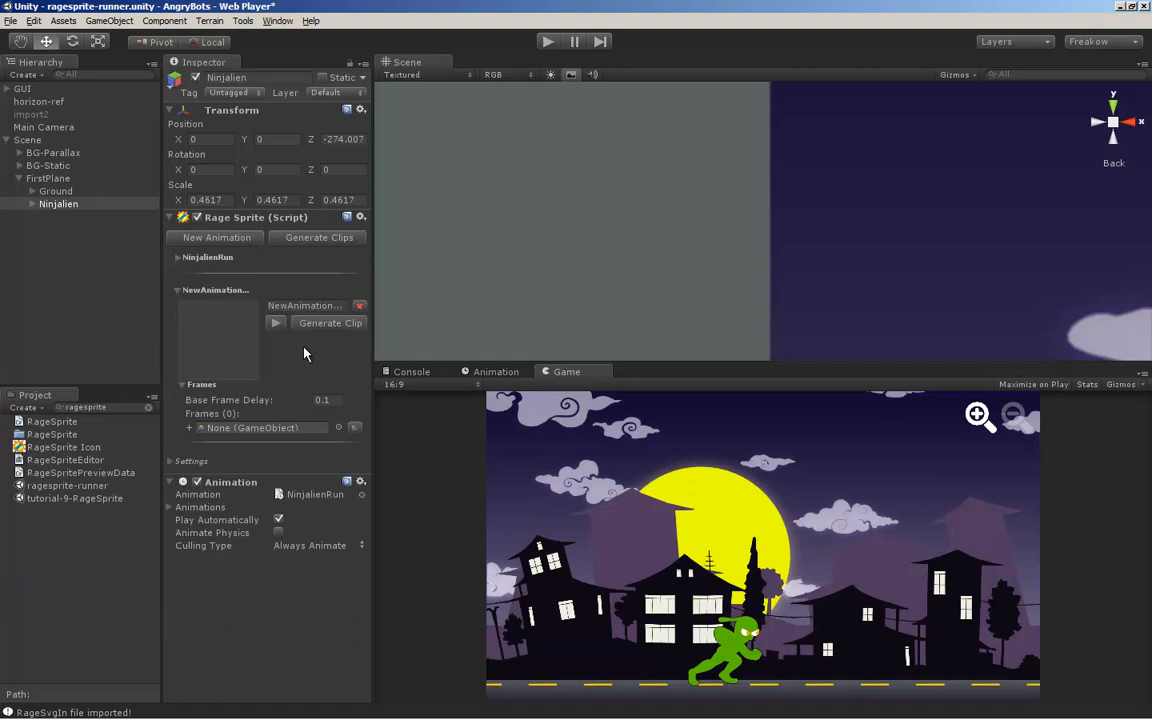
Enable adding immediate children and assign Ninjalien to the new animation so children 1 to 8 become its frames
{"action": "left_click", "coordinate": [355, 428]}
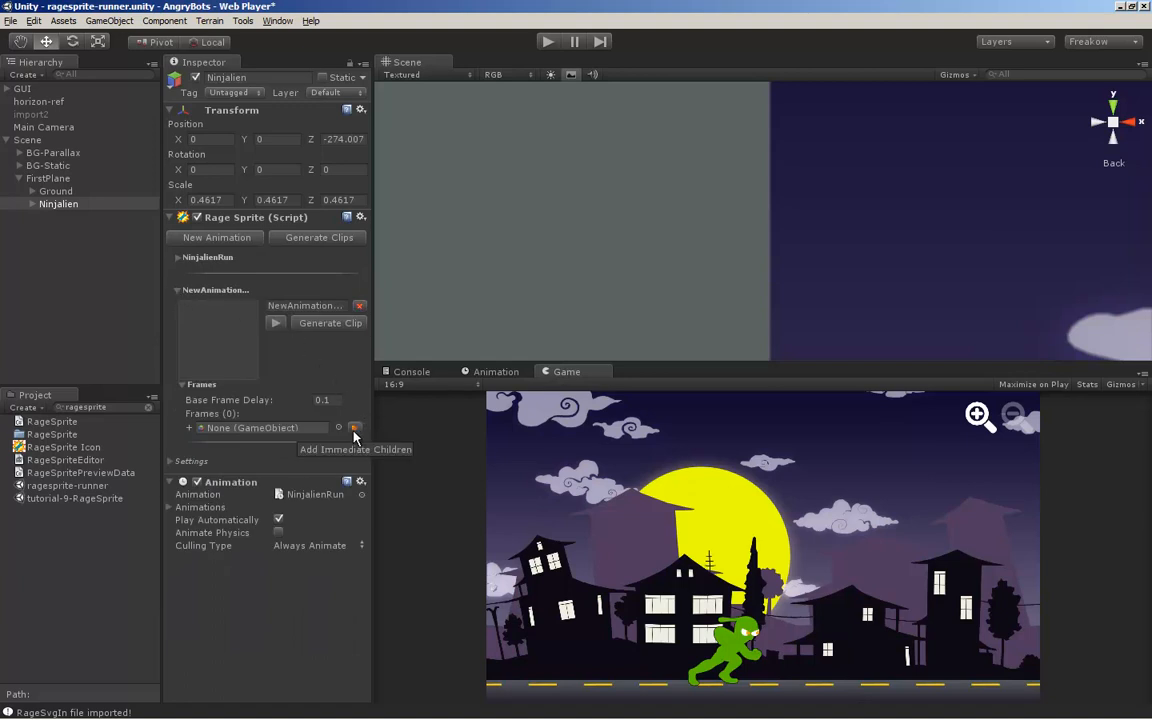
{"action": "left_click", "coordinate": [32, 204]}
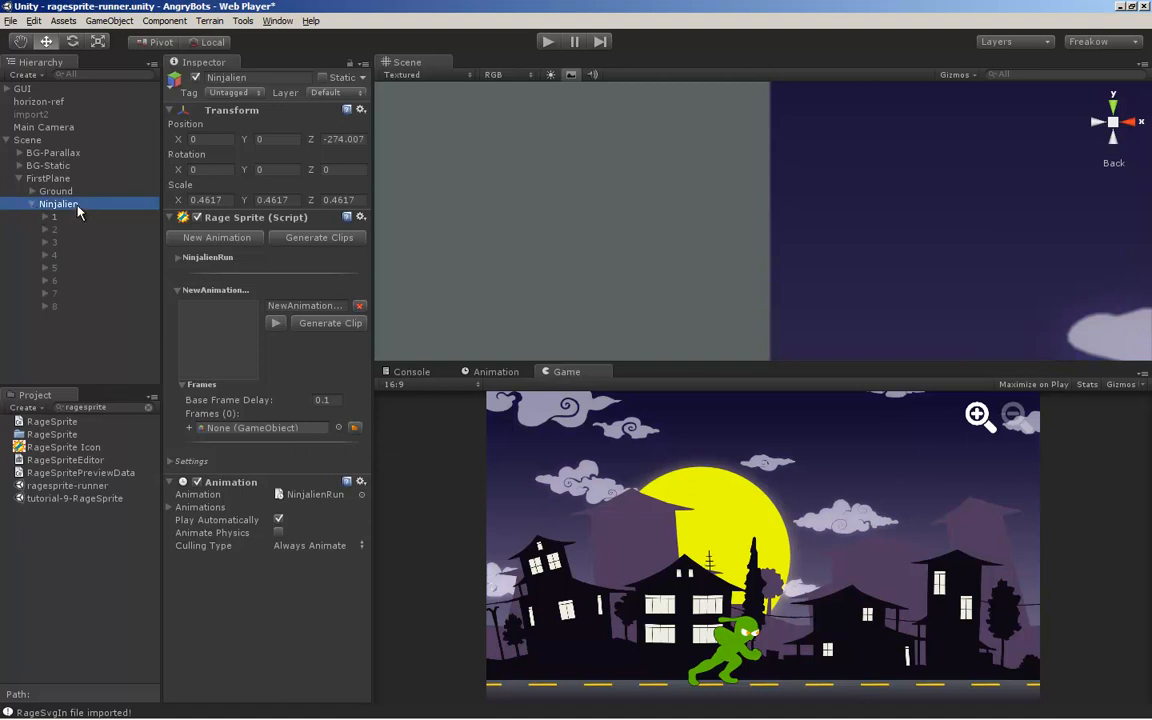
{"action": "left_click_drag", "start_coordinate": [78, 206], "coordinate": [249, 432]}
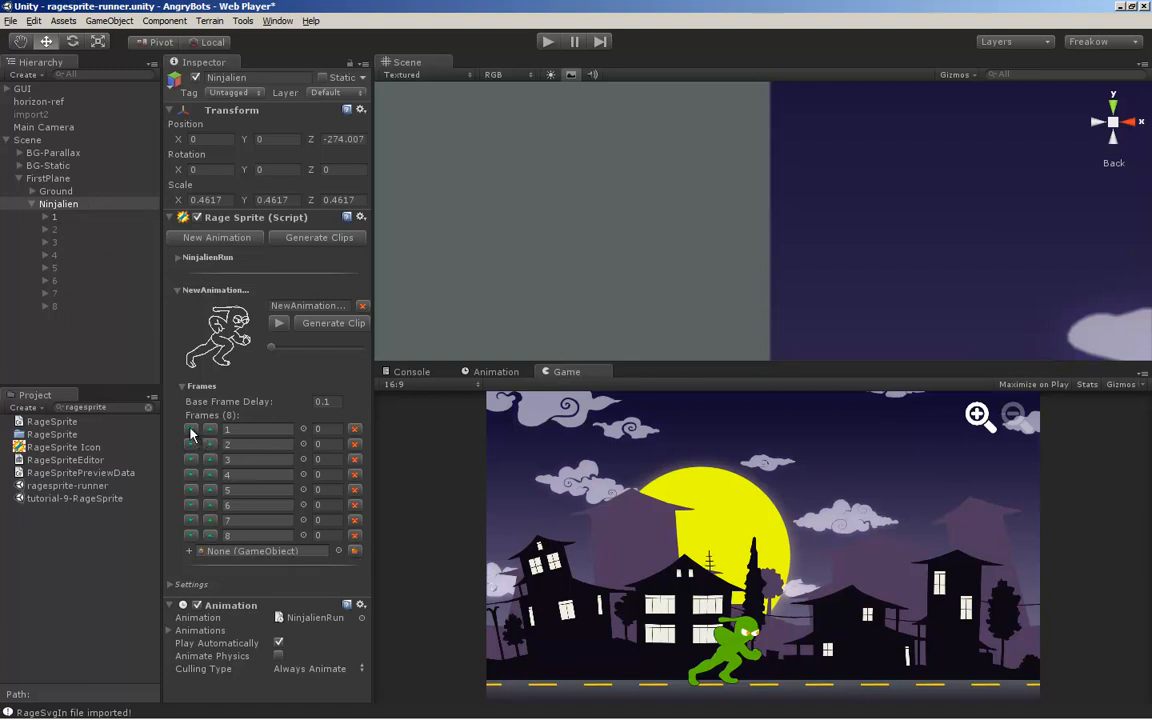
Examine the frame reordering controls and the individual delay values of frames 2, 3 and 4
{"action": "left_click", "coordinate": [209, 444]}
{"action": "left_click", "coordinate": [209, 444]}
{"action": "left_click", "coordinate": [331, 443]}
{"action": "left_click", "coordinate": [333, 459]}
{"action": "left_click", "coordinate": [333, 474]}
Preview the new animation on Ninjalien in the scene view and stop the preview
{"action": "left_click", "coordinate": [282, 328]}
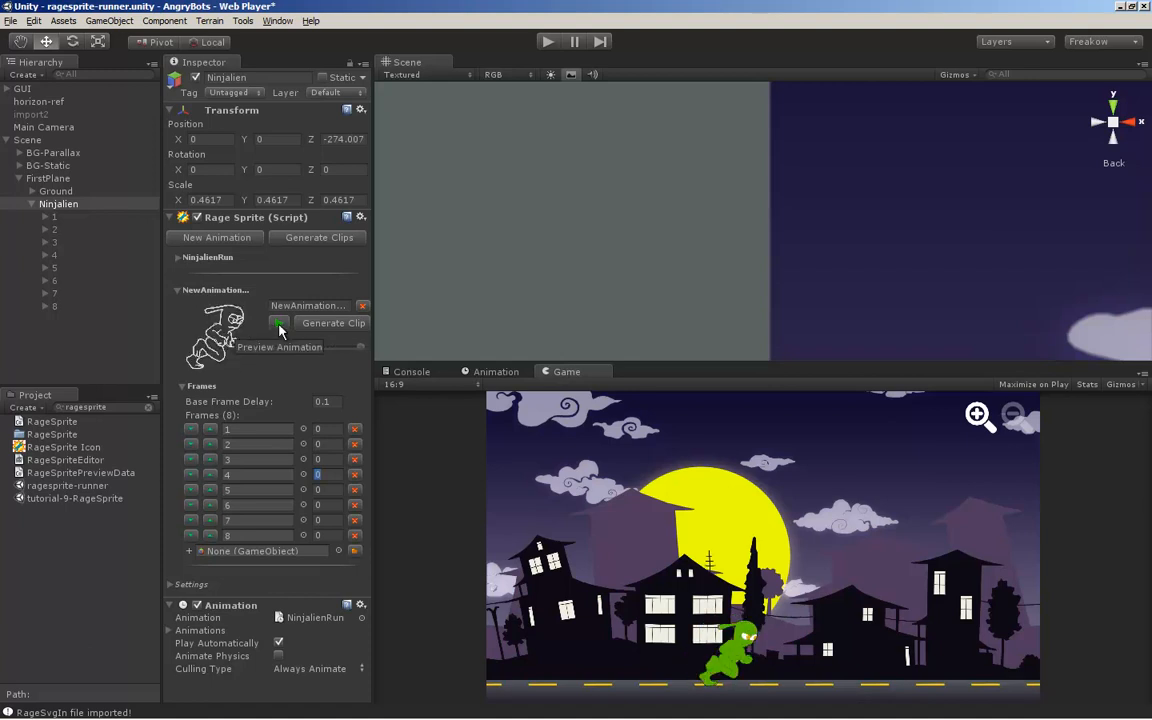
{"action": "left_click", "coordinate": [87, 203]}
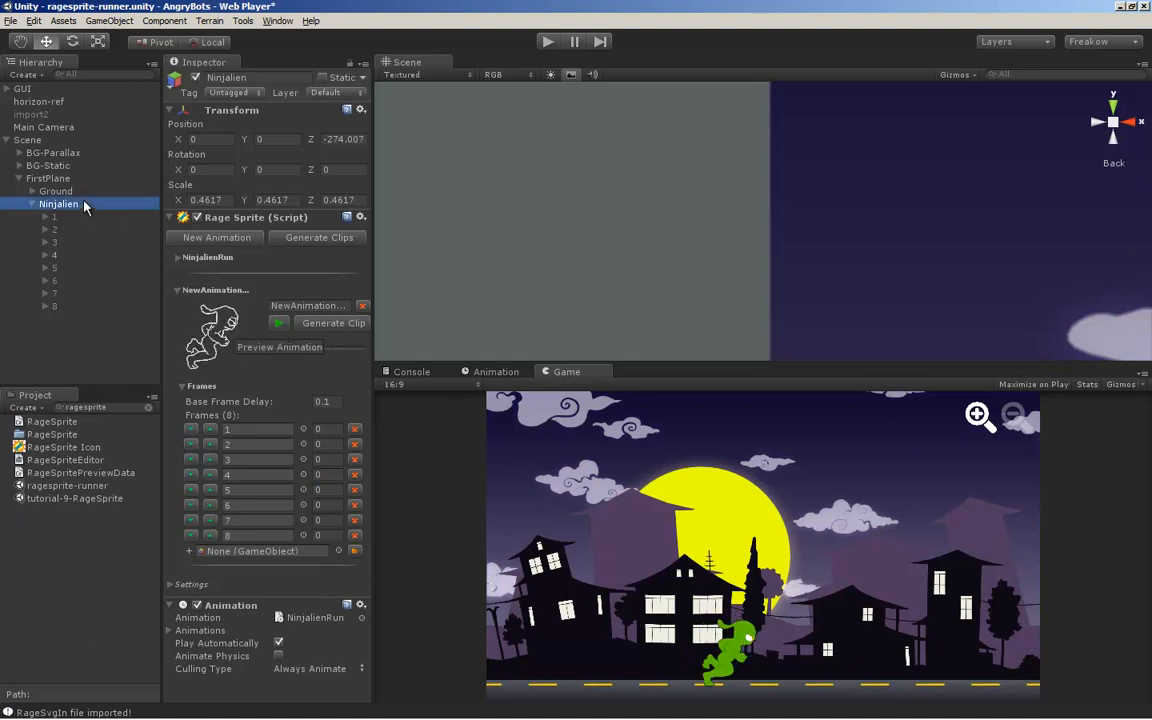
{"action": "scroll", "coordinate": [733, 254], "scroll_direction": "down", "scroll_amount": 5}
{"action": "key", "text": "f"}
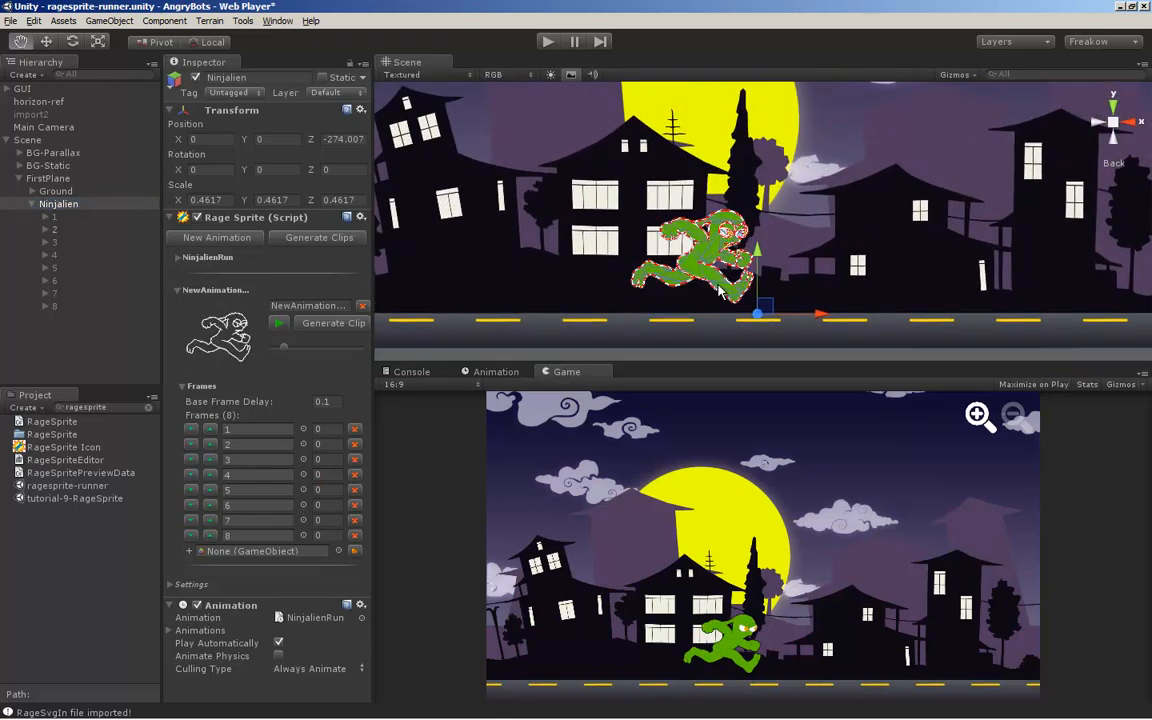
{"action": "left_click", "coordinate": [279, 324]}
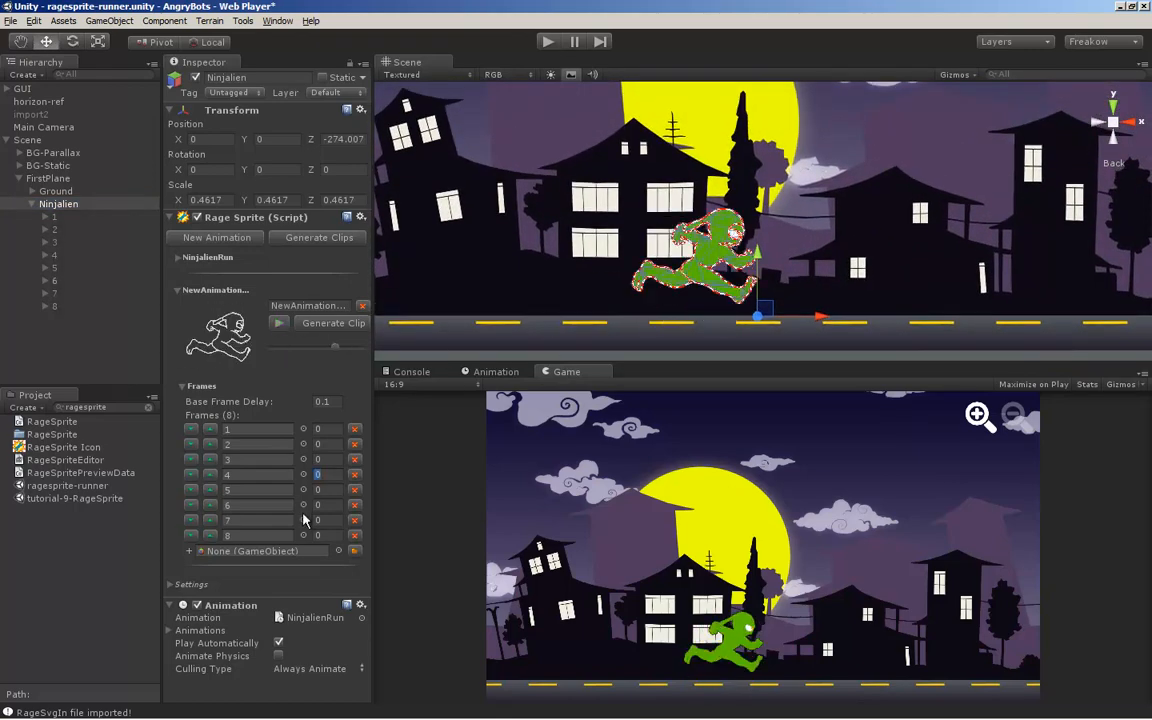
Expand Ninjalien's Rage Sprite settings, run the new animation's preview and turn on Draft Preview
{"action": "left_click", "coordinate": [172, 585]}
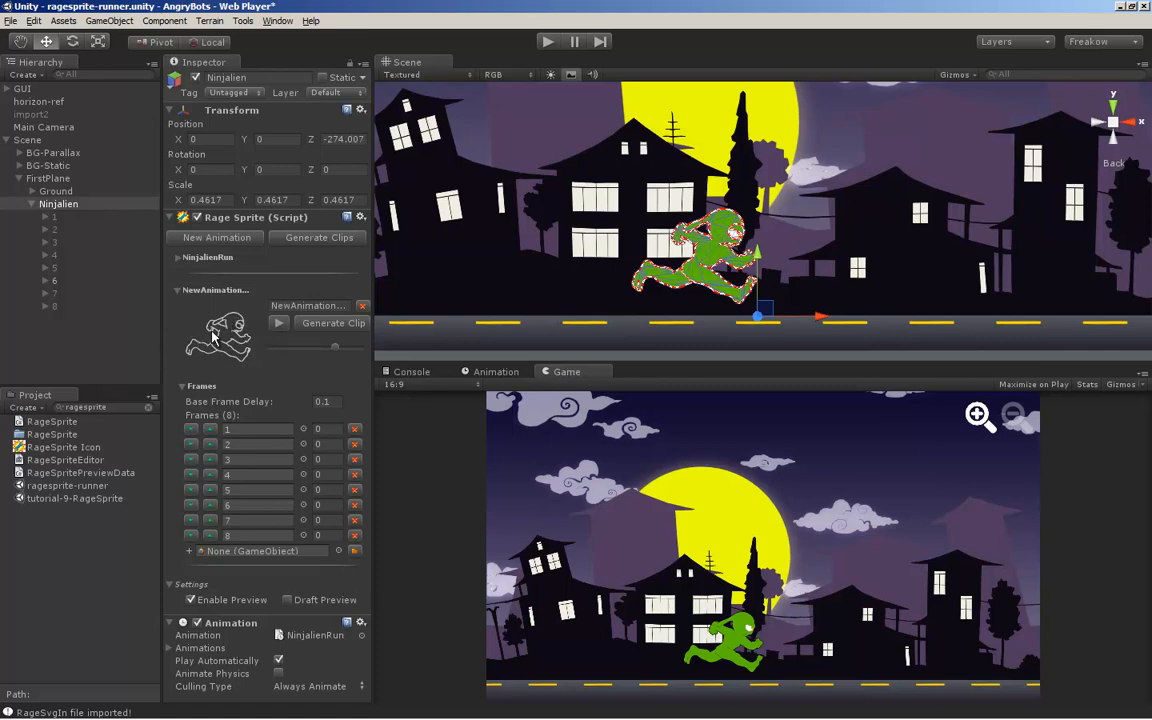
{"action": "left_click", "coordinate": [279, 324]}
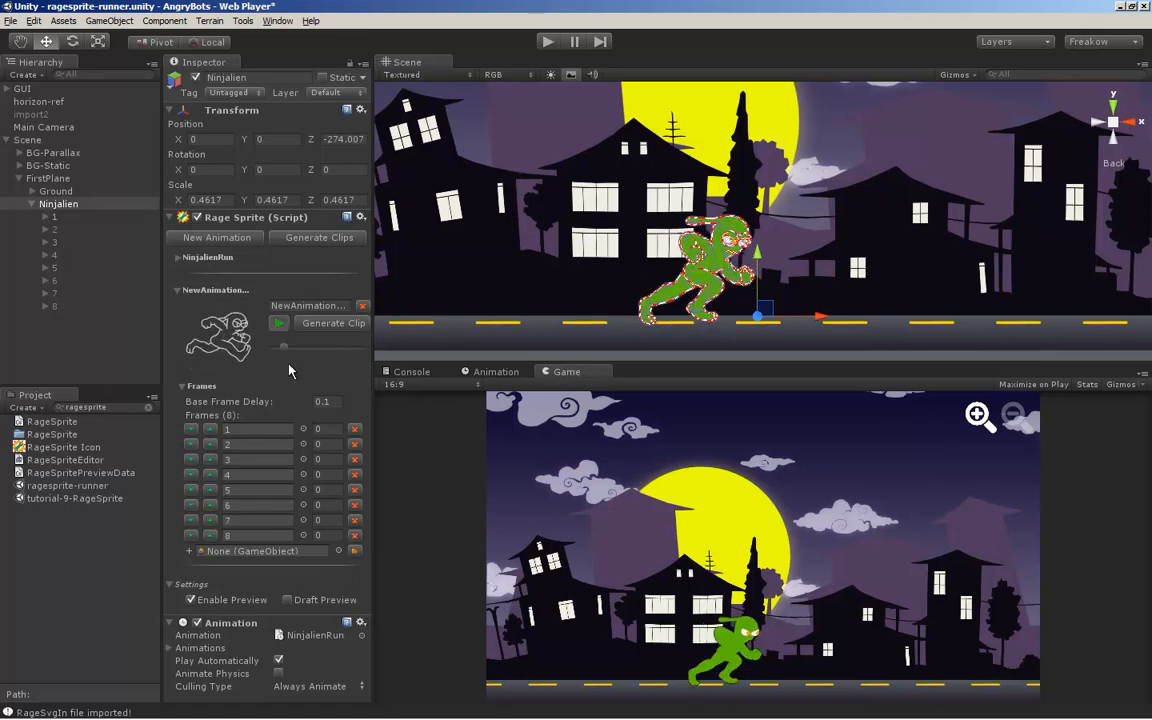
{"action": "left_click", "coordinate": [287, 600]}
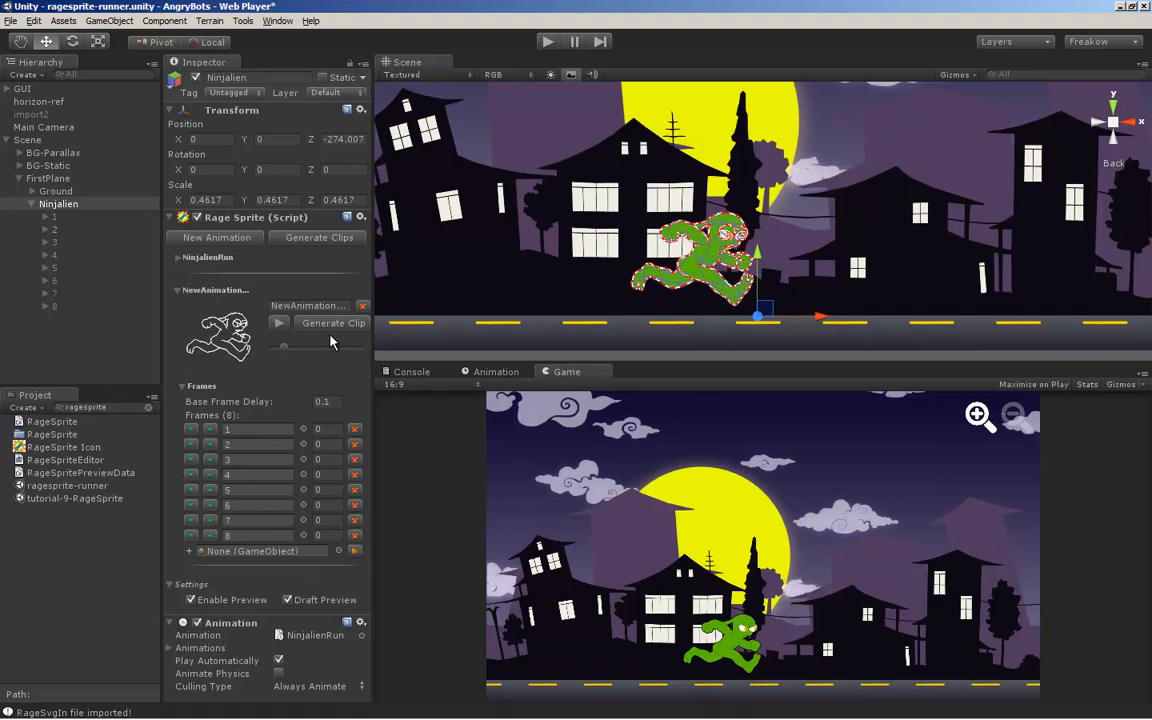
Clear the Project asset search and preview the new animation in draft mode
{"action": "left_click", "coordinate": [149, 410]}
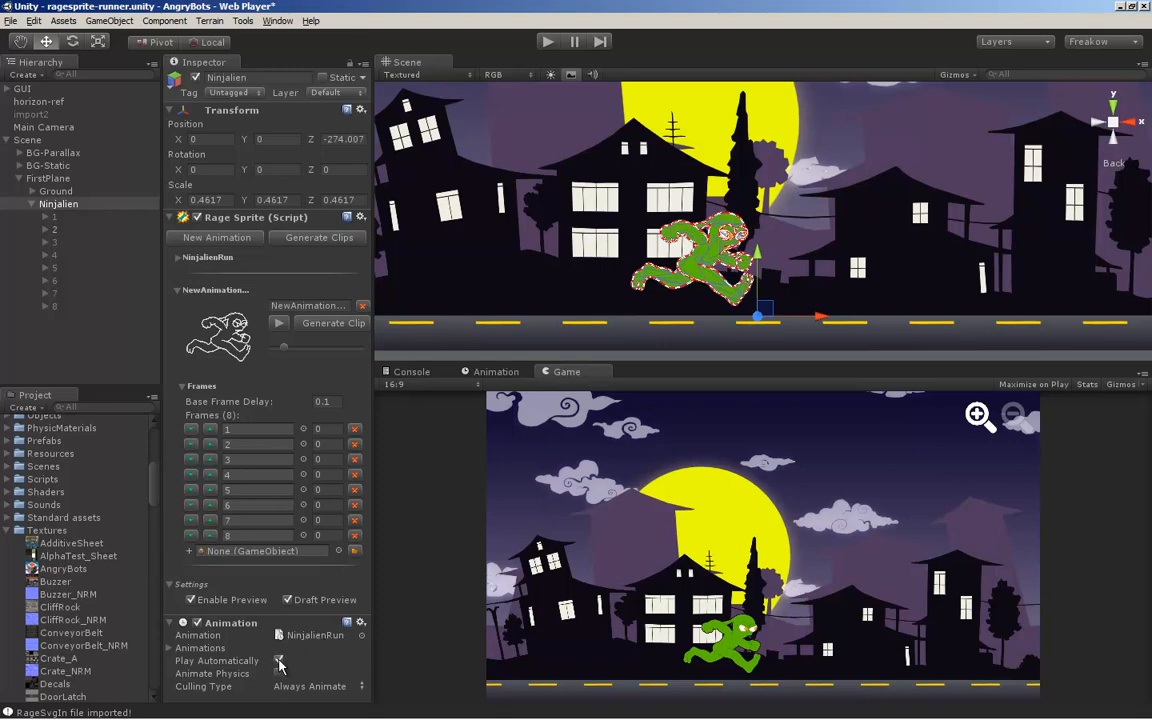
{"action": "left_click", "coordinate": [330, 430]}
{"action": "left_click", "coordinate": [279, 323]}
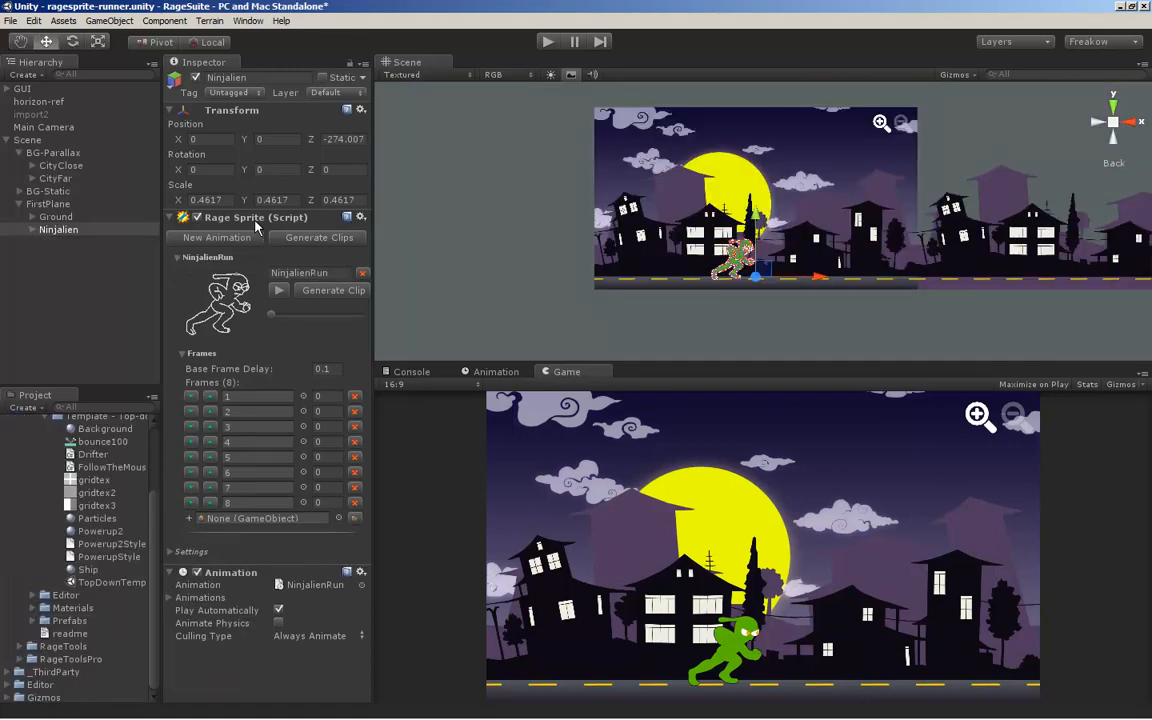
Expand the GUI group, select its zoom-in button and frame it in the Scene view
{"action": "left_click", "coordinate": [7, 88]}
{"action": "left_click", "coordinate": [45, 102]}
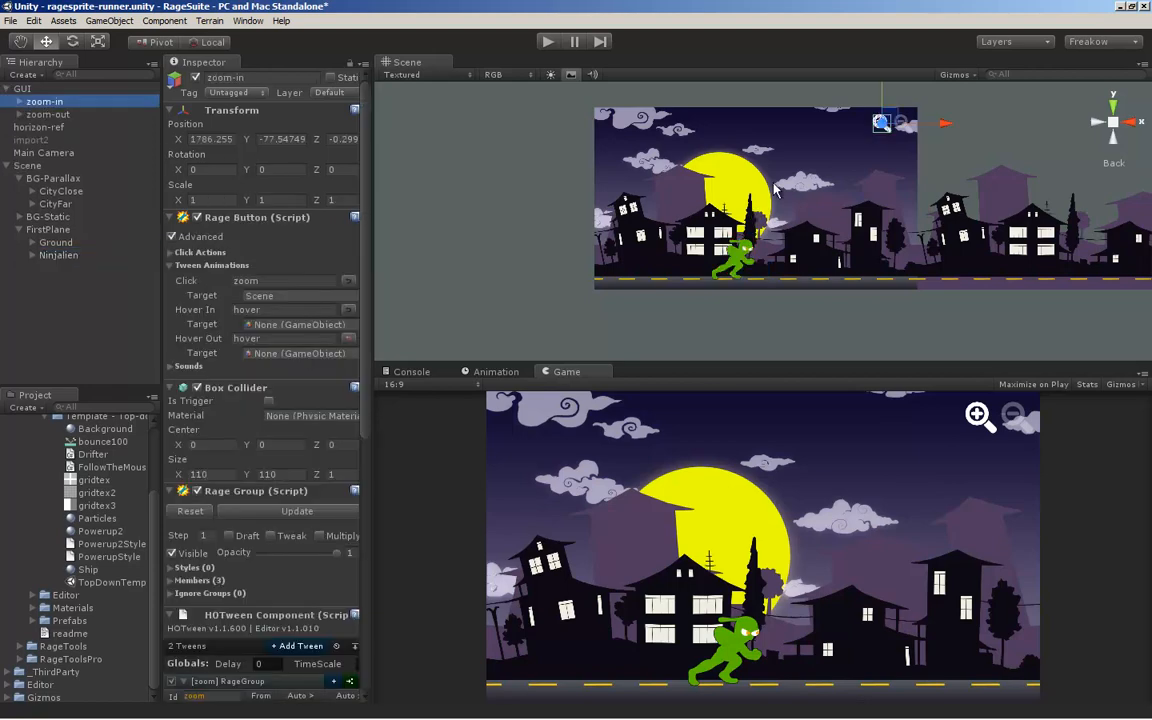
{"action": "key", "text": "f"}
{"action": "middle_click_drag", "start_coordinate": [789, 222], "coordinate": [761, 224]}
{"action": "right_click_drag", "start_coordinate": [761, 224], "coordinate": [805, 281], "text": "alt"}
{"action": "middle_click_drag", "start_coordinate": [622, 271], "coordinate": [756, 268], "text": "alt"}
{"action": "right_click_drag", "start_coordinate": [658, 269], "coordinate": [686, 277], "text": "alt"}
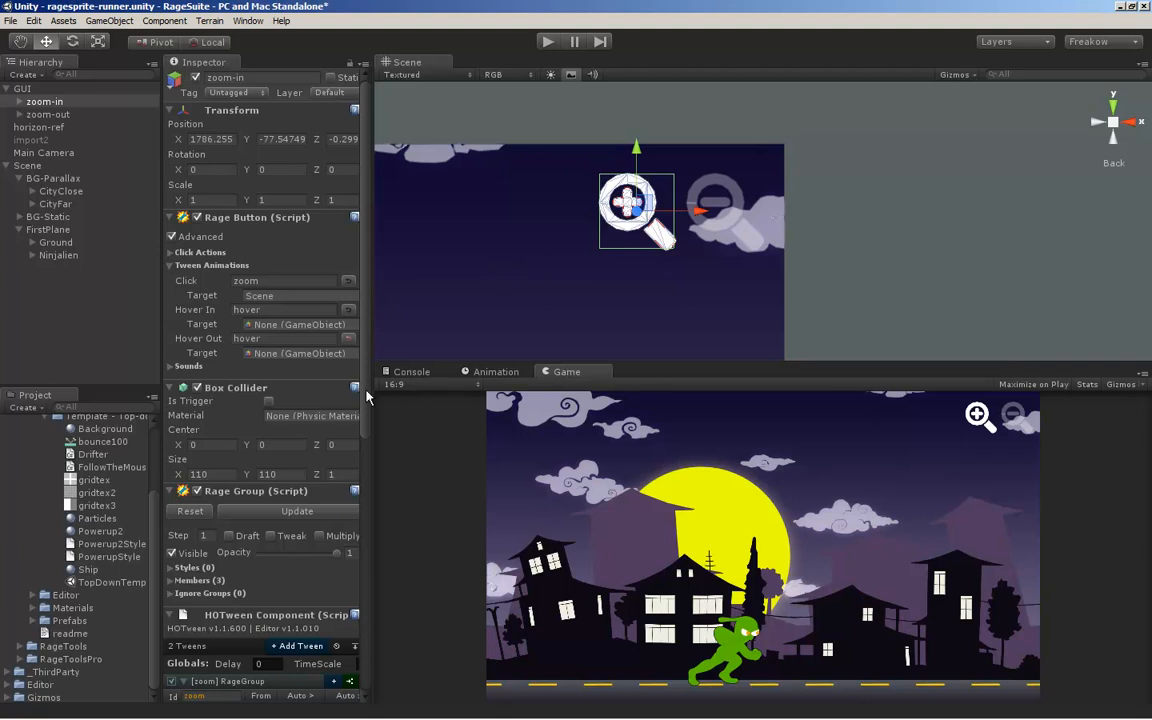
Collapse zoom-in's Rage Edgetune and second Rage Button components, and examine the zoom tween in its HOTween Component
{"action": "scroll", "coordinate": [369, 474], "scroll_direction": "down", "scroll_amount": 3}
{"action": "scroll", "coordinate": [369, 474], "scroll_direction": "down", "scroll_amount": 3}
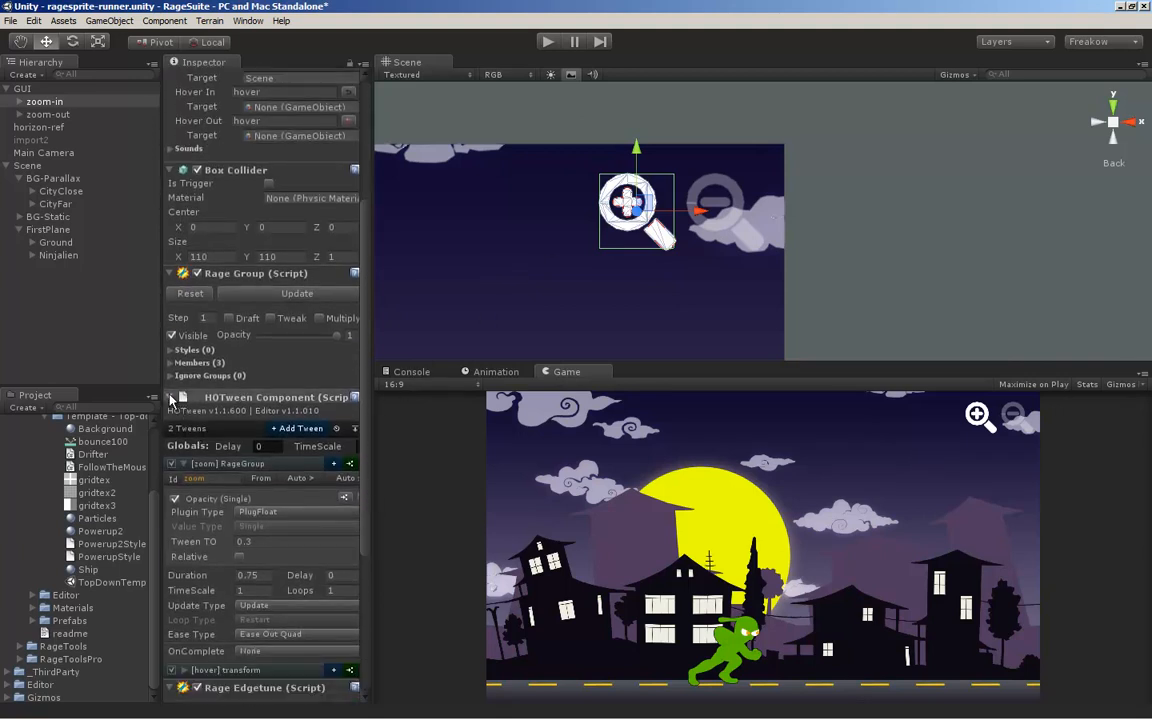
{"action": "left_click", "coordinate": [170, 392]}
{"action": "left_click", "coordinate": [171, 442]}
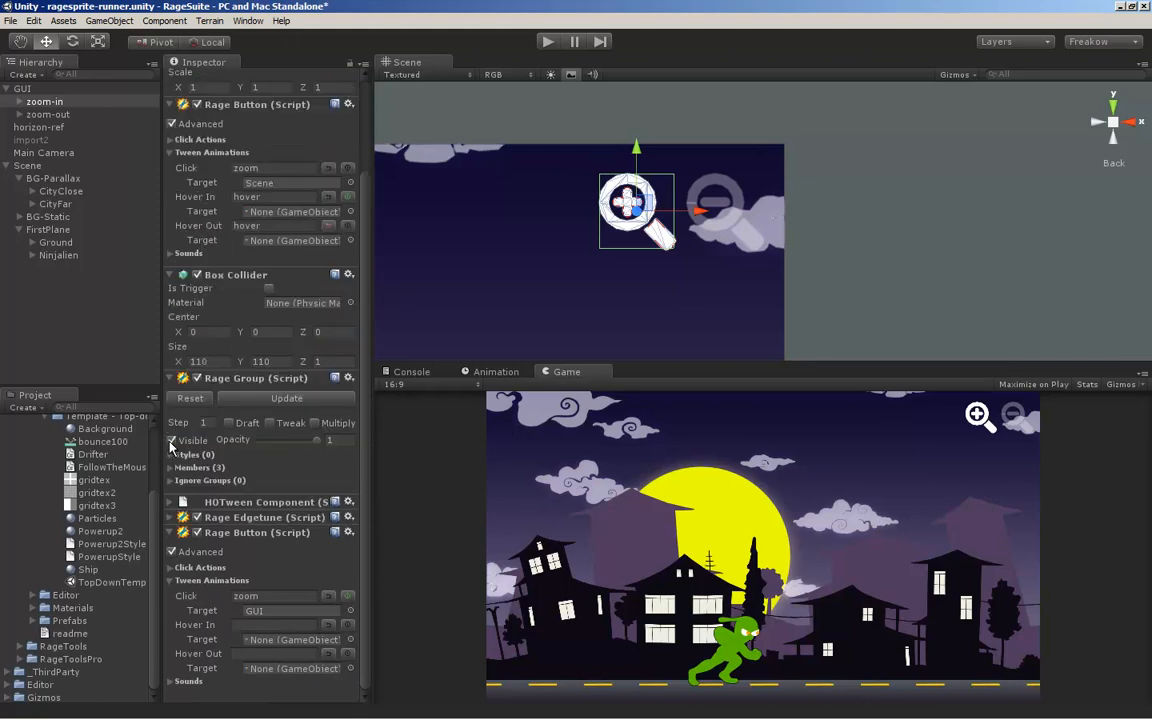
{"action": "left_click", "coordinate": [171, 536]}
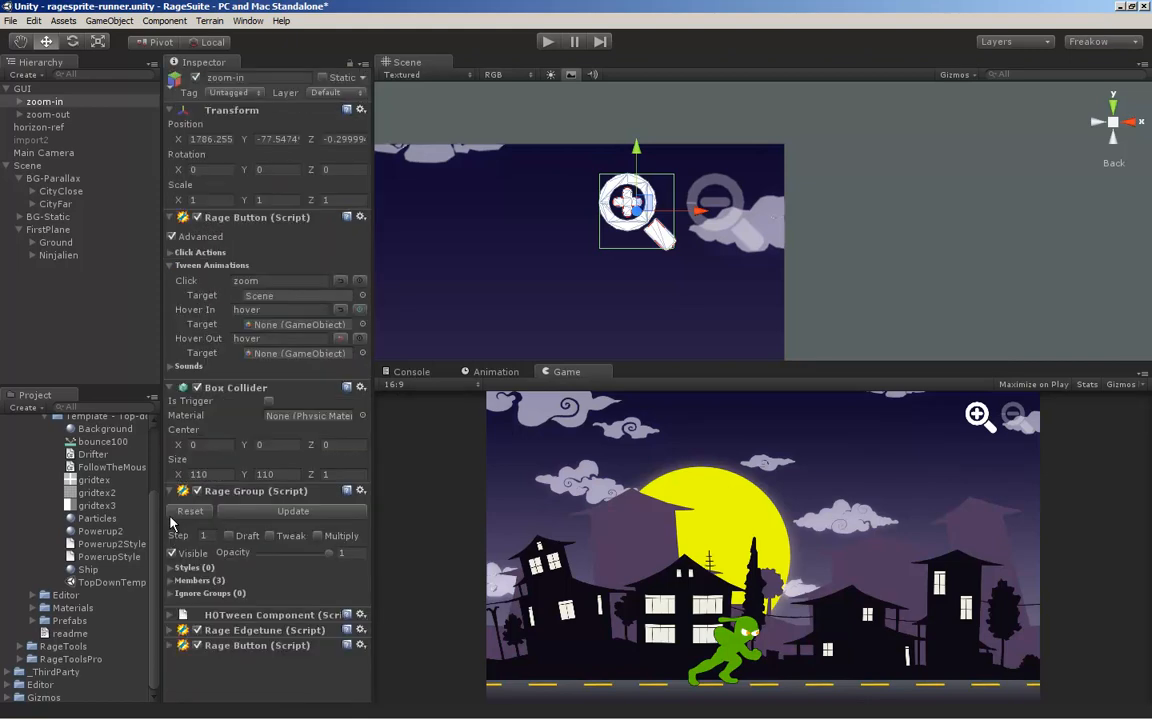
{"action": "left_click", "coordinate": [177, 615]}
{"action": "scroll", "coordinate": [161, 558], "scroll_direction": "down", "scroll_amount": 4}
{"action": "scroll", "coordinate": [255, 428], "scroll_direction": "down", "scroll_amount": 2}
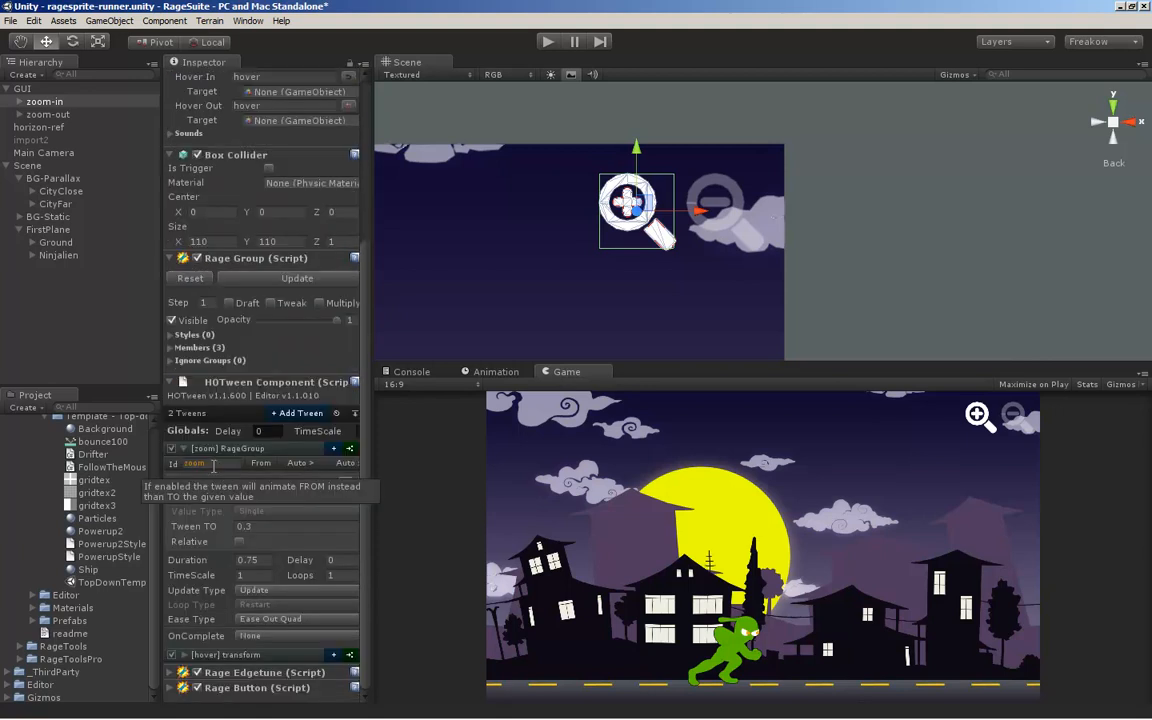
{"action": "left_click", "coordinate": [207, 463]}
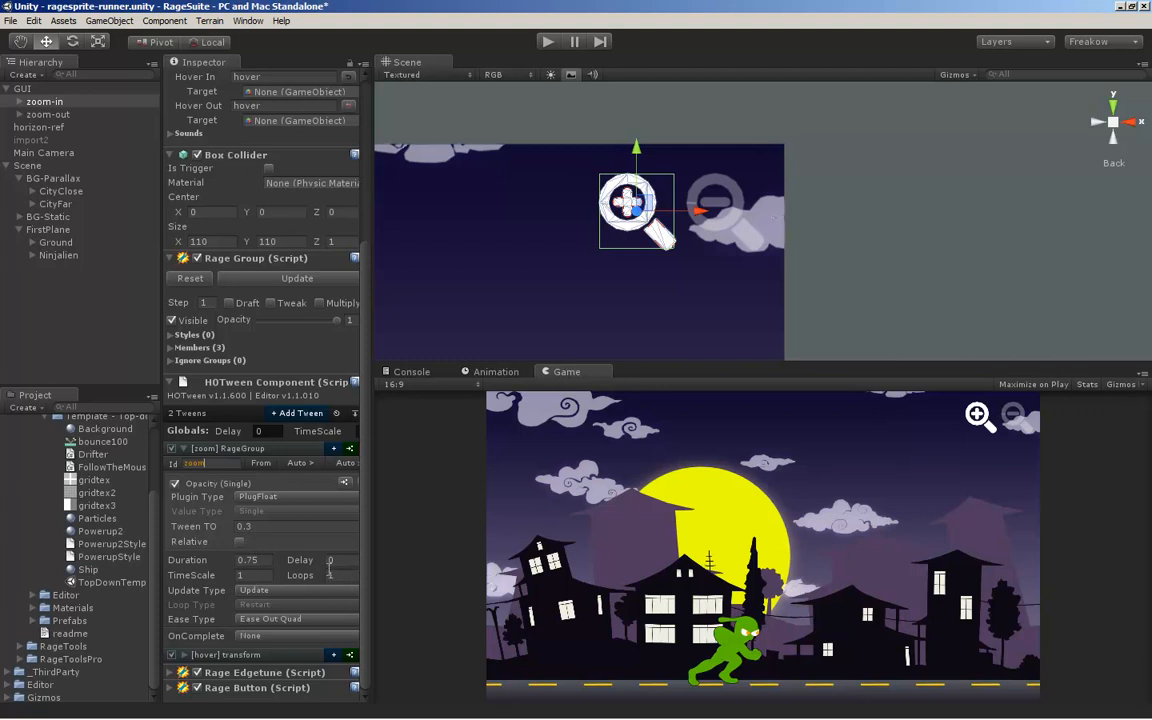
Select CityClose under BG-Parallax and examine its zoom localScale tween and its extent in the scene
{"action": "left_click", "coordinate": [57, 190]}
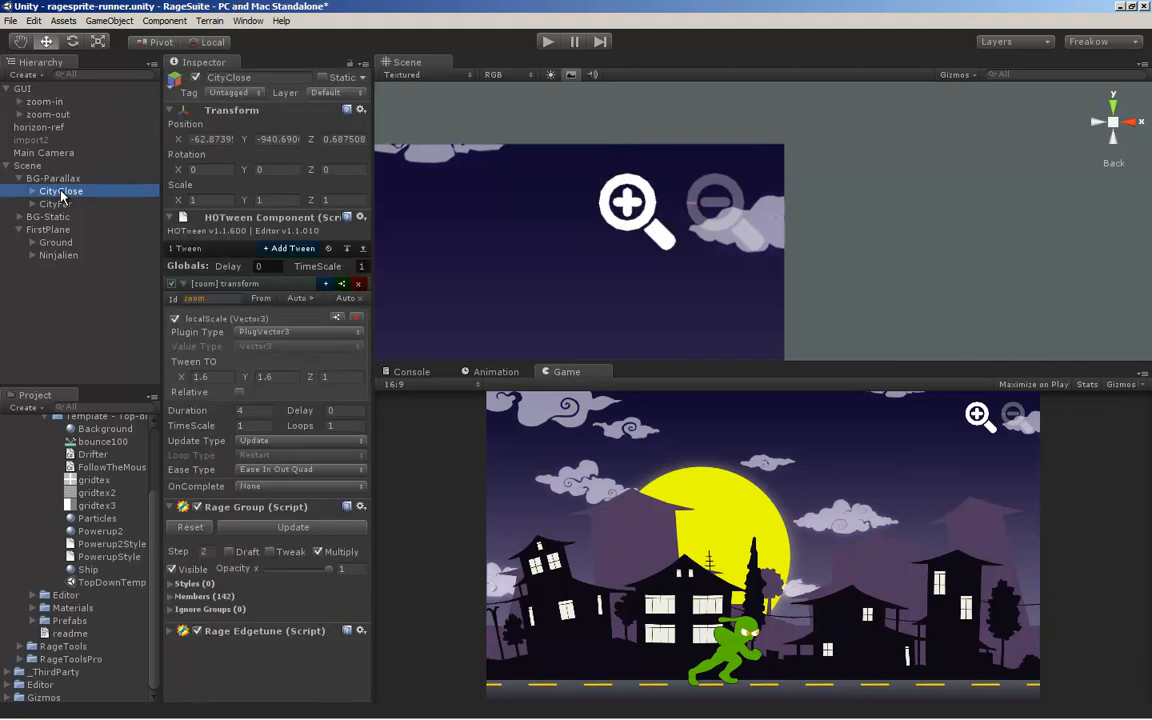
{"action": "middle_click_drag", "start_coordinate": [533, 258], "coordinate": [670, 175], "text": "alt"}
{"action": "right_click_drag", "start_coordinate": [804, 262], "coordinate": [681, 239], "text": "alt"}
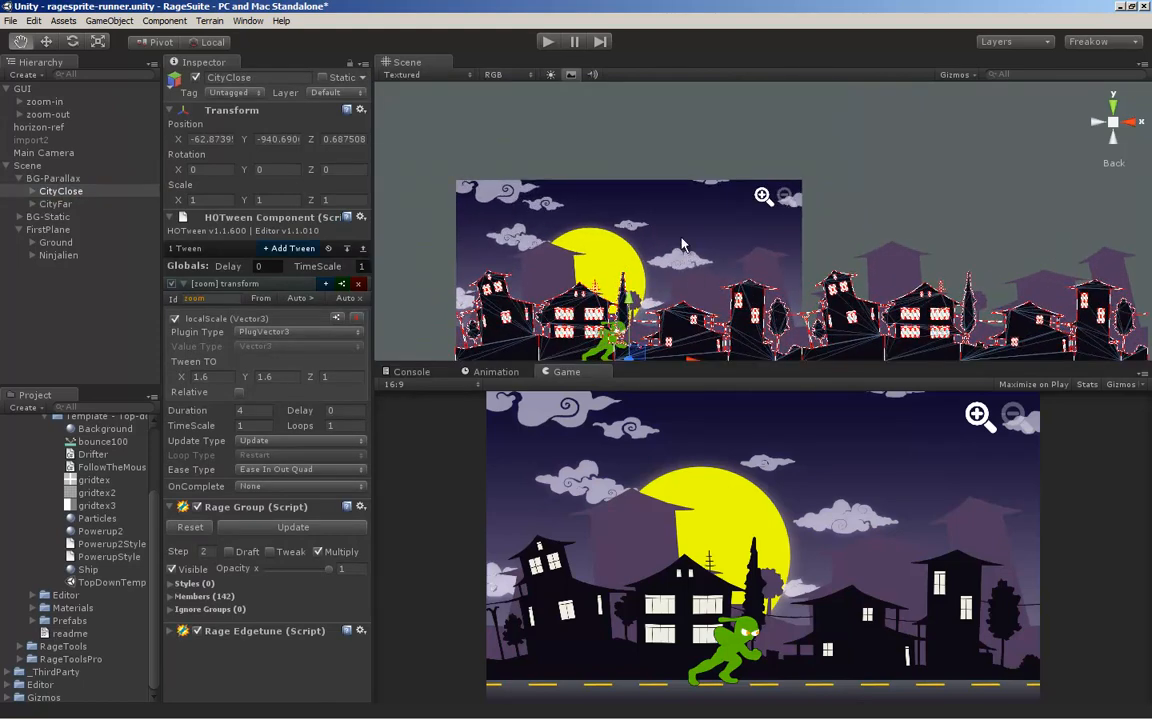
{"action": "middle_click_drag", "start_coordinate": [614, 342], "coordinate": [598, 251]}
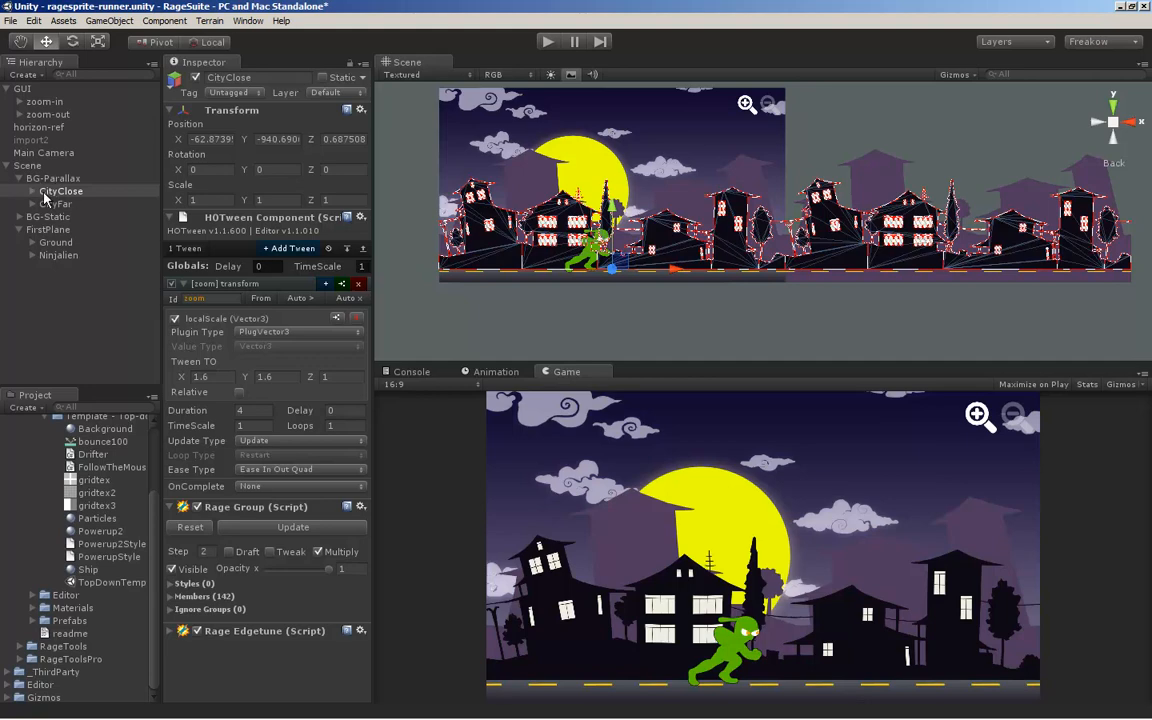
Expand CityClose and examine the looping localPosition tweens of CityClose-1 and CityClose-2
{"action": "left_click", "coordinate": [33, 191]}
{"action": "left_click", "coordinate": [76, 203]}
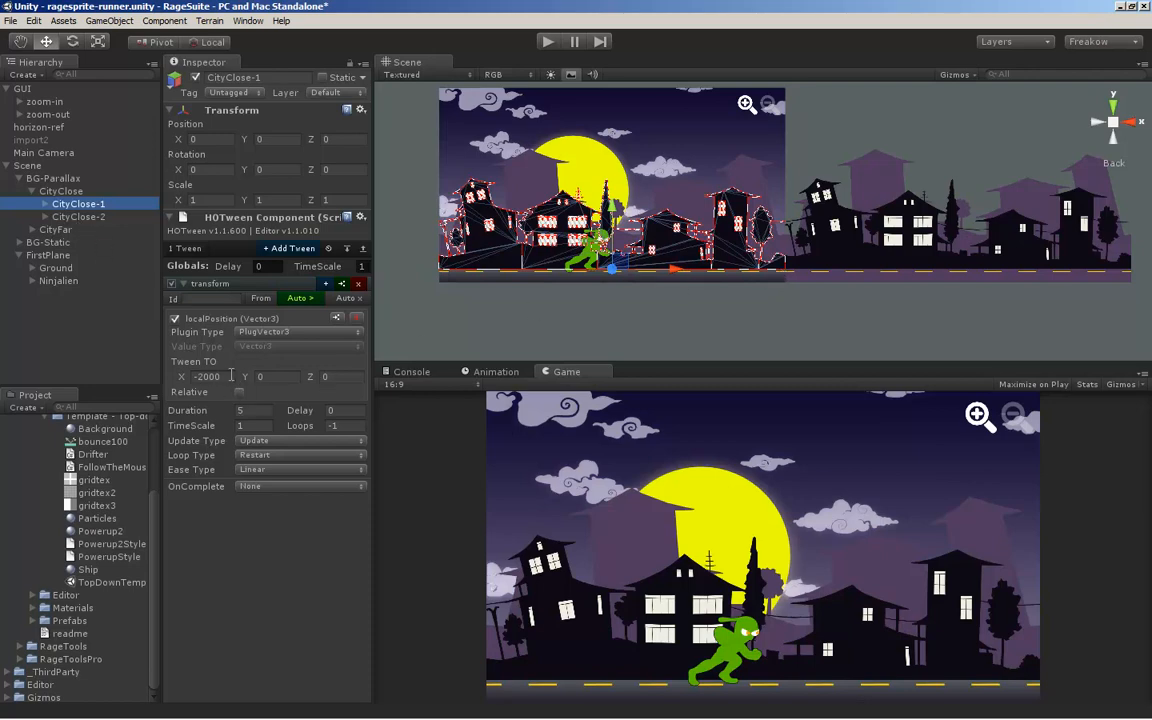
{"action": "left_click", "coordinate": [88, 217]}
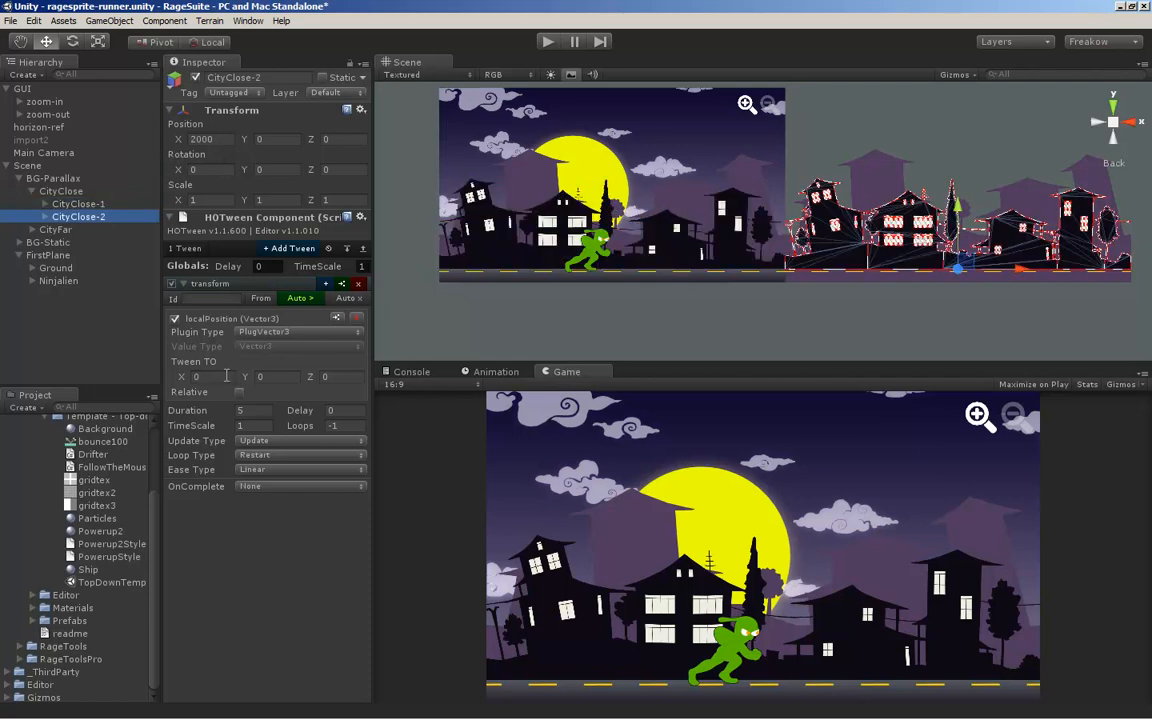
Run the ragesprite-runner scene and trigger the zoom-in button in the game
{"action": "left_click", "coordinate": [548, 41]}
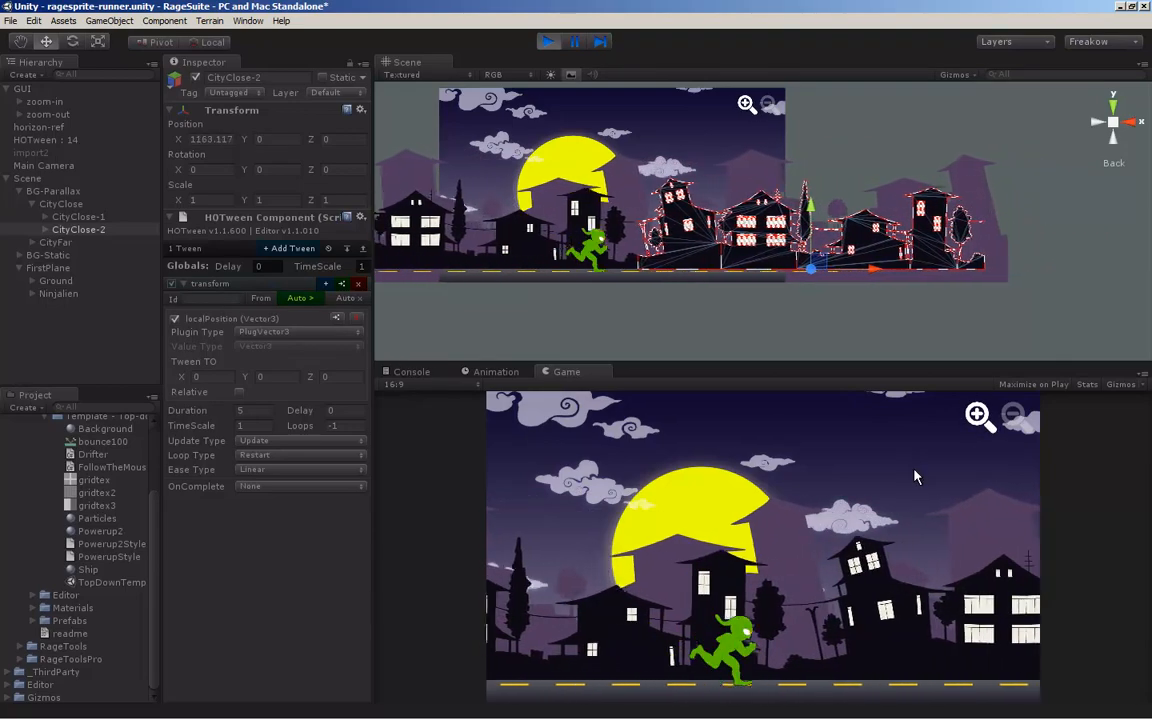
{"action": "left_click", "coordinate": [975, 418]}
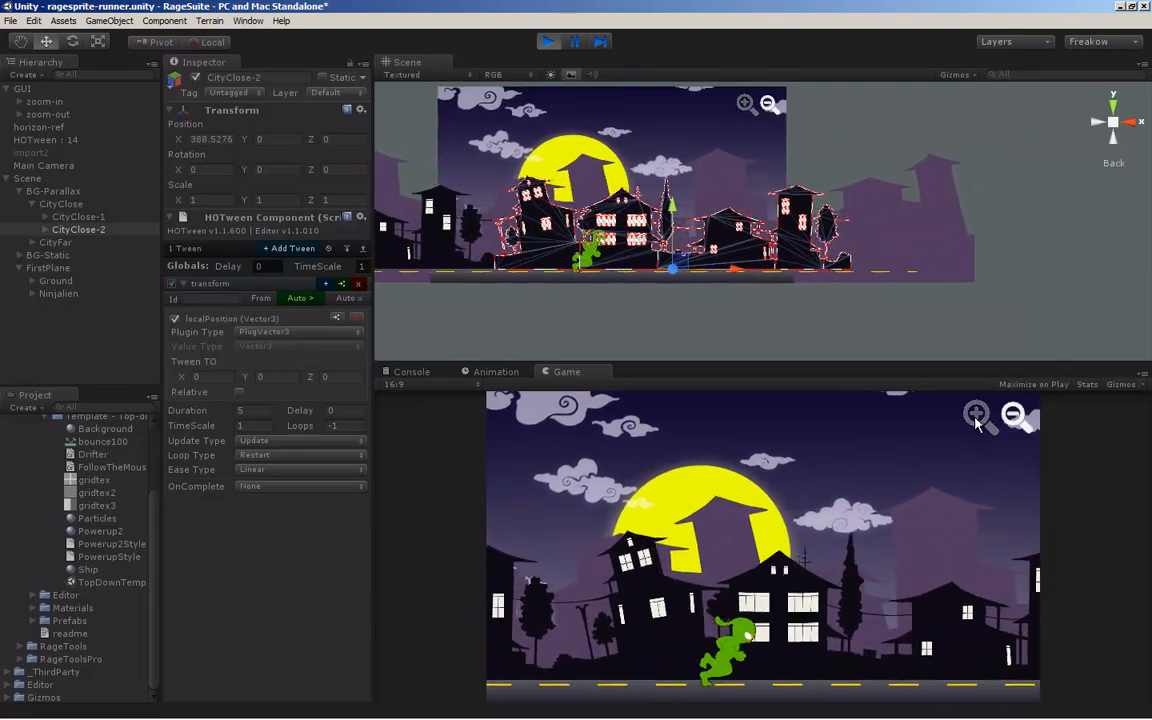